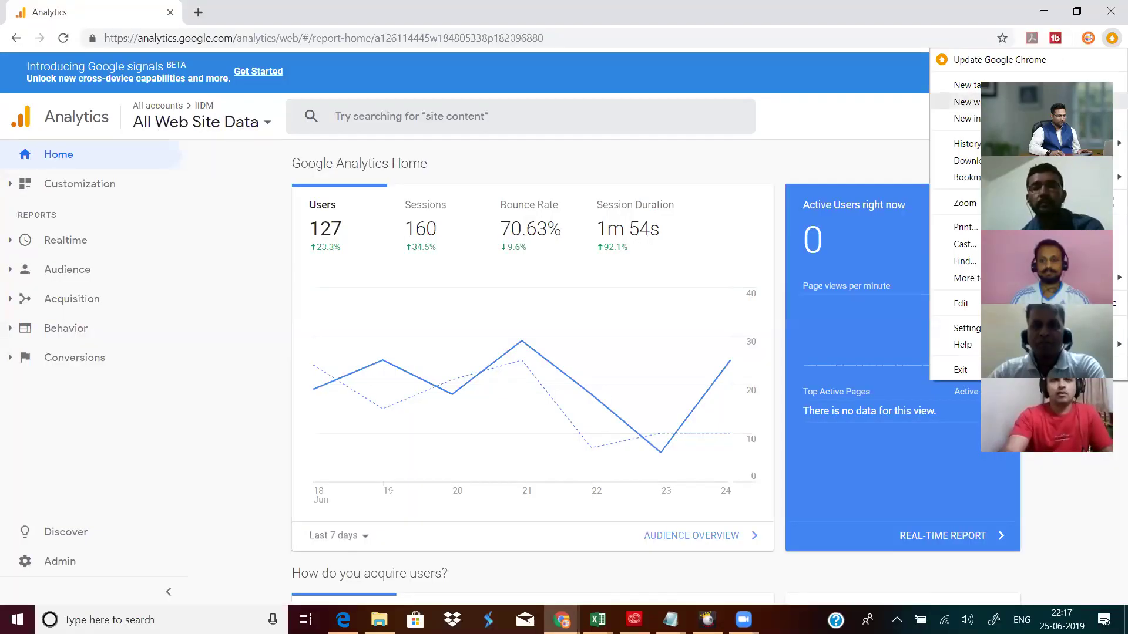
Open a new incognito window, search for "google analytics" and open the Google Analytics site from the results
{"action": "left_click", "coordinate": [966, 118]}
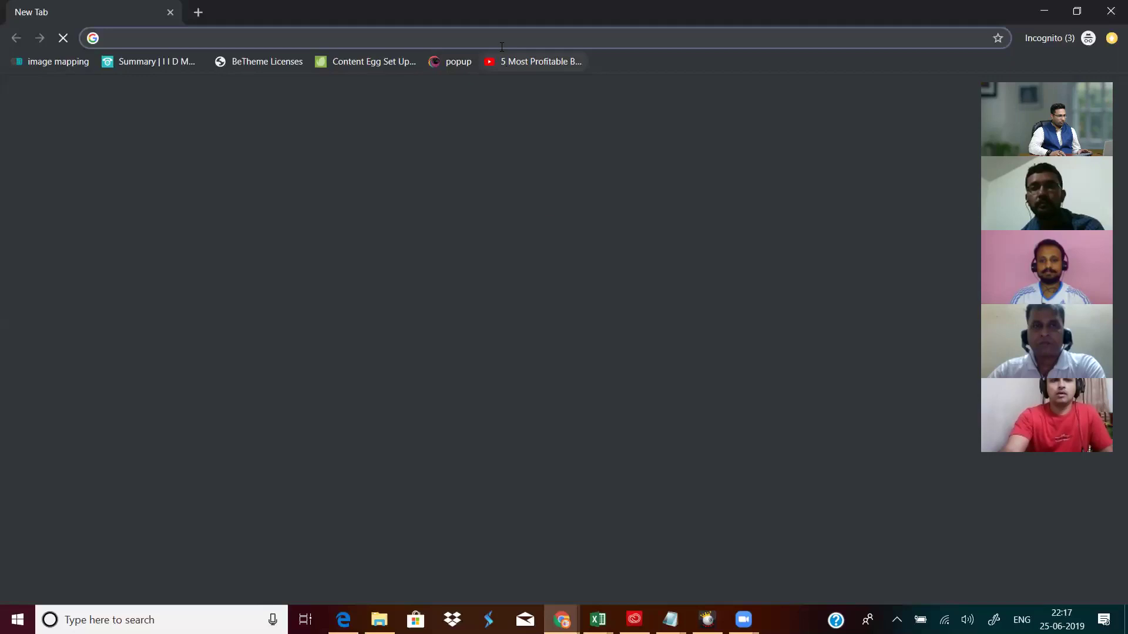
{"action": "type", "text": "g"}
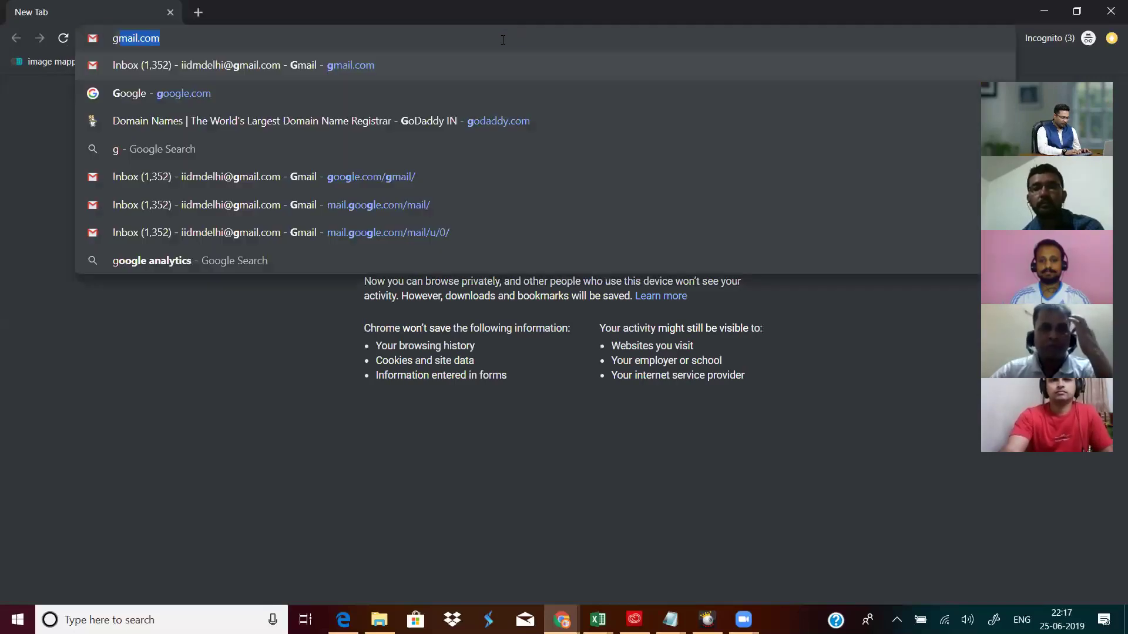
{"action": "type", "text": "oogle anal"}
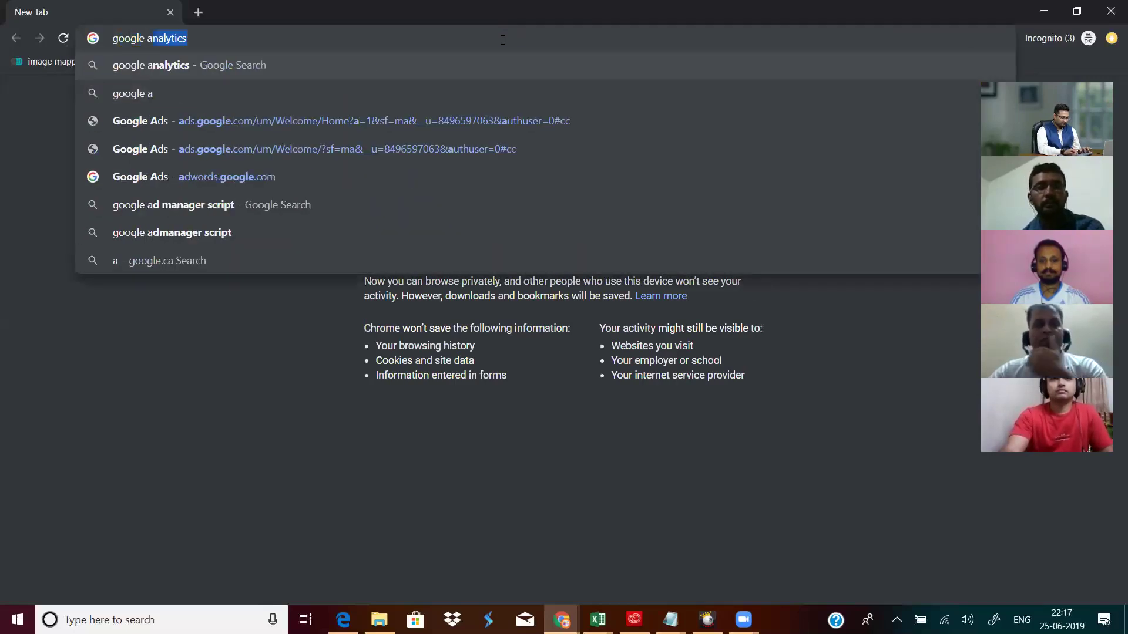
{"action": "type", "text": "ytics"}
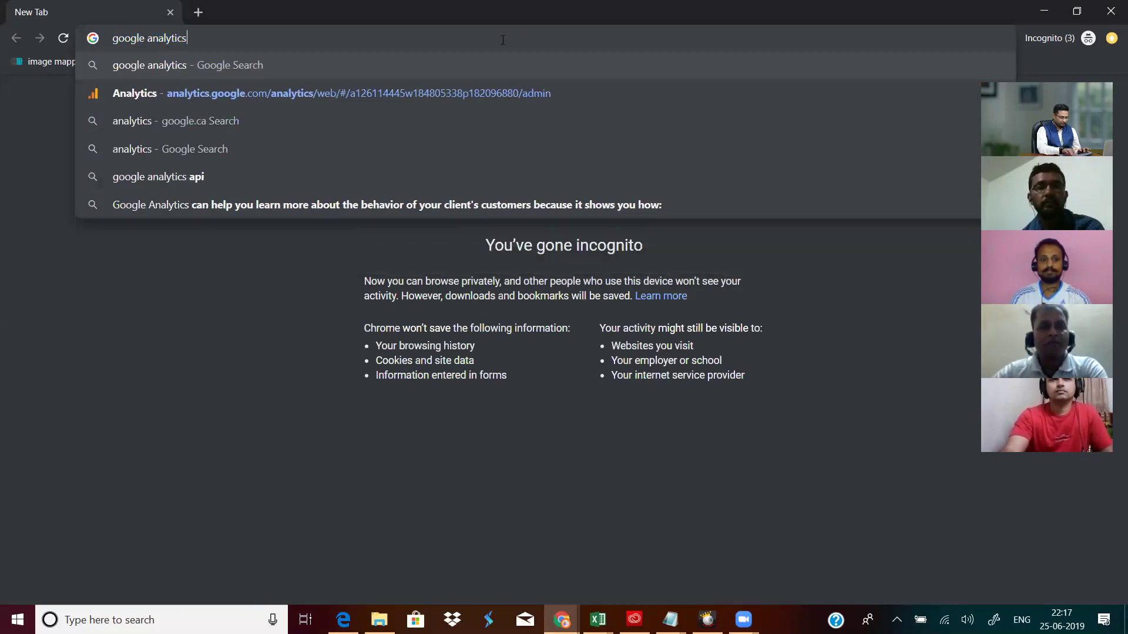
{"action": "key", "text": "Return"}
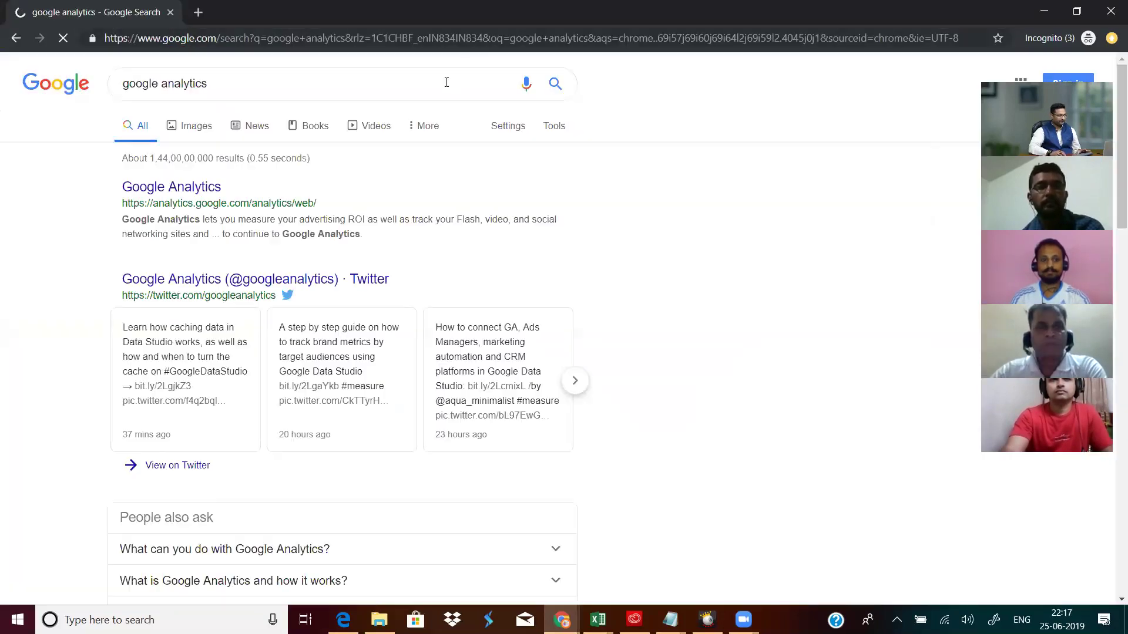
{"action": "left_click", "coordinate": [174, 188]}
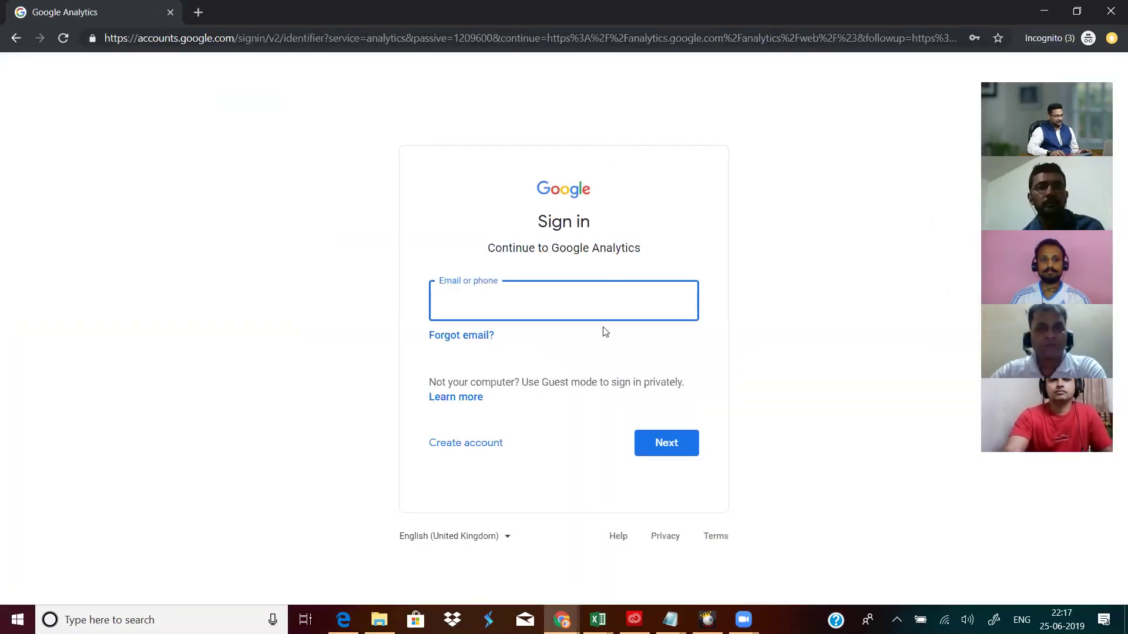
Sign in to Google Analytics with the first saved account's e-mail and password, and dismiss the quick tour
{"action": "left_click", "coordinate": [587, 308]}
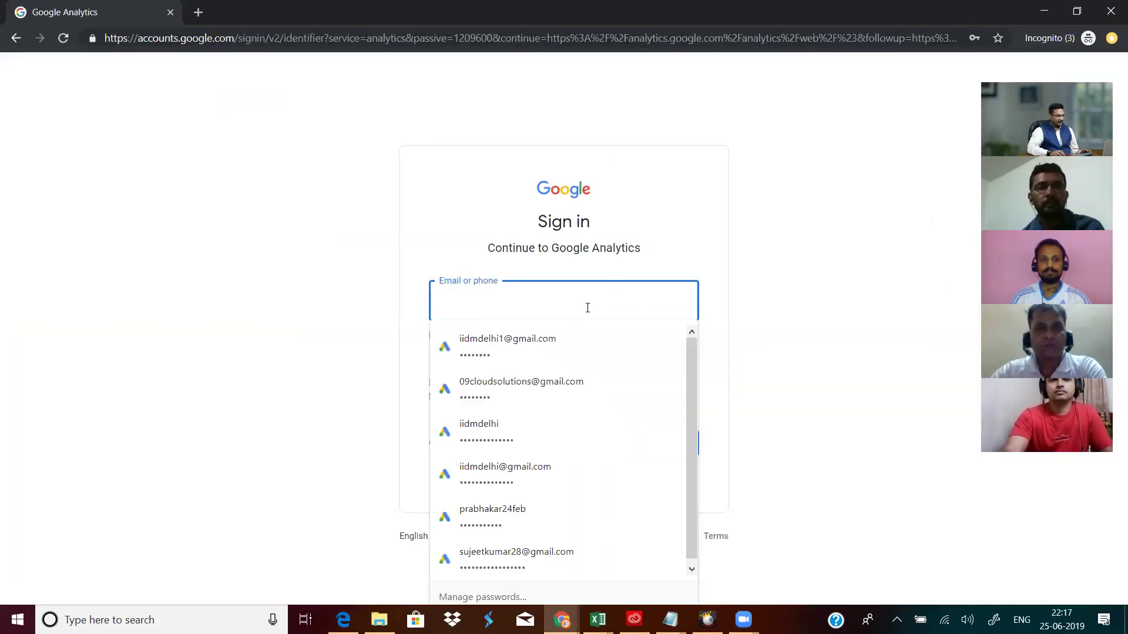
{"action": "left_click", "coordinate": [551, 356]}
{"action": "left_click", "coordinate": [677, 446]}
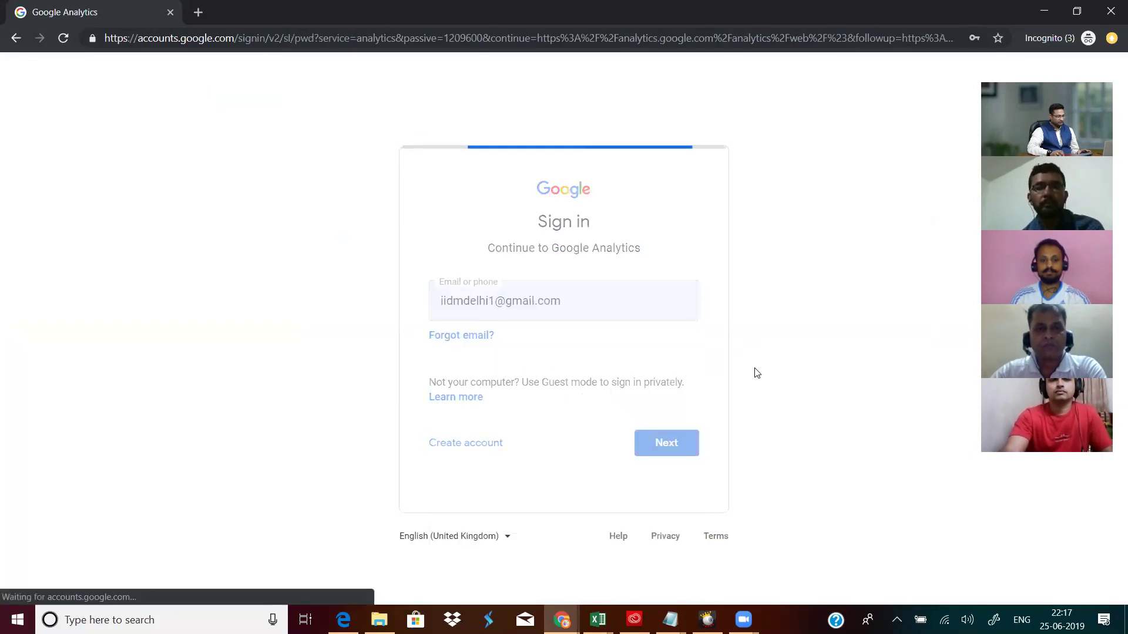
{"action": "left_click", "coordinate": [657, 374]}
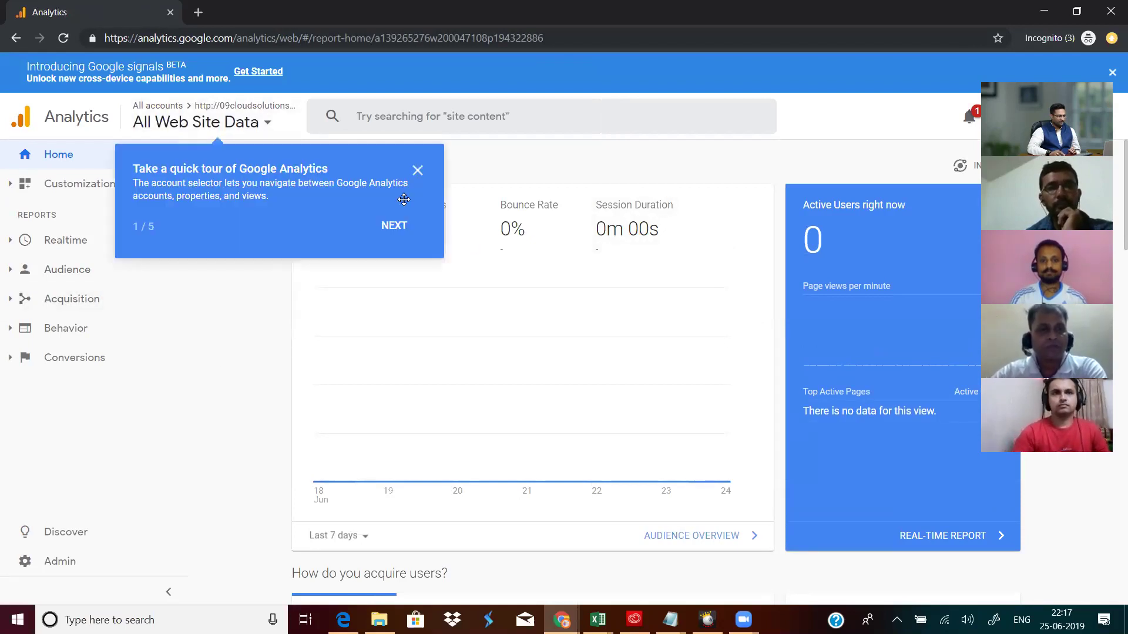
{"action": "left_click", "coordinate": [417, 169]}
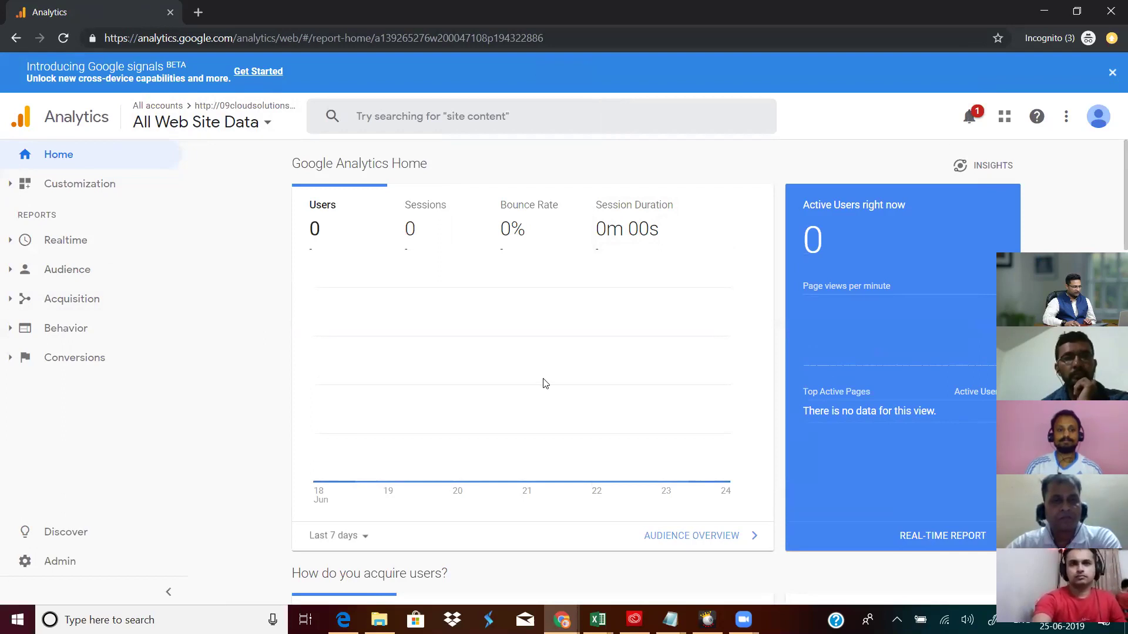
Look over the Google Analytics Home page and examine the available accounts, properties and views
{"action": "scroll", "coordinate": [543, 385], "scroll_direction": "down", "scroll_amount": 6}
{"action": "scroll", "coordinate": [541, 389], "scroll_direction": "up", "scroll_amount": 6}
{"action": "scroll", "coordinate": [513, 352], "scroll_direction": "down", "scroll_amount": 1}
{"action": "scroll", "coordinate": [512, 353], "scroll_direction": "up", "scroll_amount": 1}
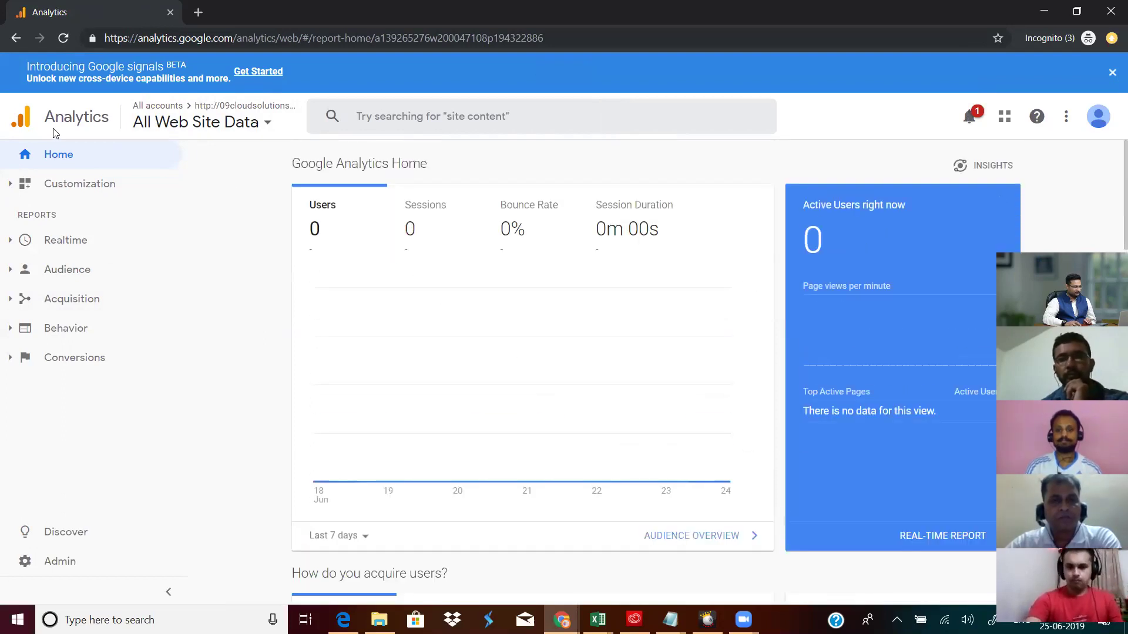
{"action": "left_click", "coordinate": [162, 117]}
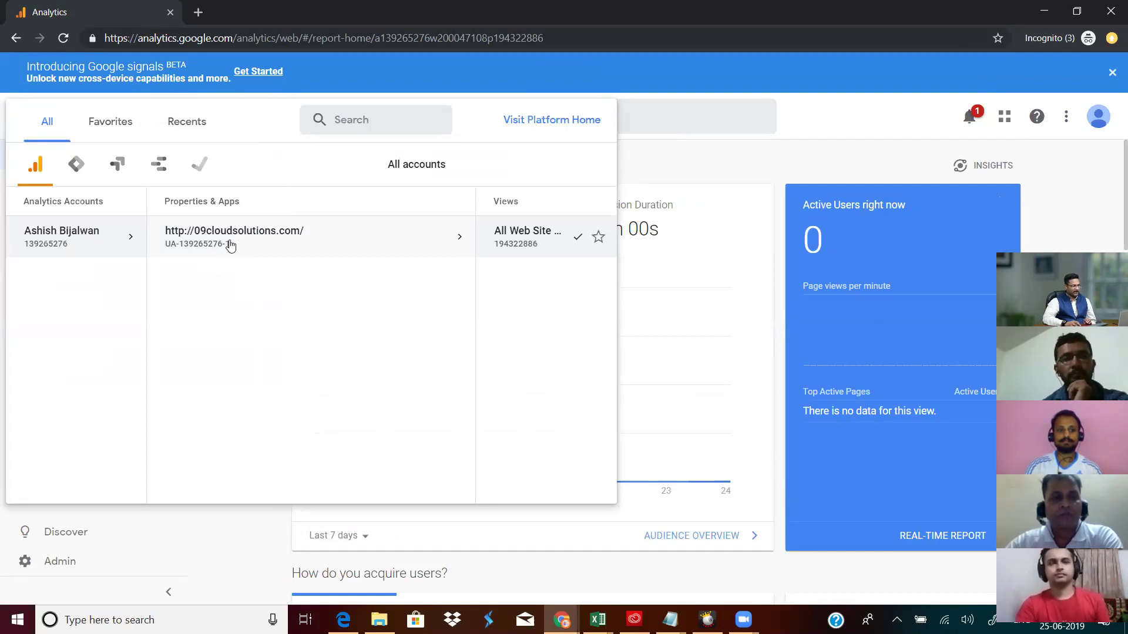
{"action": "left_click", "coordinate": [732, 161]}
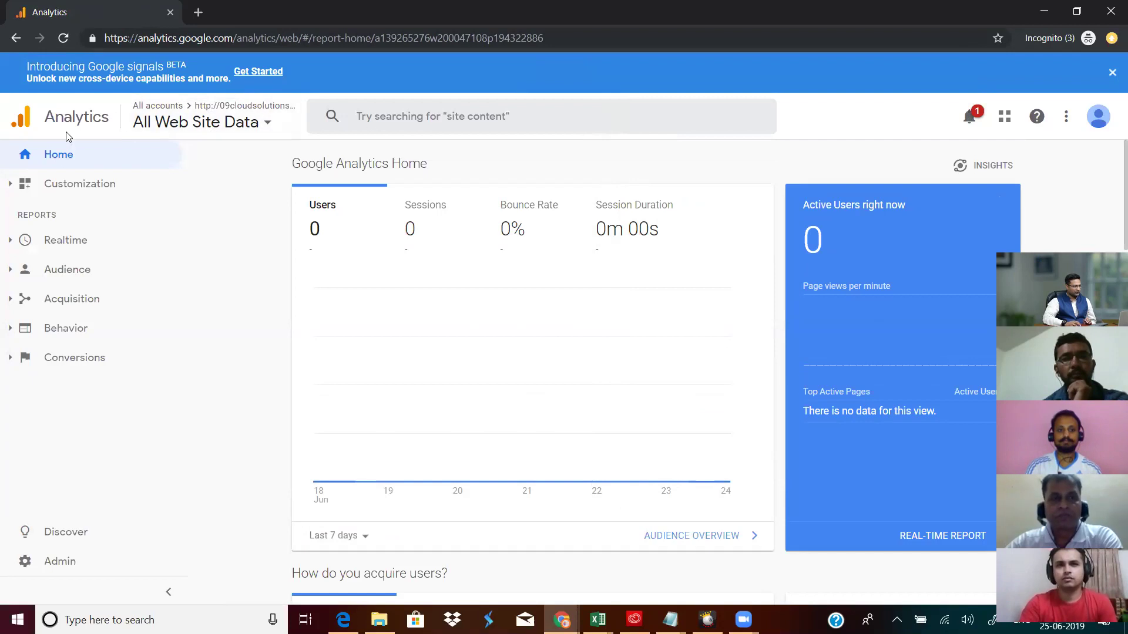
Open the administration settings, start creating a new property and look through its setup form
{"action": "left_click", "coordinate": [117, 545]}
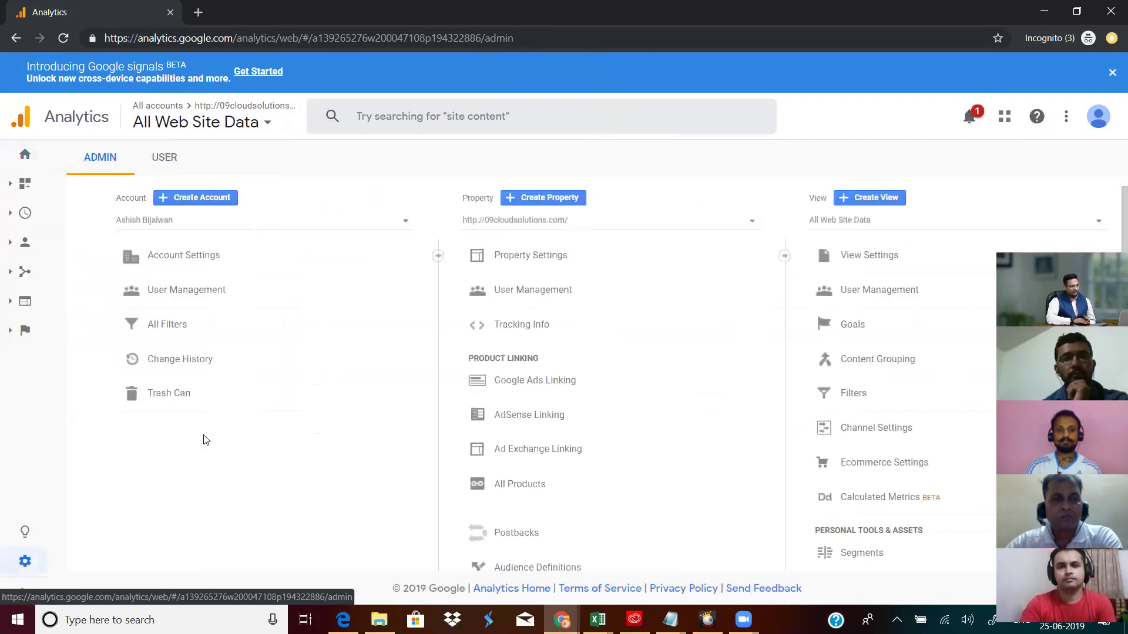
{"action": "left_click", "coordinate": [542, 197]}
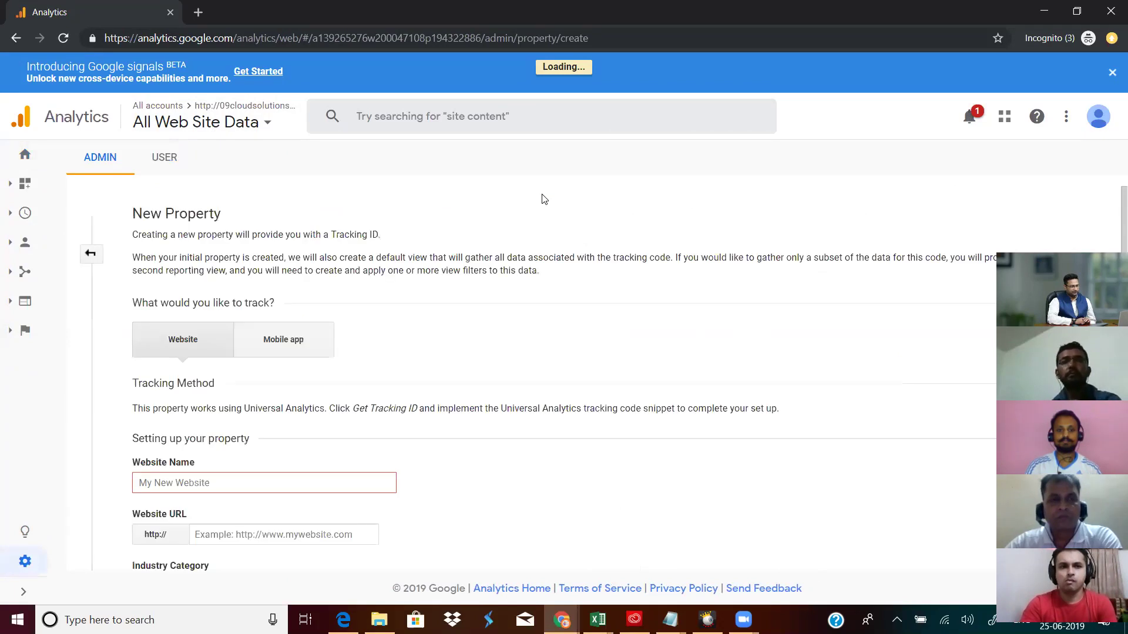
{"action": "scroll", "coordinate": [532, 252], "scroll_direction": "down", "scroll_amount": 3}
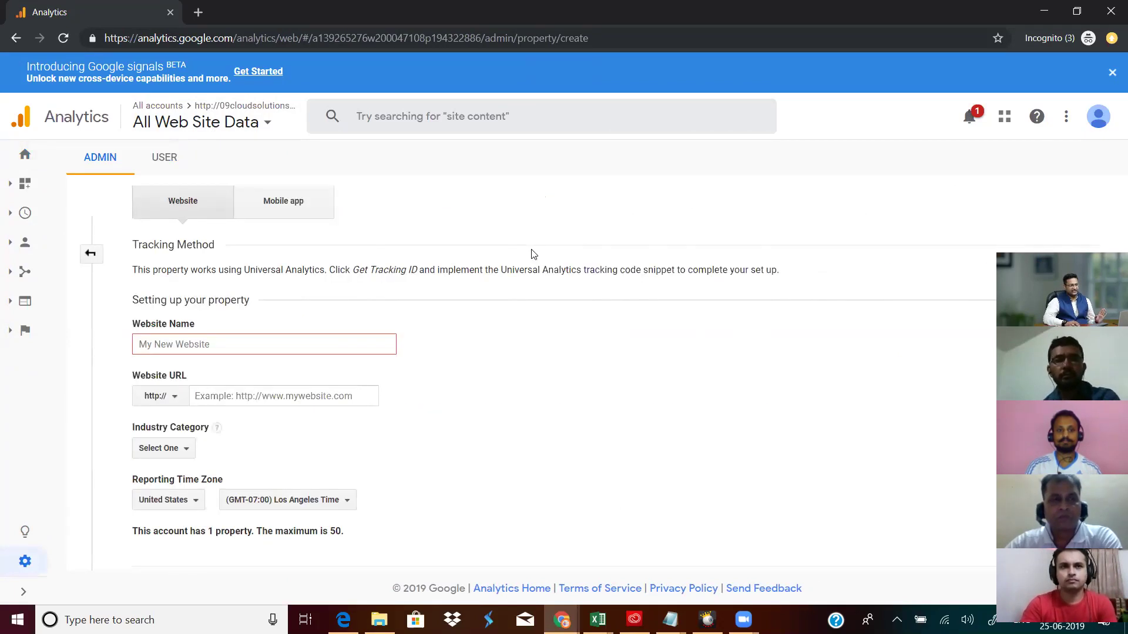
{"action": "scroll", "coordinate": [532, 254], "scroll_direction": "up", "scroll_amount": 3}
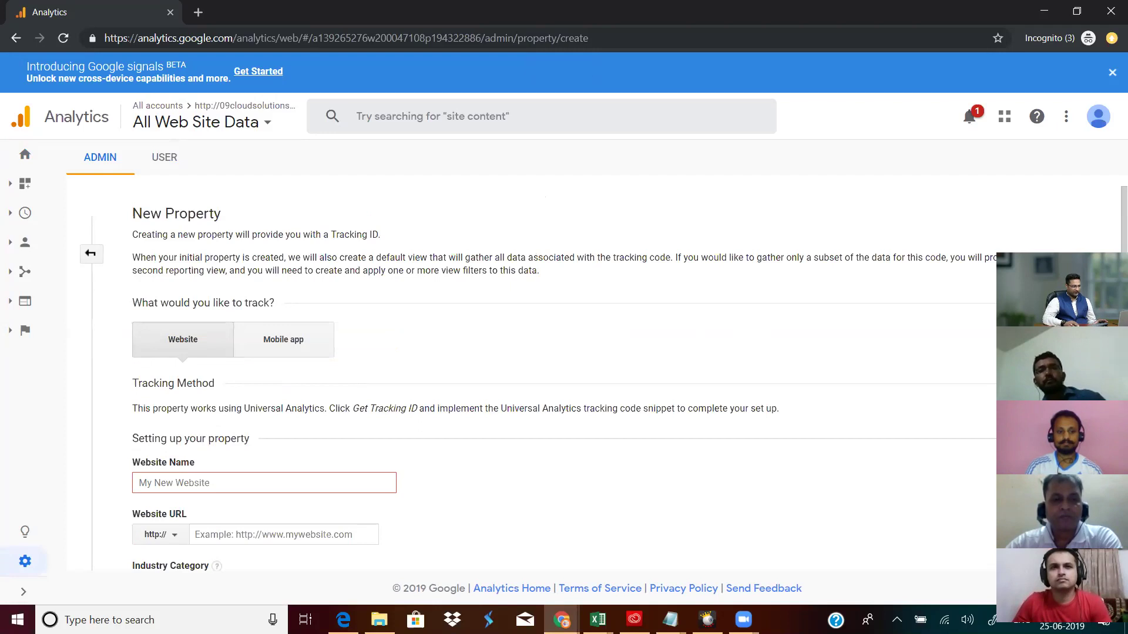
{"action": "scroll", "coordinate": [255, 352], "scroll_direction": "down", "scroll_amount": 3}
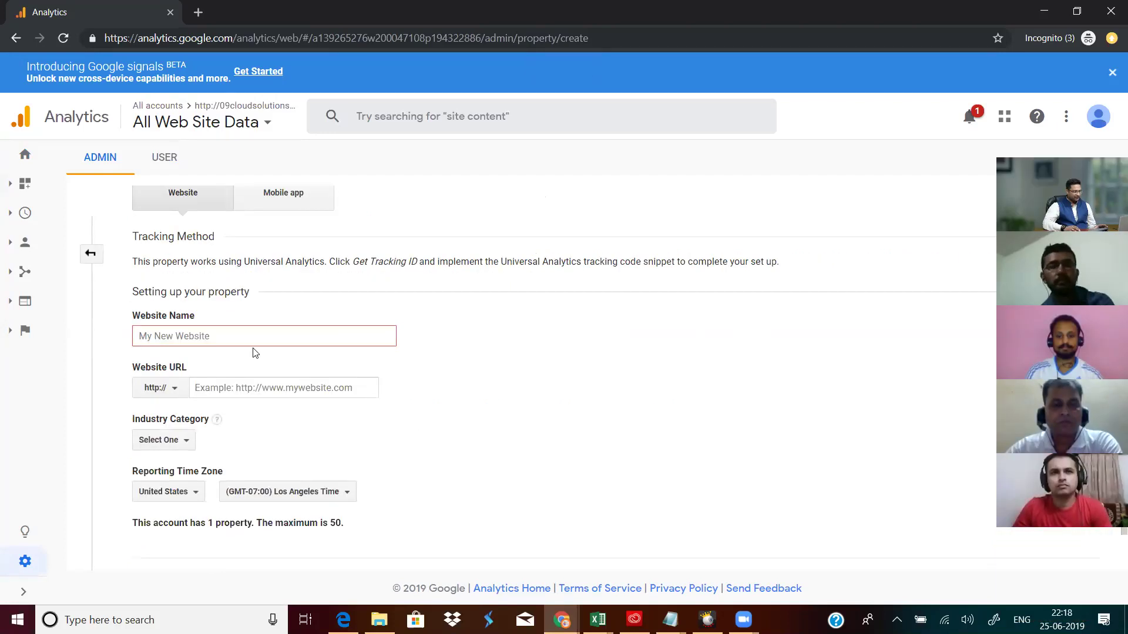
Fill in the new property's website name using the first saved name suggestion
{"action": "left_click", "coordinate": [240, 336]}
{"action": "left_click", "coordinate": [499, 343]}
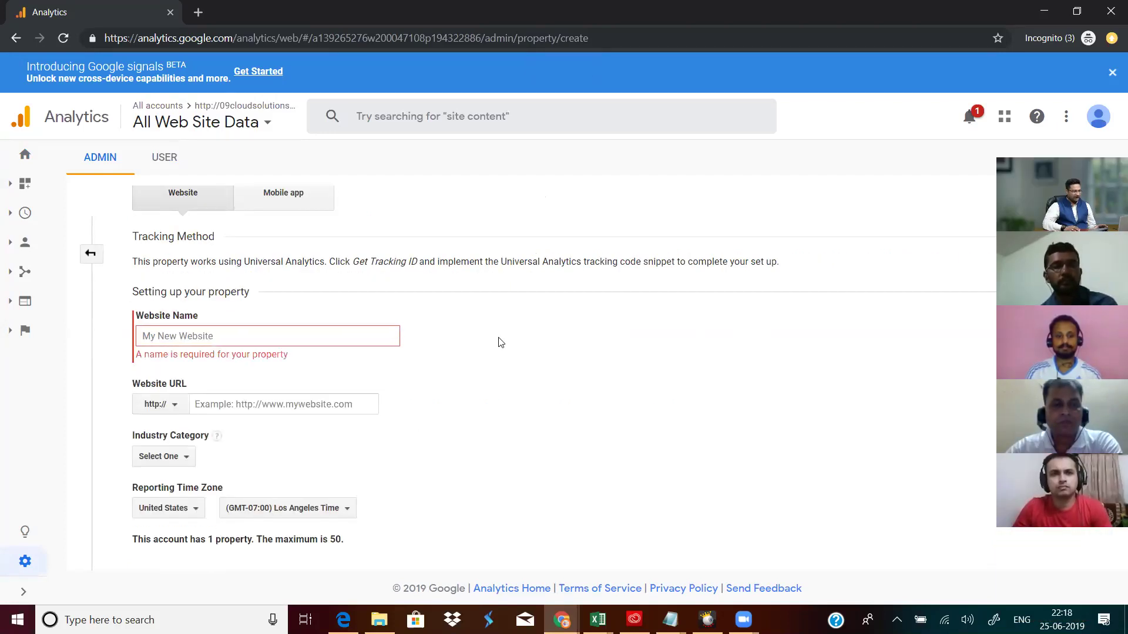
{"action": "left_click", "coordinate": [212, 337]}
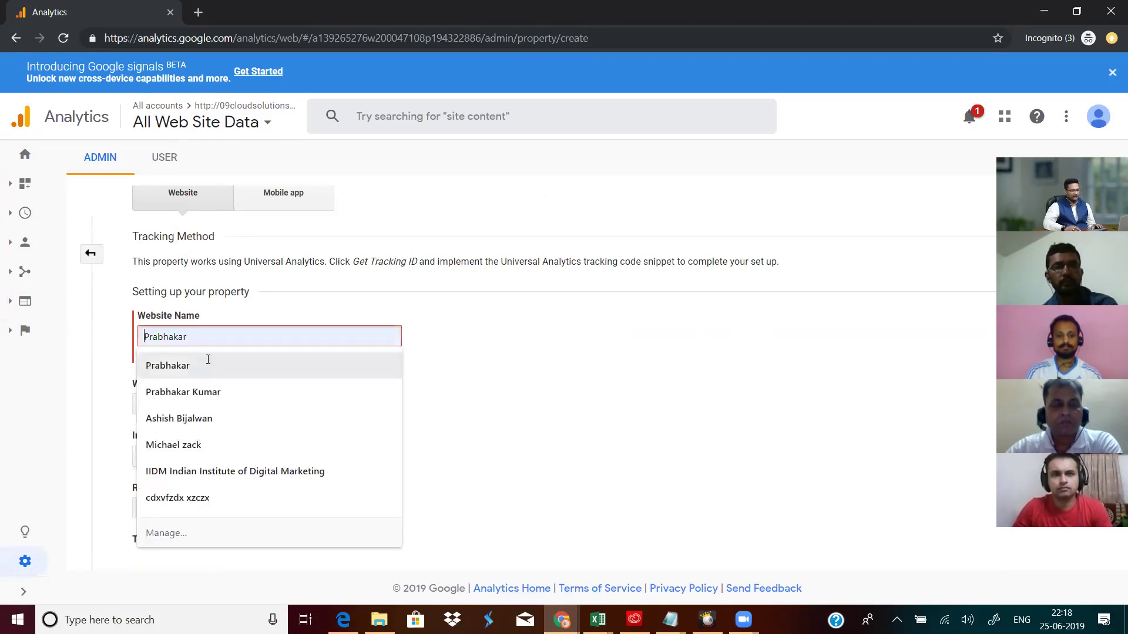
{"action": "left_click", "coordinate": [207, 365]}
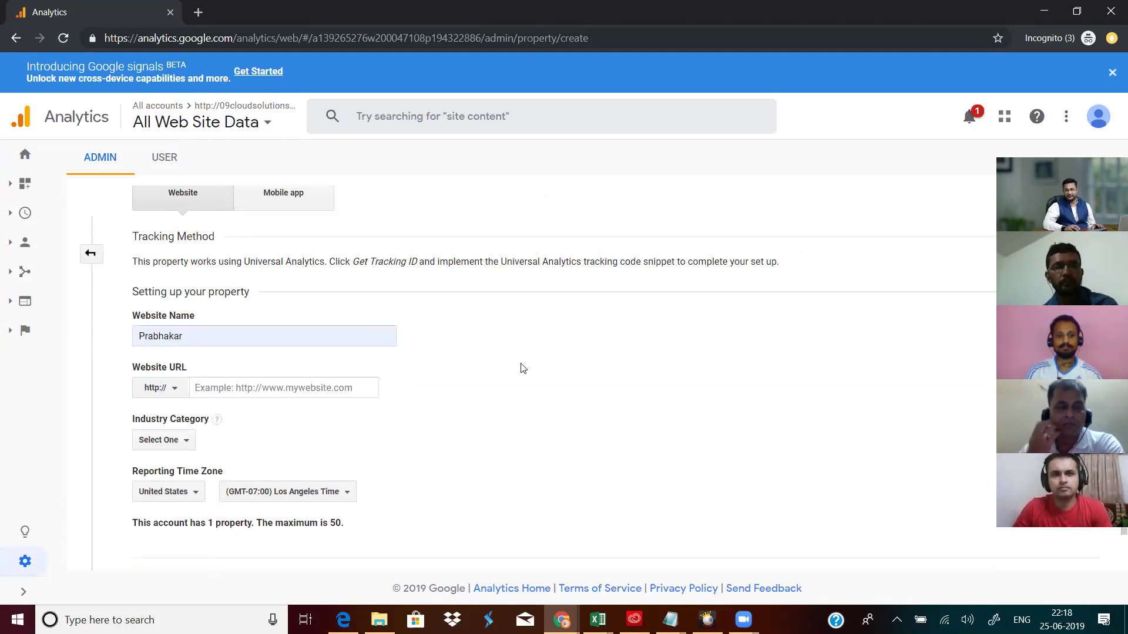
Look at the empty website URL field and the available industry category options without choosing one
{"action": "left_click", "coordinate": [305, 387]}
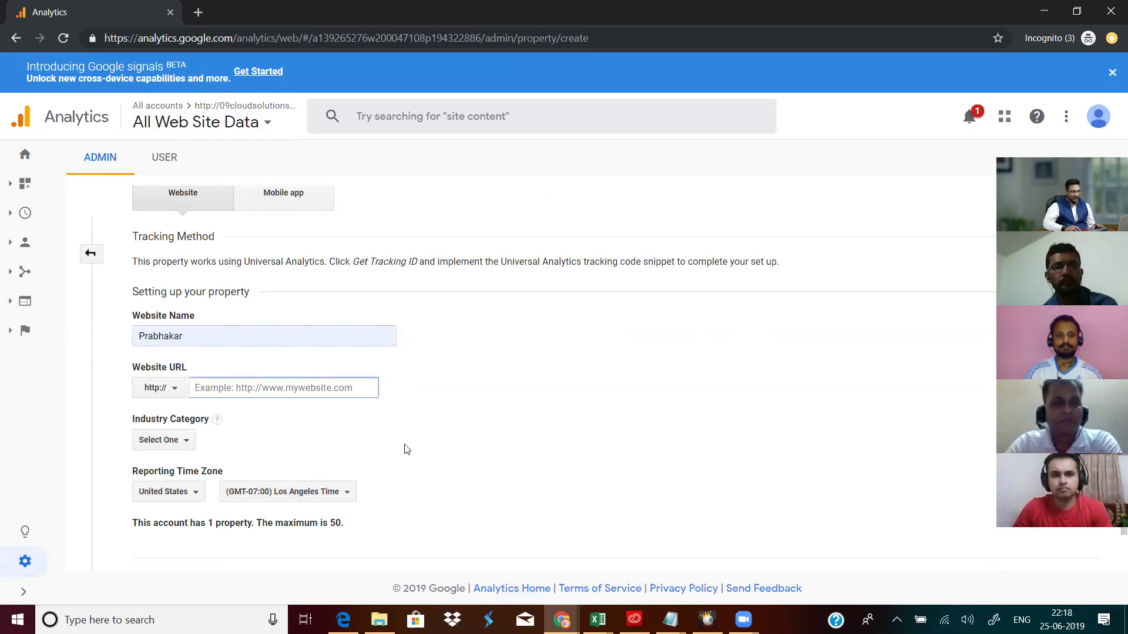
{"action": "left_click", "coordinate": [321, 442]}
{"action": "left_click", "coordinate": [187, 462]}
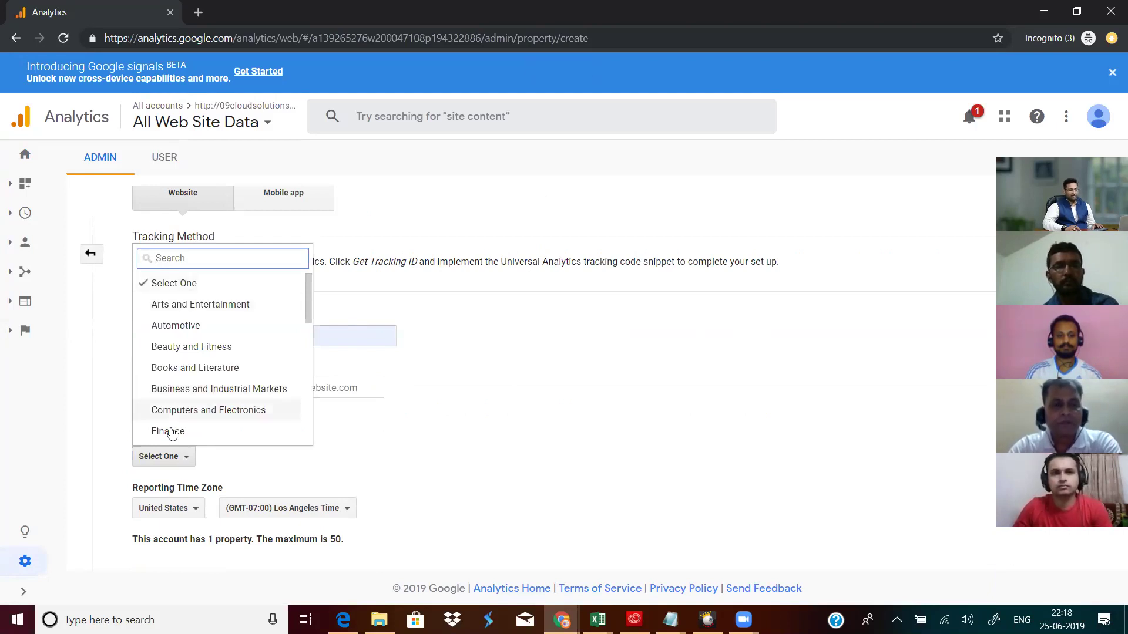
{"action": "left_click", "coordinate": [443, 452]}
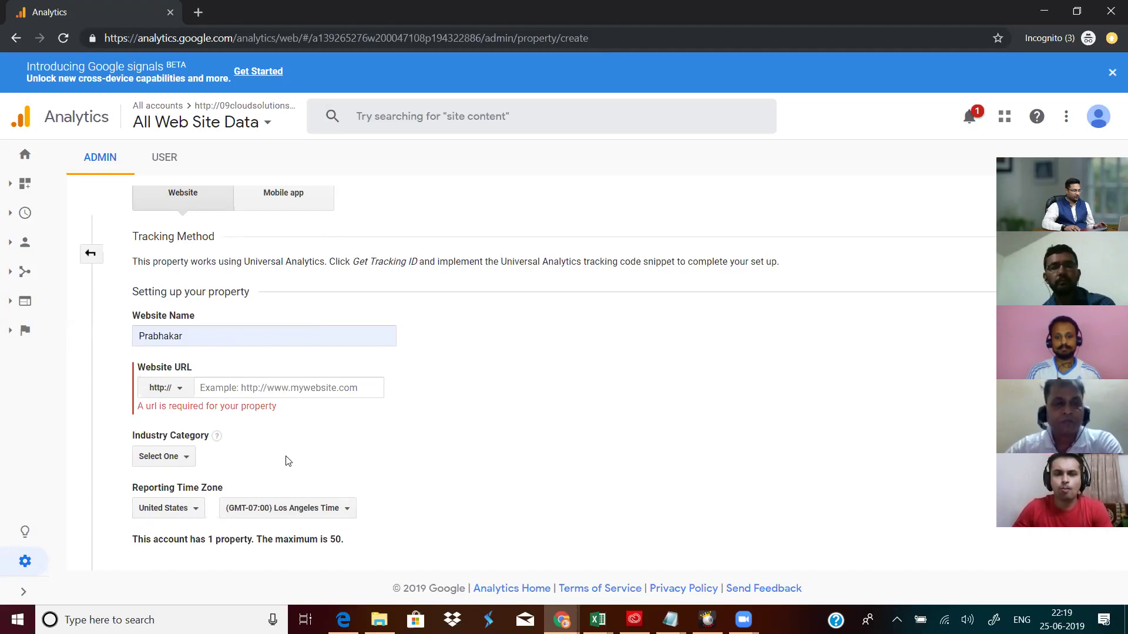
Search the industry categories for "toys", clear the search and close the list
{"action": "scroll", "coordinate": [338, 435], "scroll_direction": "down", "scroll_amount": 1}
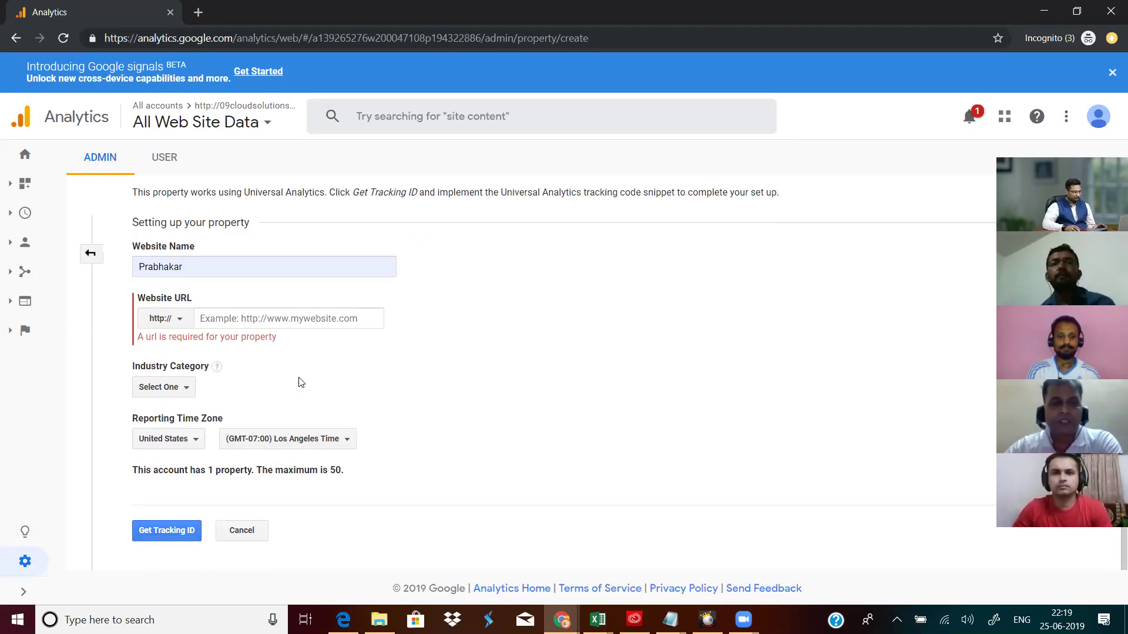
{"action": "left_click", "coordinate": [169, 392]}
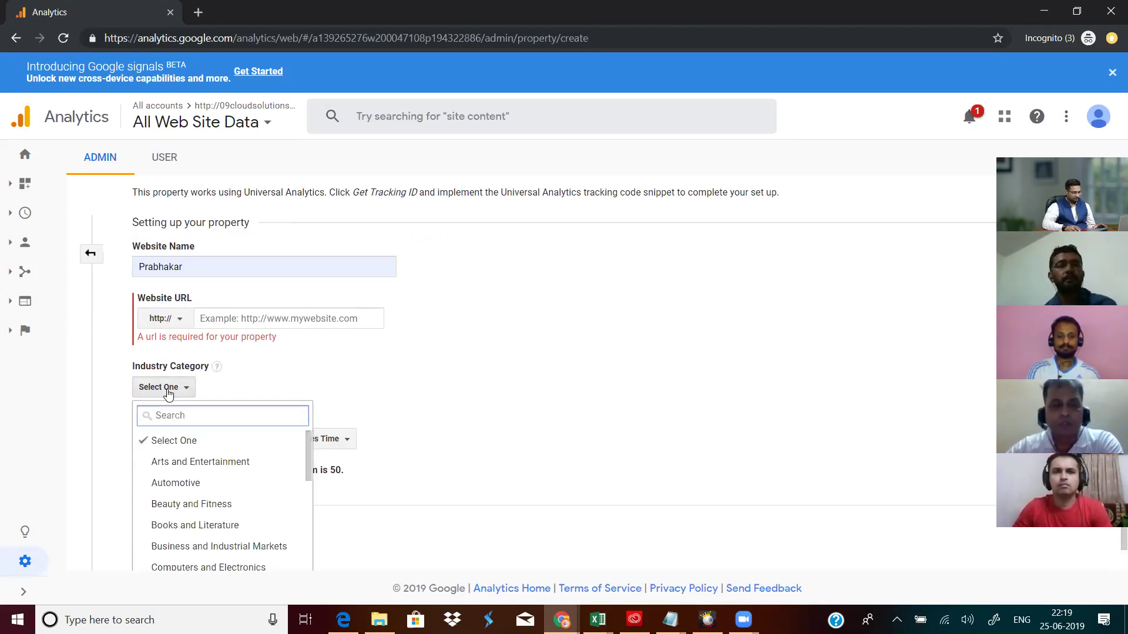
{"action": "type", "text": "toys"}
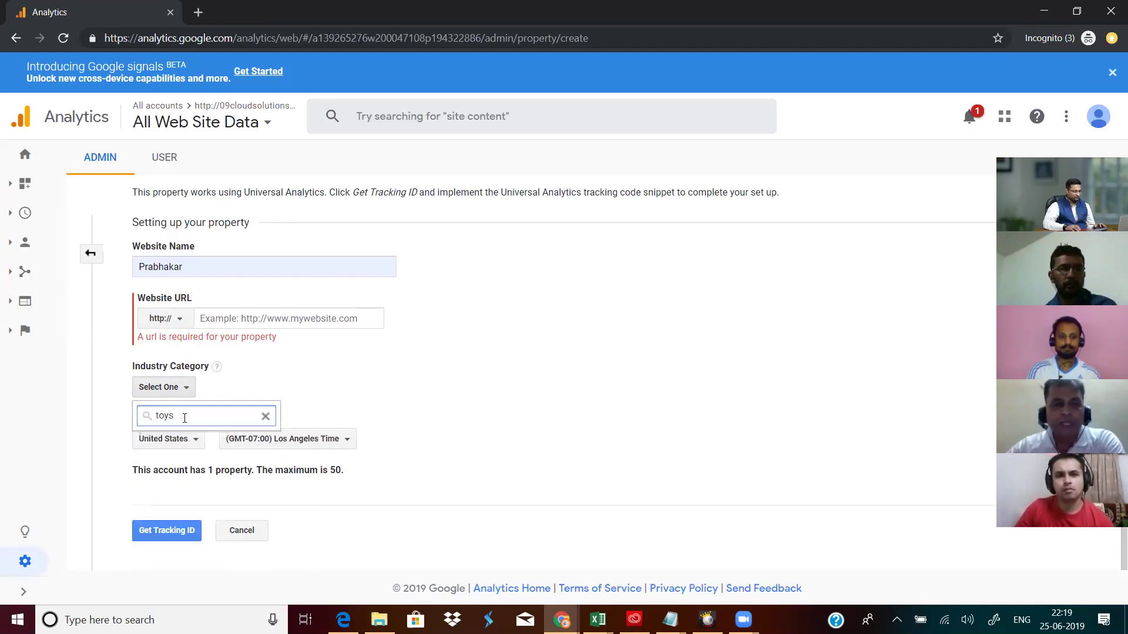
{"action": "double_click", "coordinate": [148, 415]}
{"action": "key", "text": "BackSpace"}
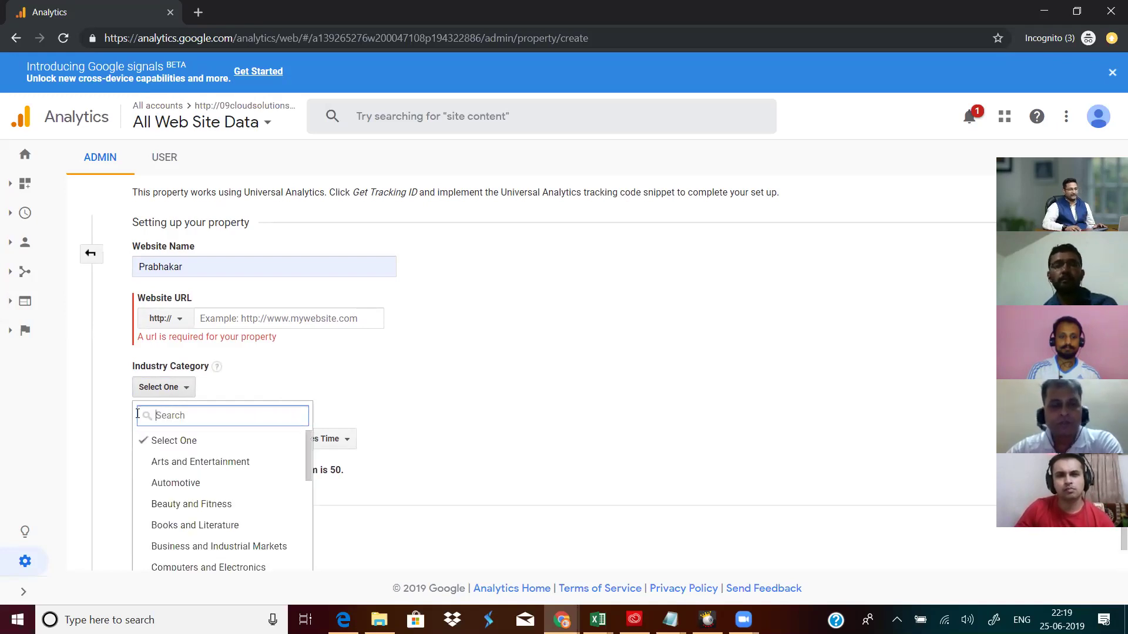
{"action": "left_click", "coordinate": [303, 376]}
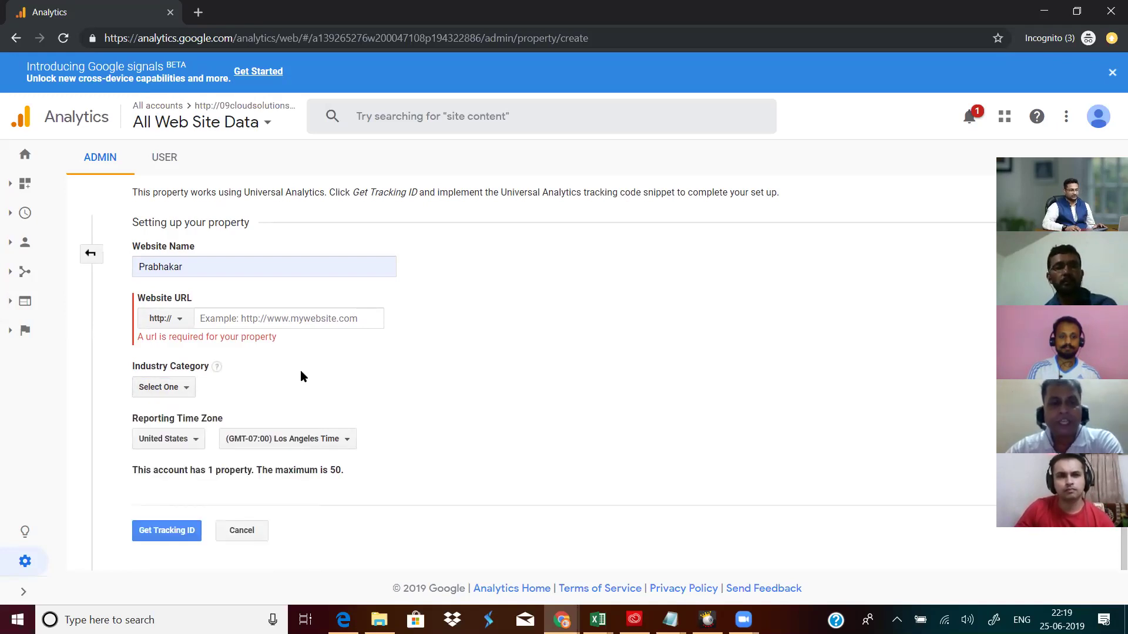
Browse the industry category list down to Jobs and Education and close it without choosing one
{"action": "left_click", "coordinate": [194, 392]}
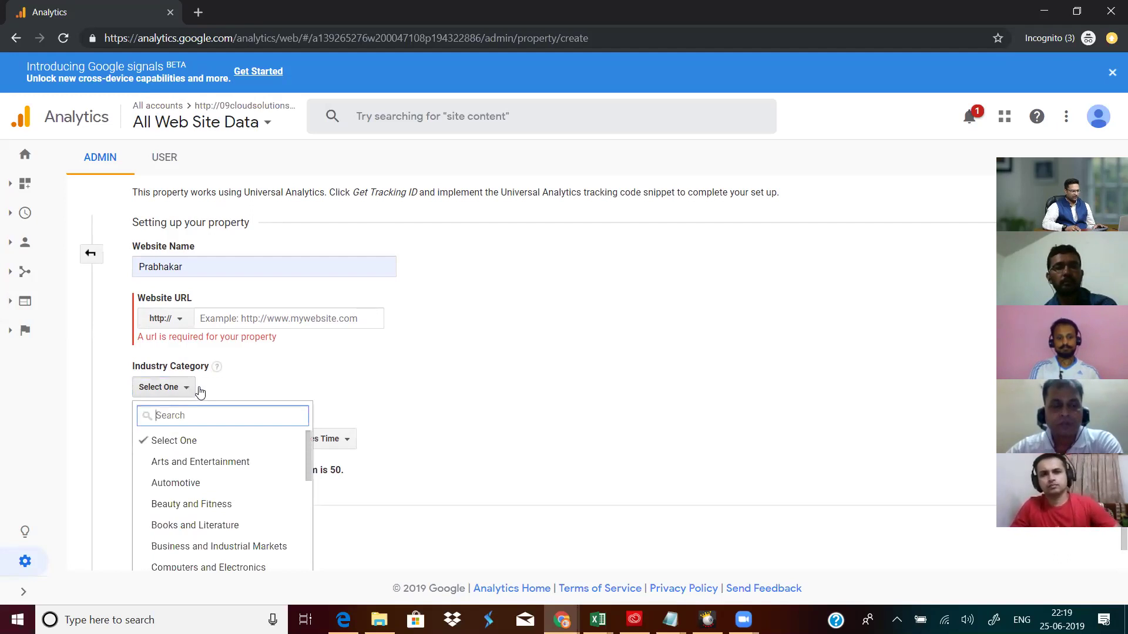
{"action": "scroll", "coordinate": [411, 359], "scroll_direction": "down", "scroll_amount": 1}
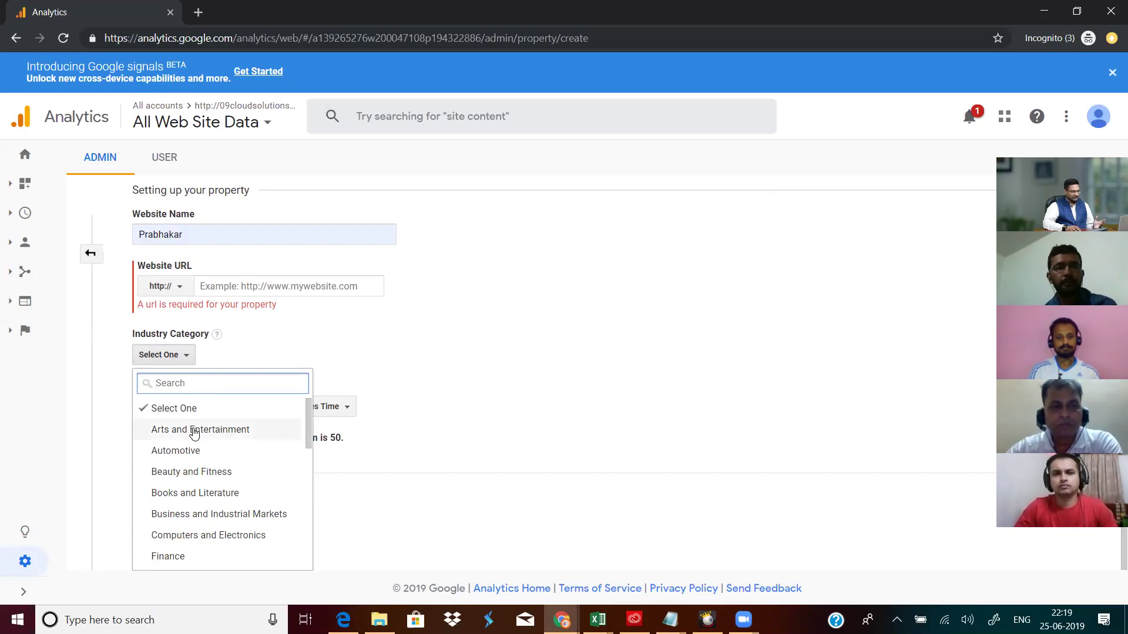
{"action": "scroll", "coordinate": [194, 467], "scroll_direction": "down", "scroll_amount": 3}
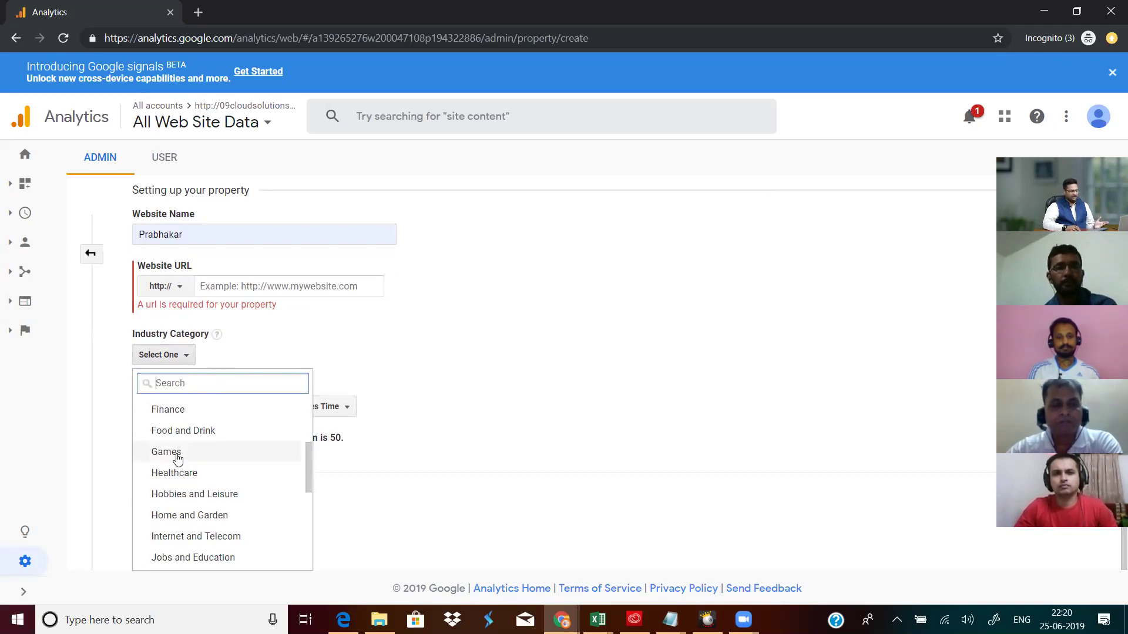
{"action": "left_click", "coordinate": [478, 416]}
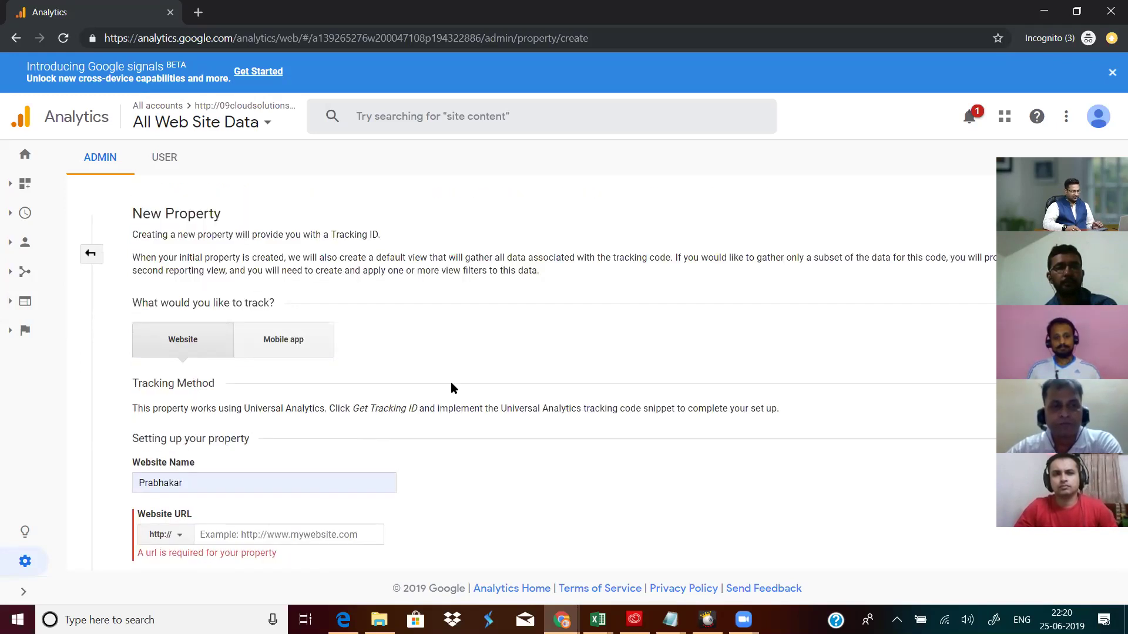
Switch what the new property tracks from a website to a mobile app
{"action": "scroll", "coordinate": [450, 382], "scroll_direction": "down", "scroll_amount": 1}
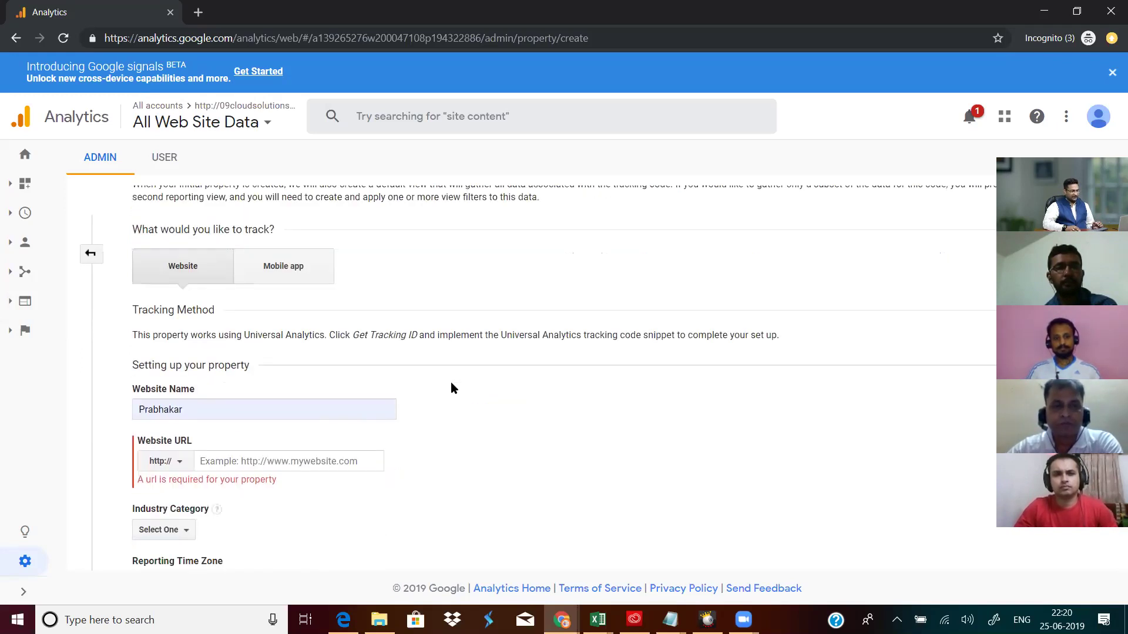
{"action": "left_click", "coordinate": [290, 268]}
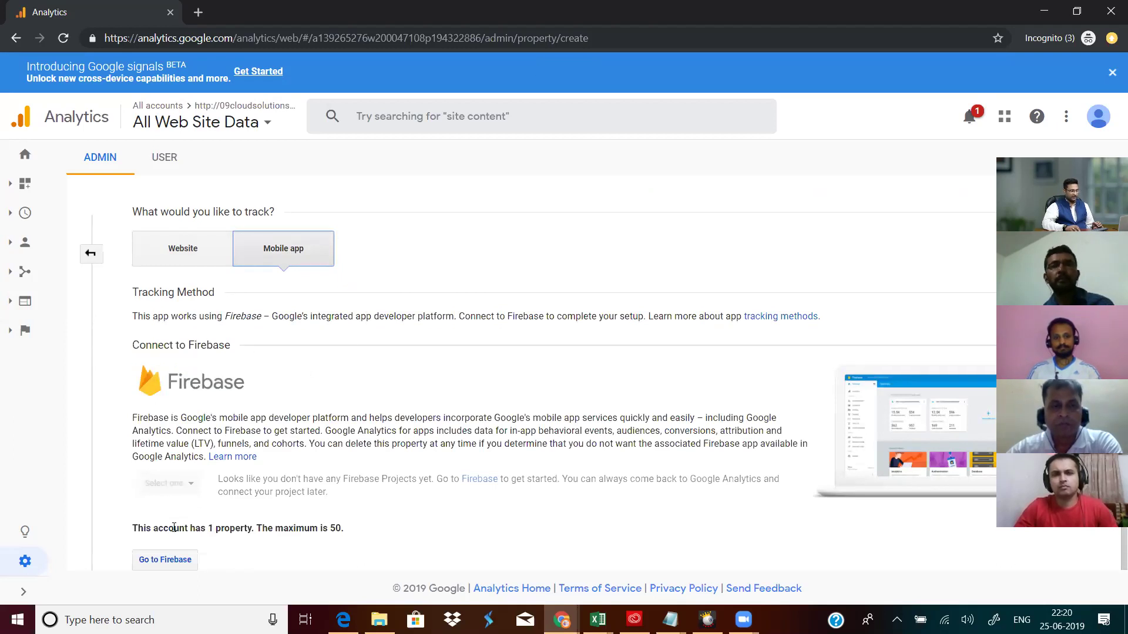
Switch the new property's tracking back to a website and minimize the incognito window
{"action": "left_click", "coordinate": [193, 258]}
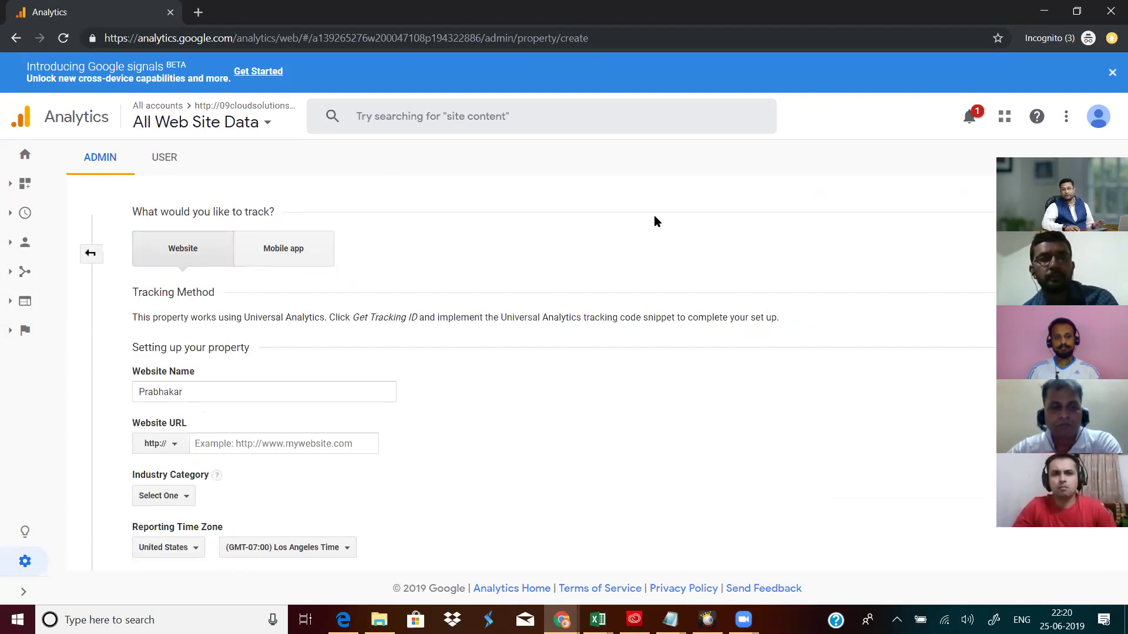
{"action": "left_click", "coordinate": [1045, 13]}
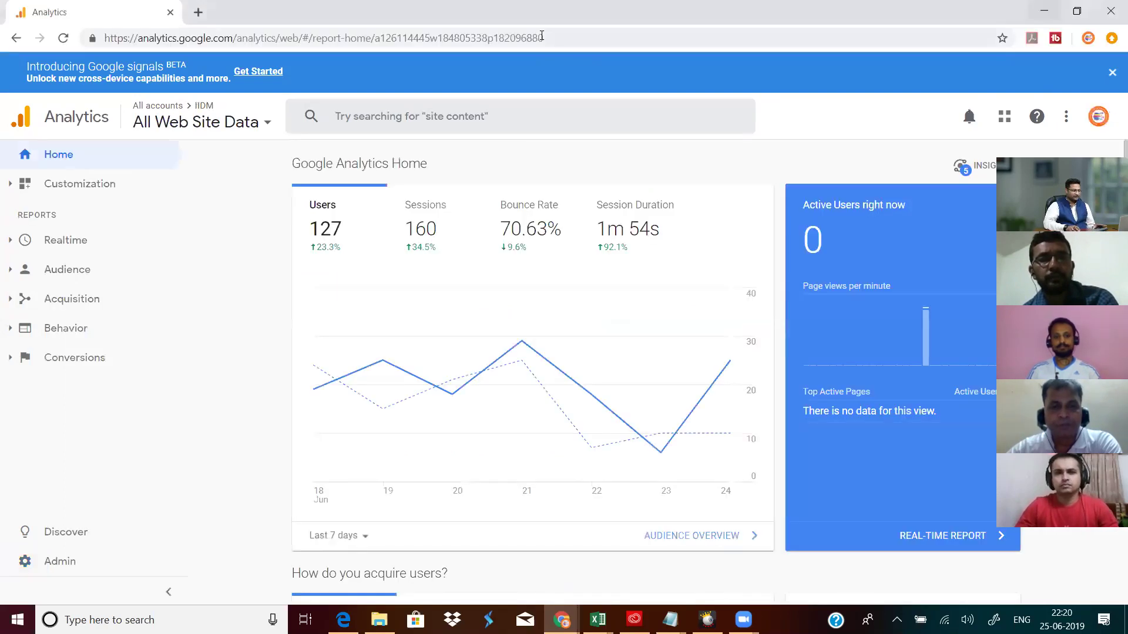
Search Google for "webmaster" in the regular browser window
{"action": "left_click", "coordinate": [416, 46]}
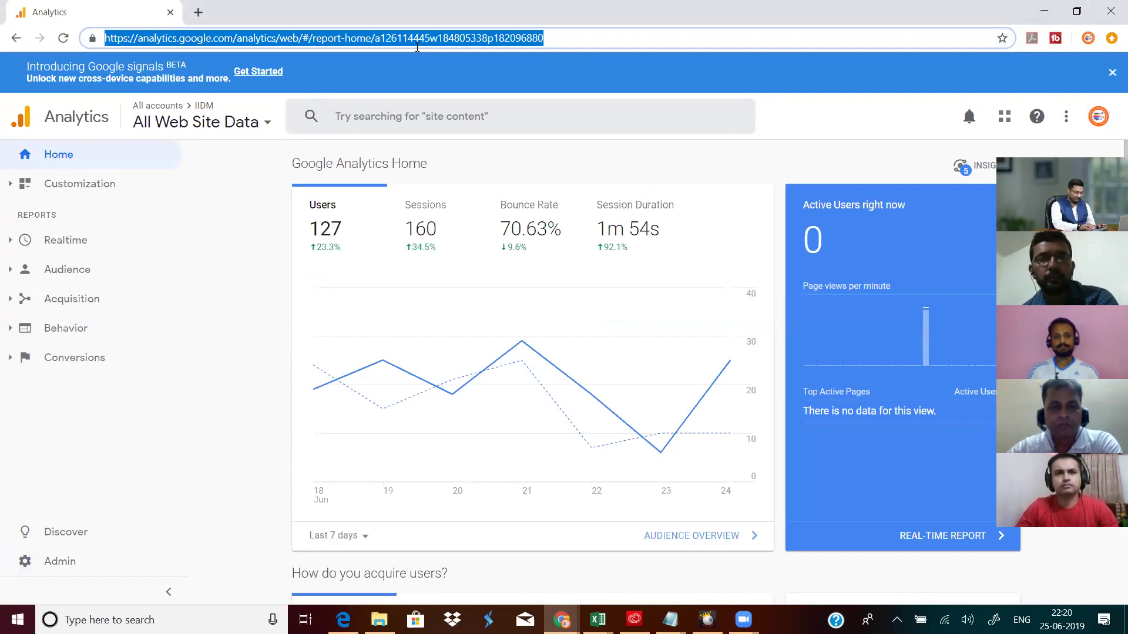
{"action": "type", "text": "webmaster"}
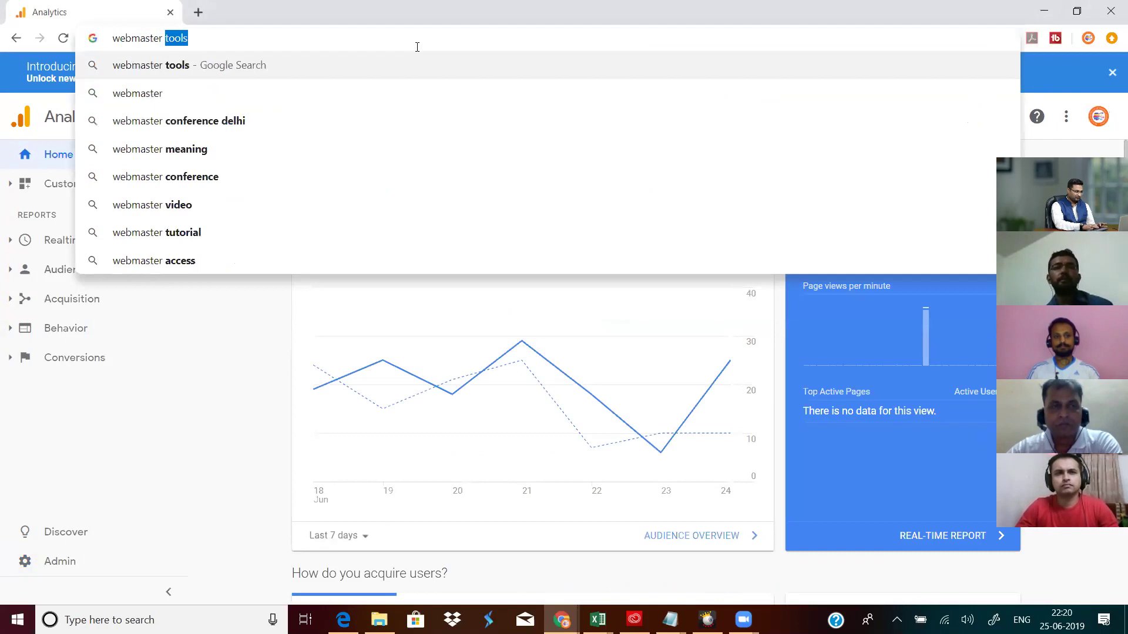
{"action": "key", "text": "Delete"}
{"action": "key", "text": "Return"}
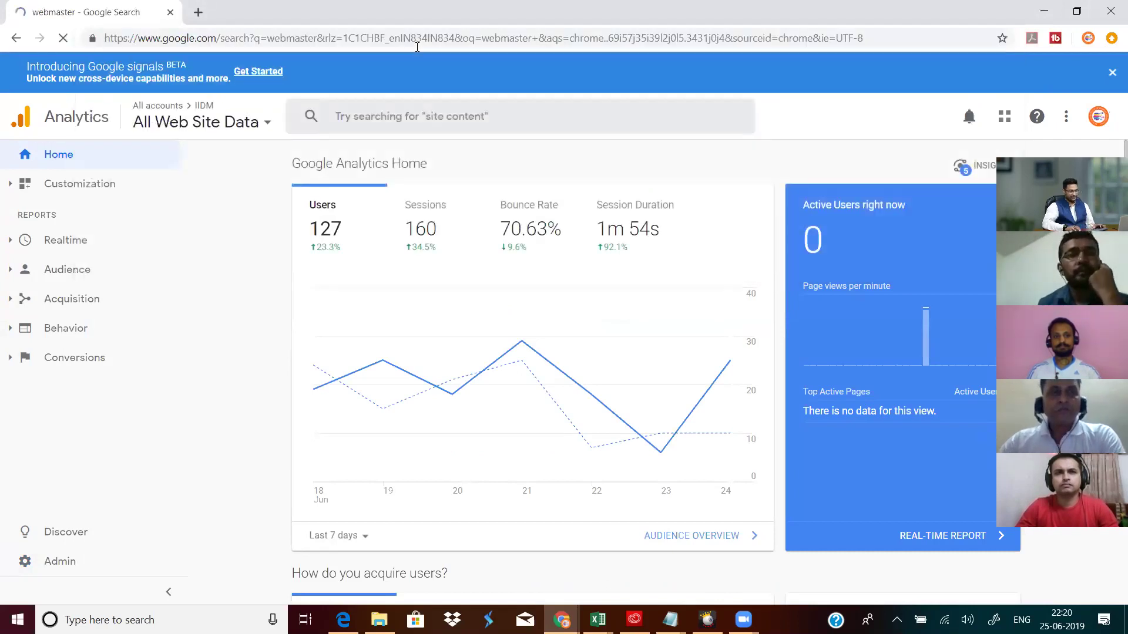
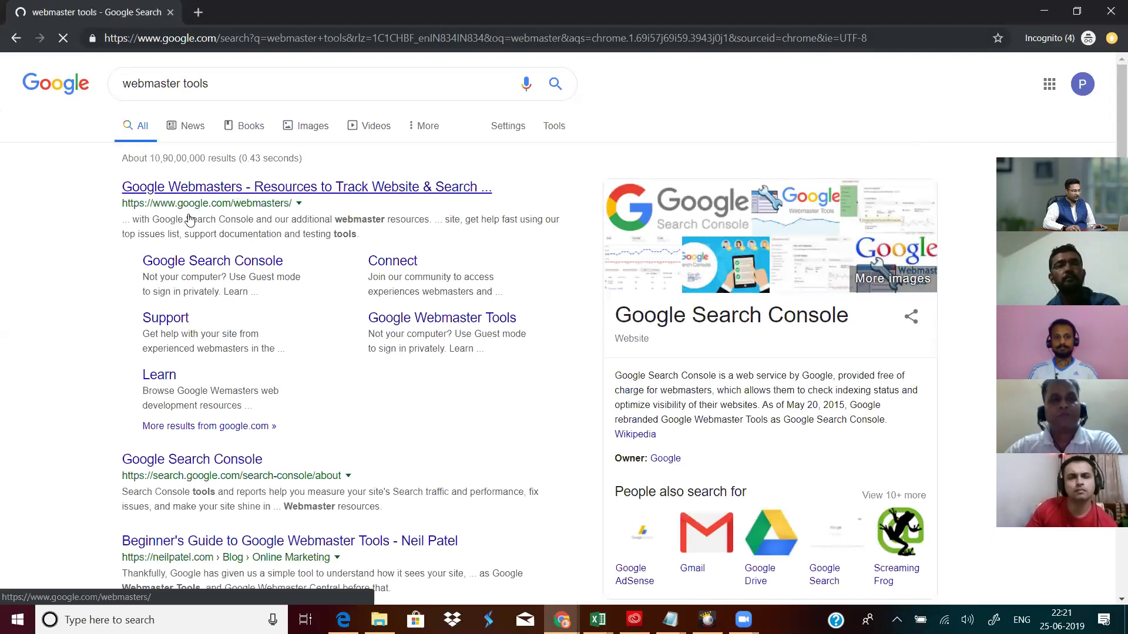
Open Search Console through the Google Webmasters search result in the incognito window and check which account is signed in
{"action": "left_click", "coordinate": [235, 185]}
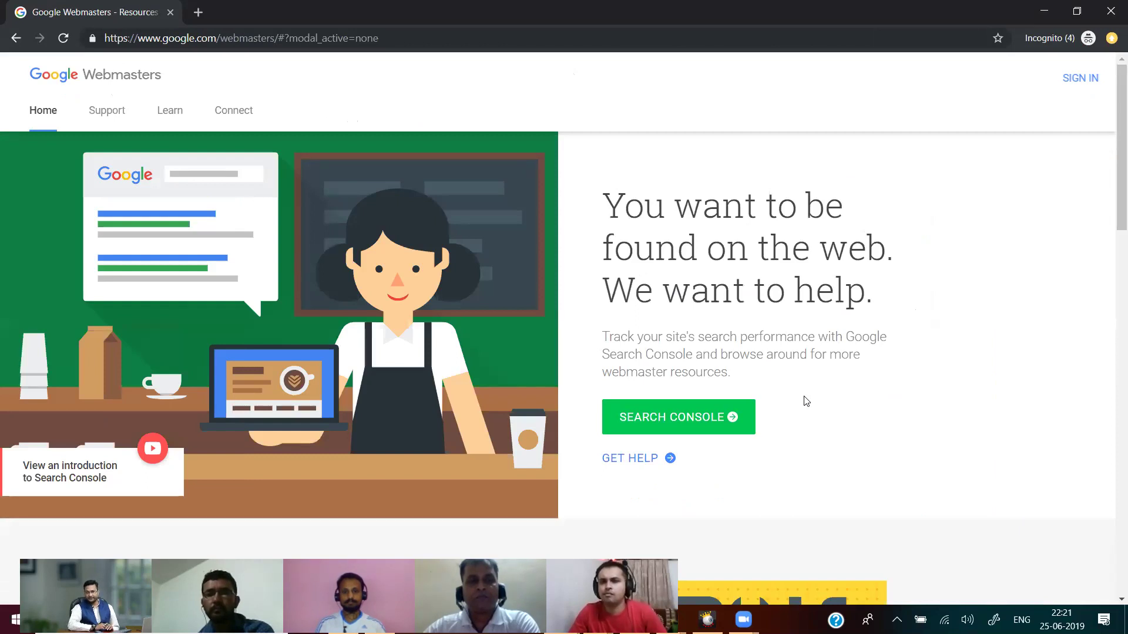
{"action": "left_click", "coordinate": [669, 422]}
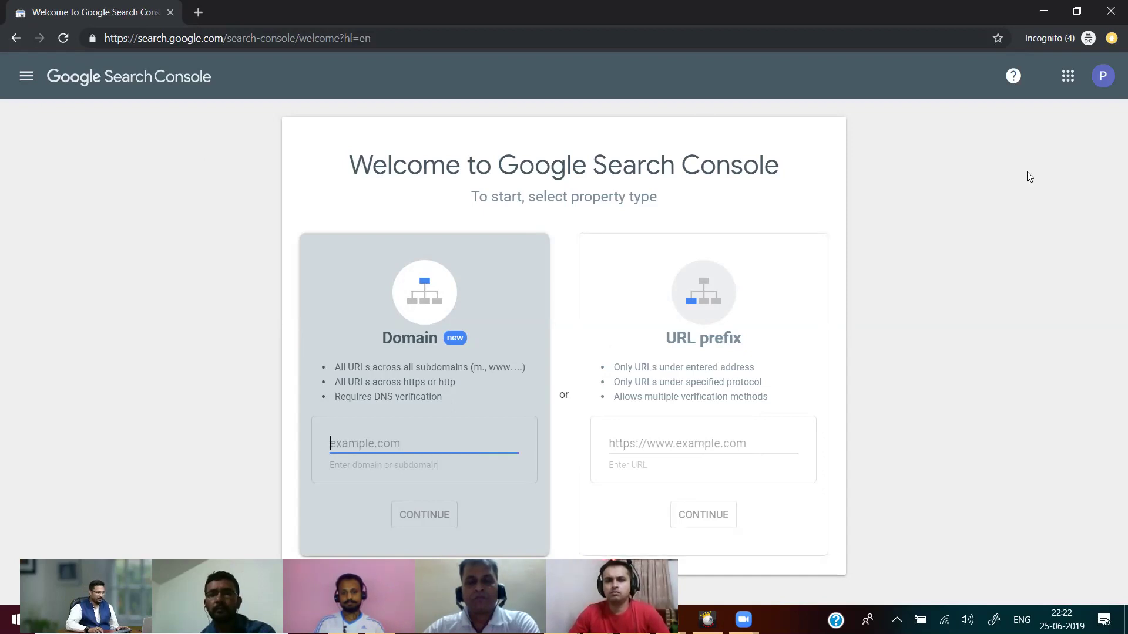
{"action": "left_click", "coordinate": [1103, 76]}
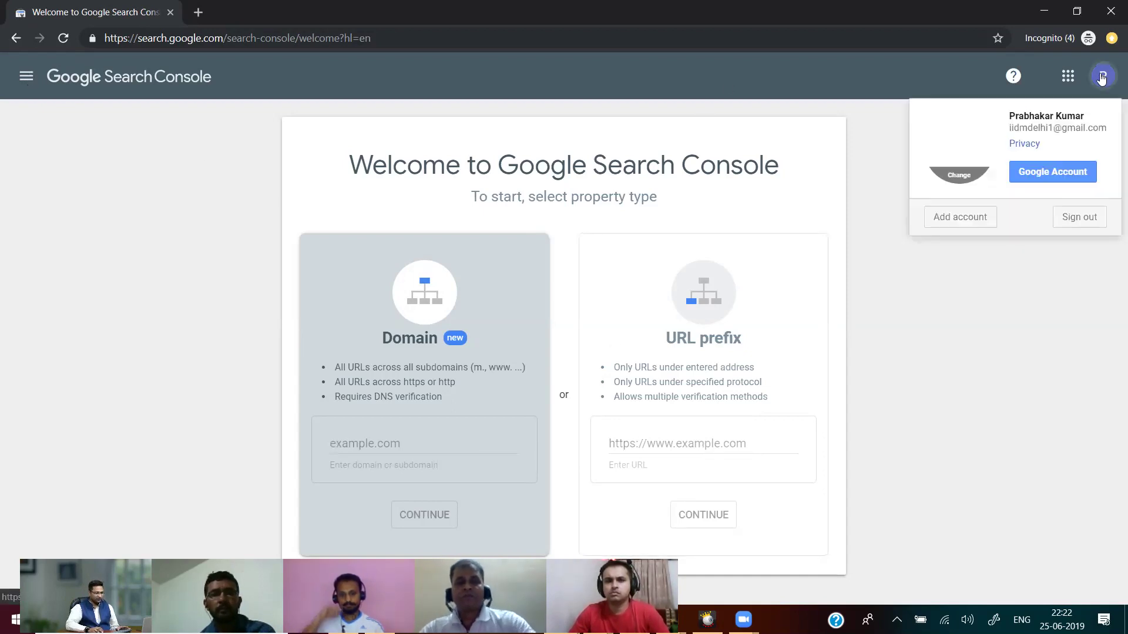
{"action": "left_click", "coordinate": [799, 352]}
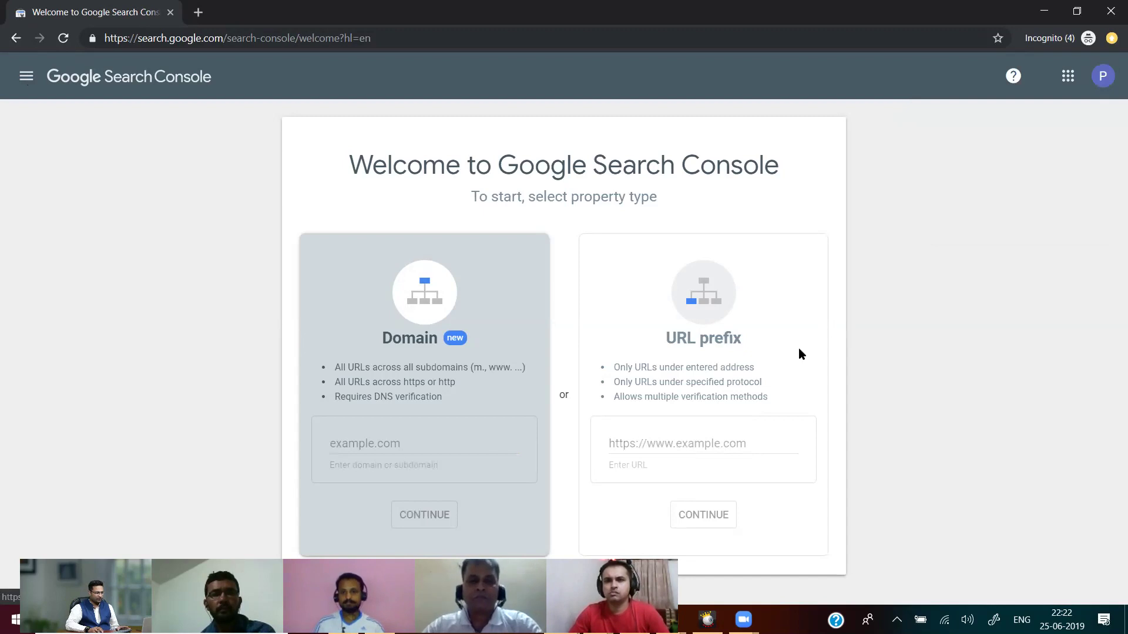
Load strimaya.com in a new incognito tab and copy its address
{"action": "left_click", "coordinate": [382, 444]}
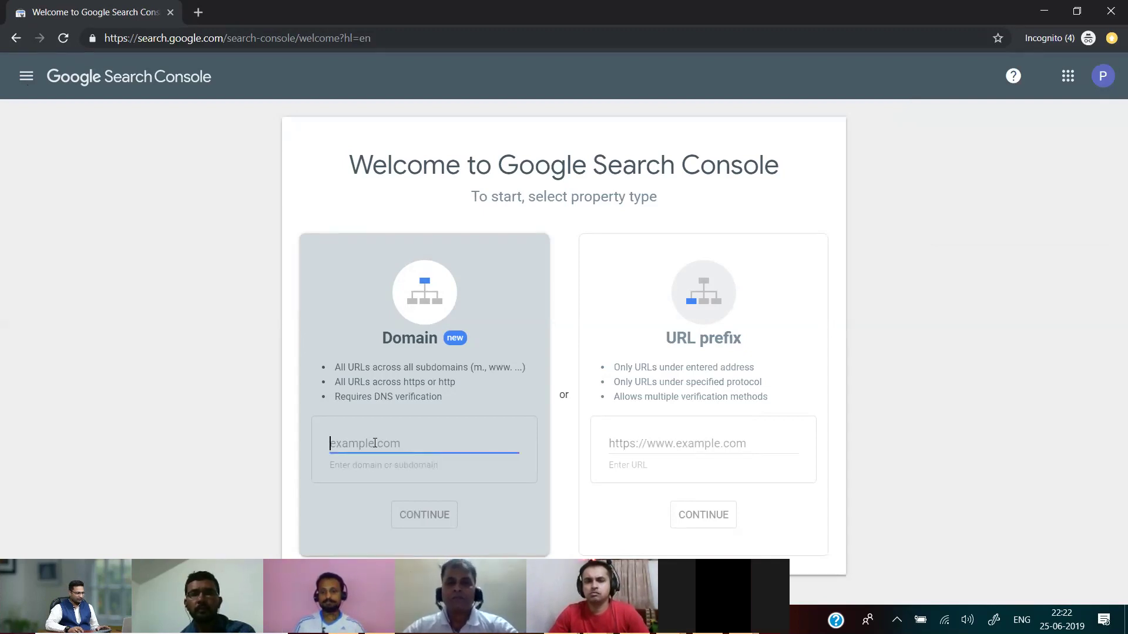
{"action": "key", "text": "ctrl+t"}
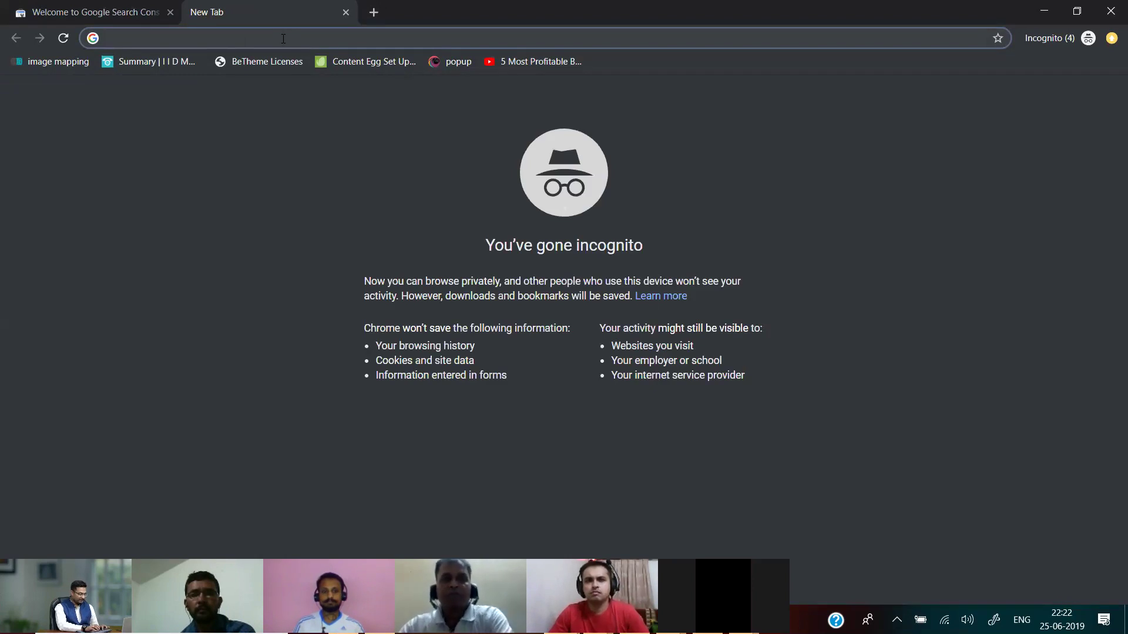
{"action": "type", "text": "strimaya.com"}
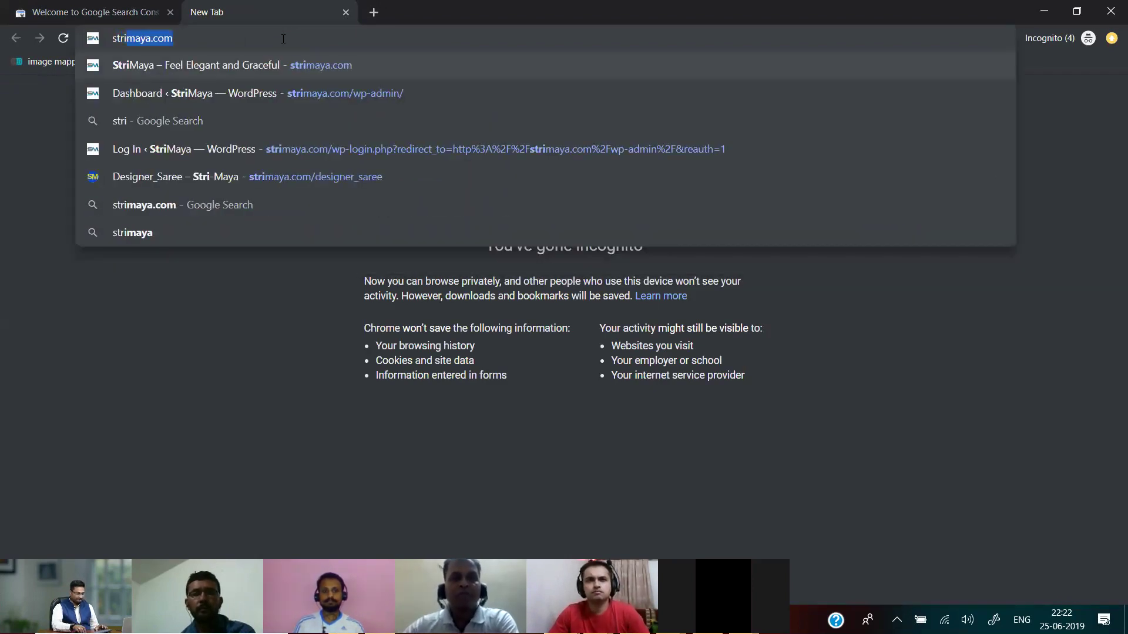
{"action": "key", "text": "Return"}
{"action": "left_click", "coordinate": [283, 39]}
{"action": "key", "text": "ctrl+c"}
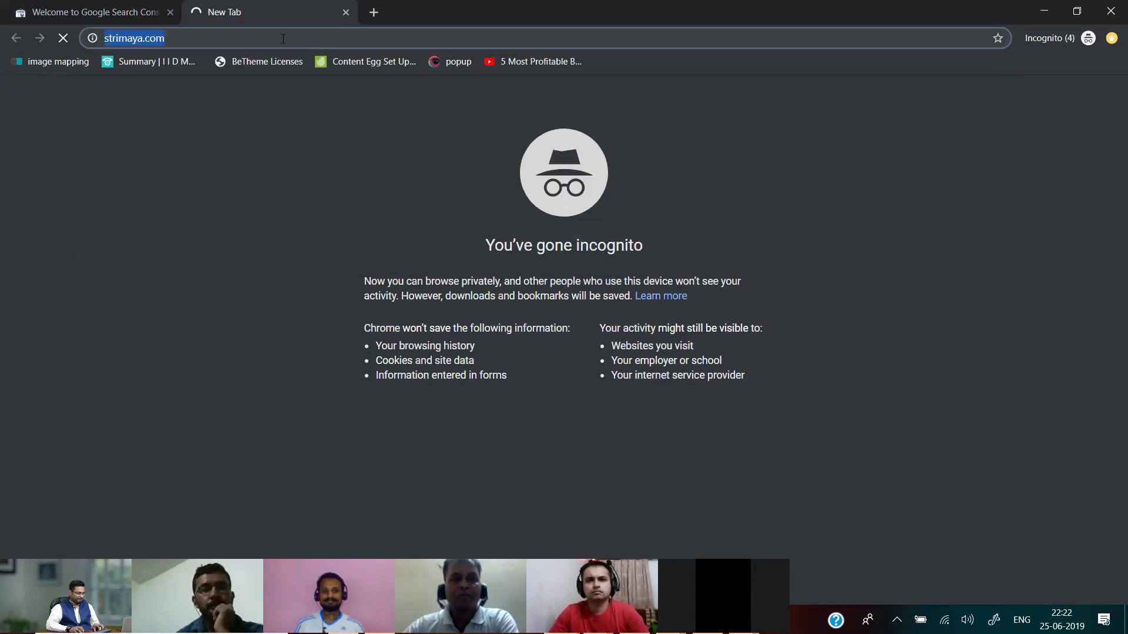
{"action": "left_click", "coordinate": [114, 13]}
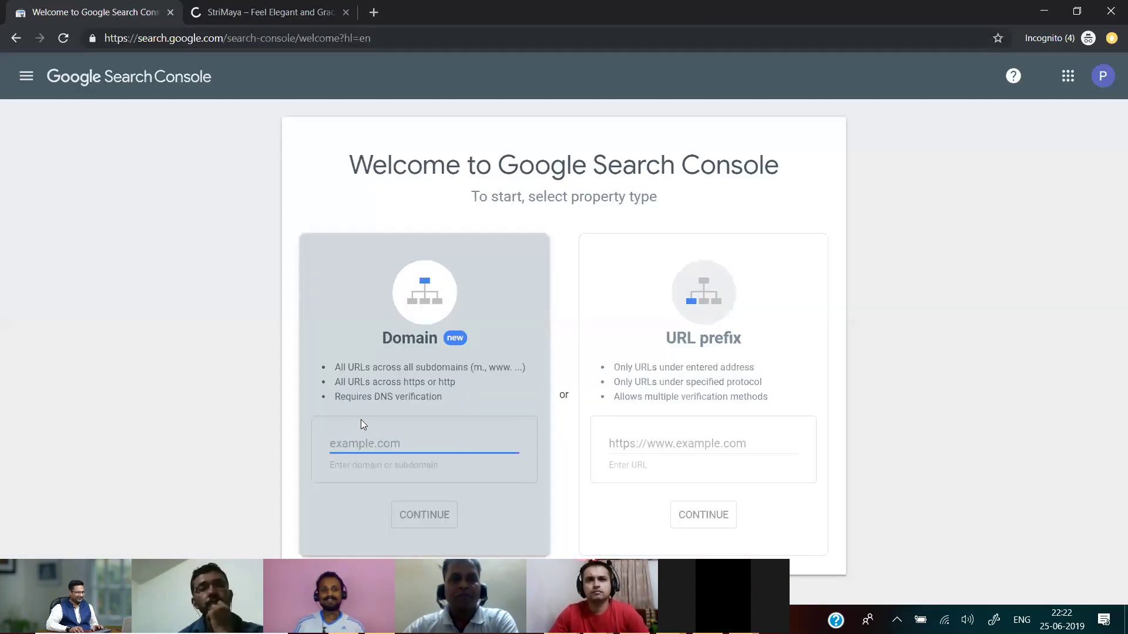
{"action": "key", "text": "ctrl+v"}
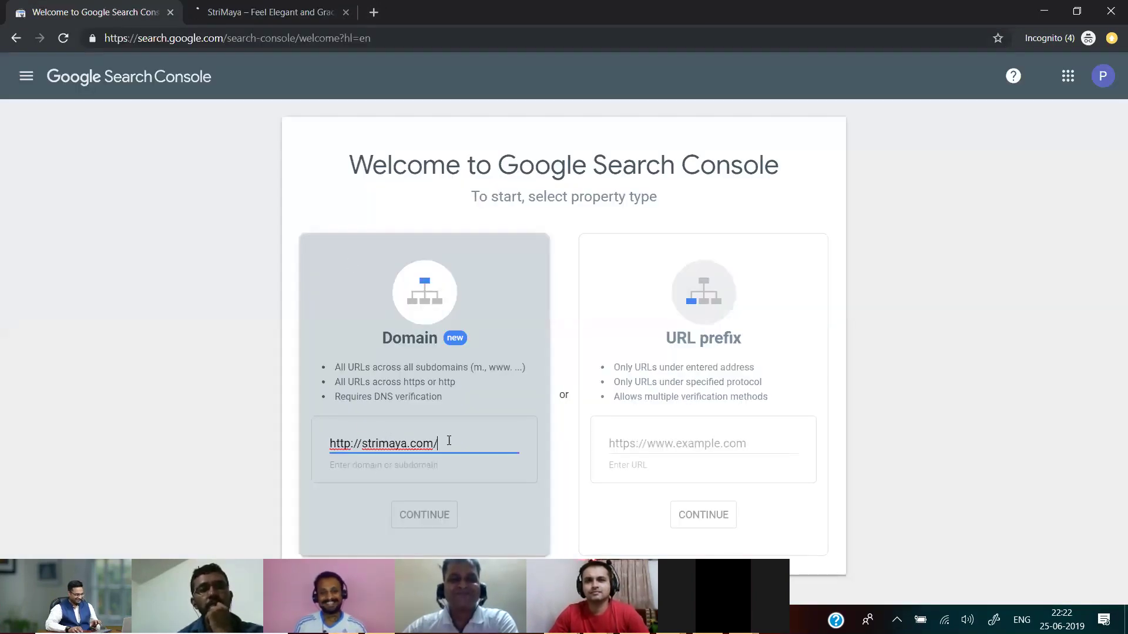
{"action": "left_click", "coordinate": [430, 514]}
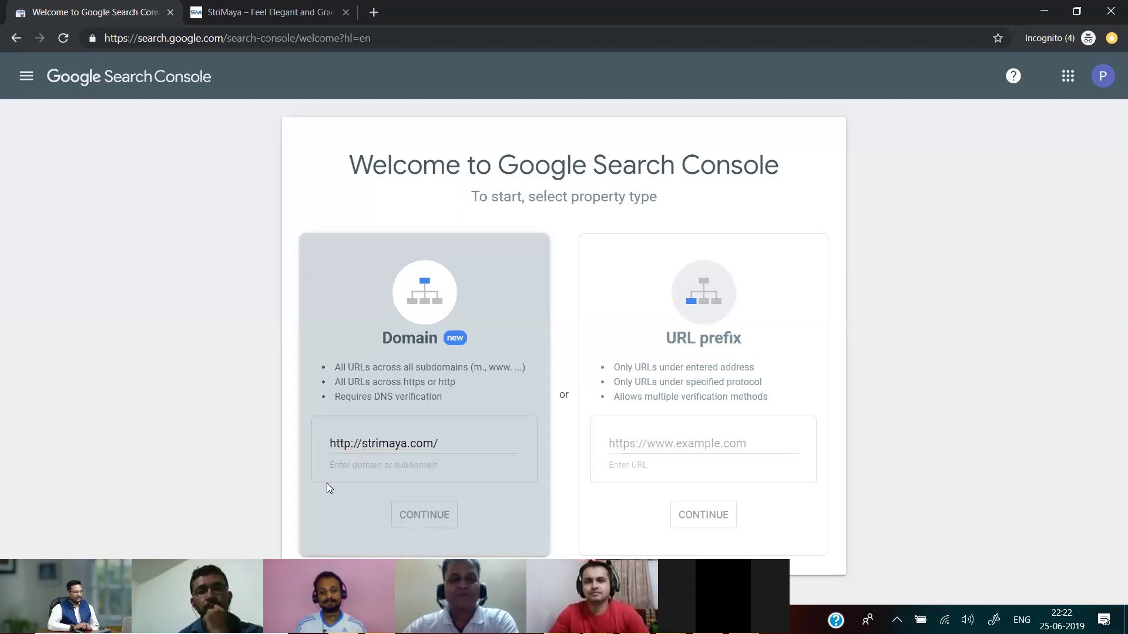
Select the URL prefix property type, check for properties awaiting verification and go back
{"action": "left_click", "coordinate": [658, 444]}
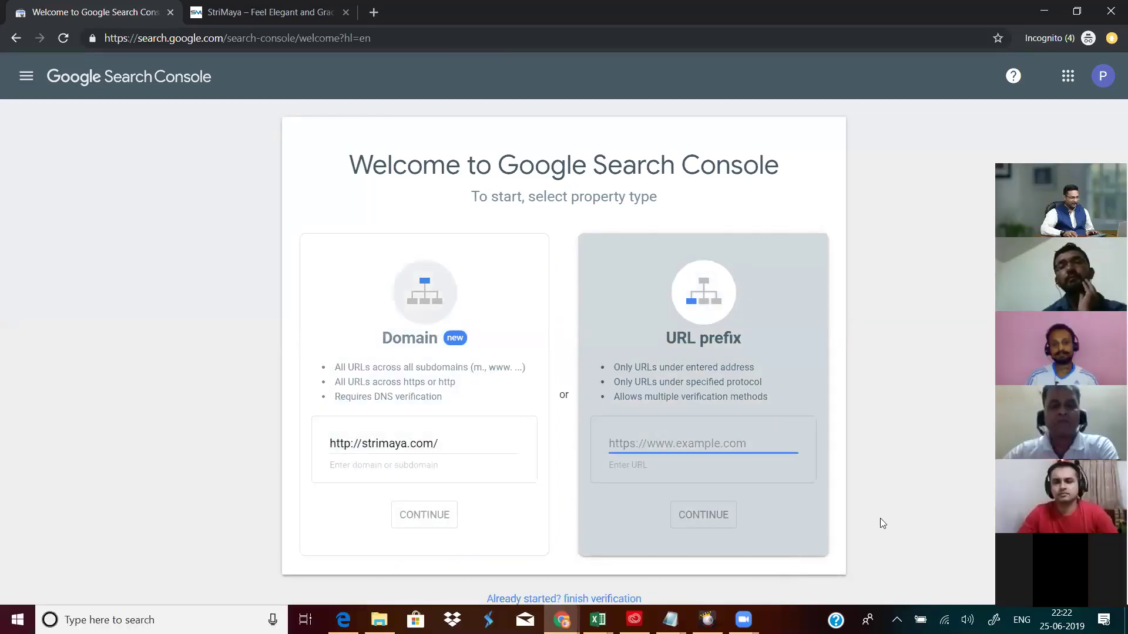
{"action": "left_click", "coordinate": [529, 599]}
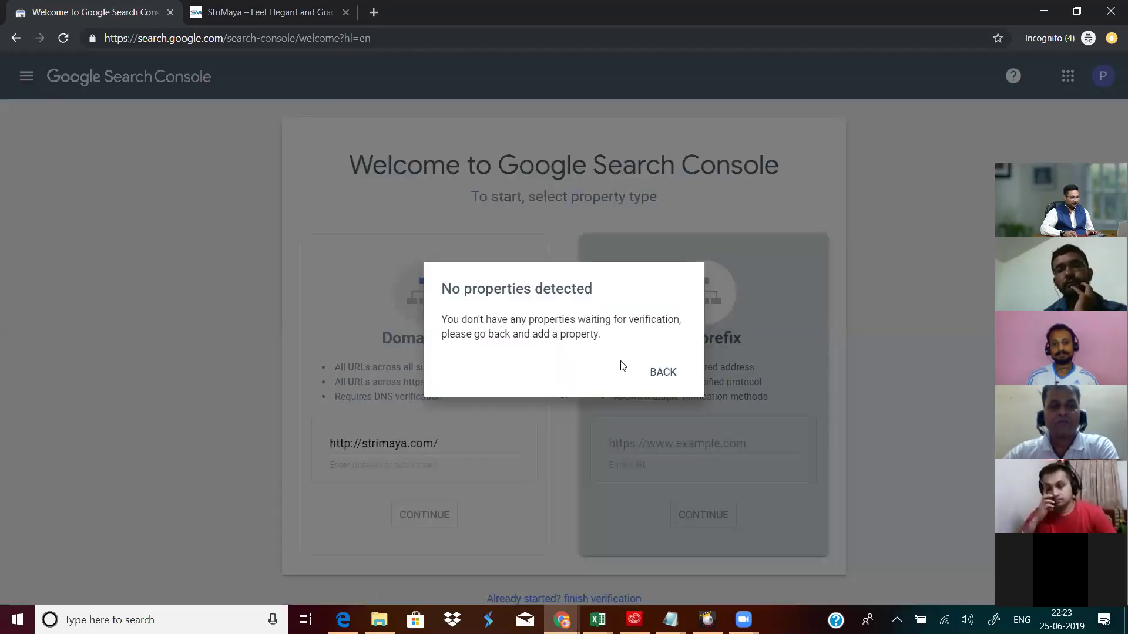
{"action": "left_click", "coordinate": [661, 373]}
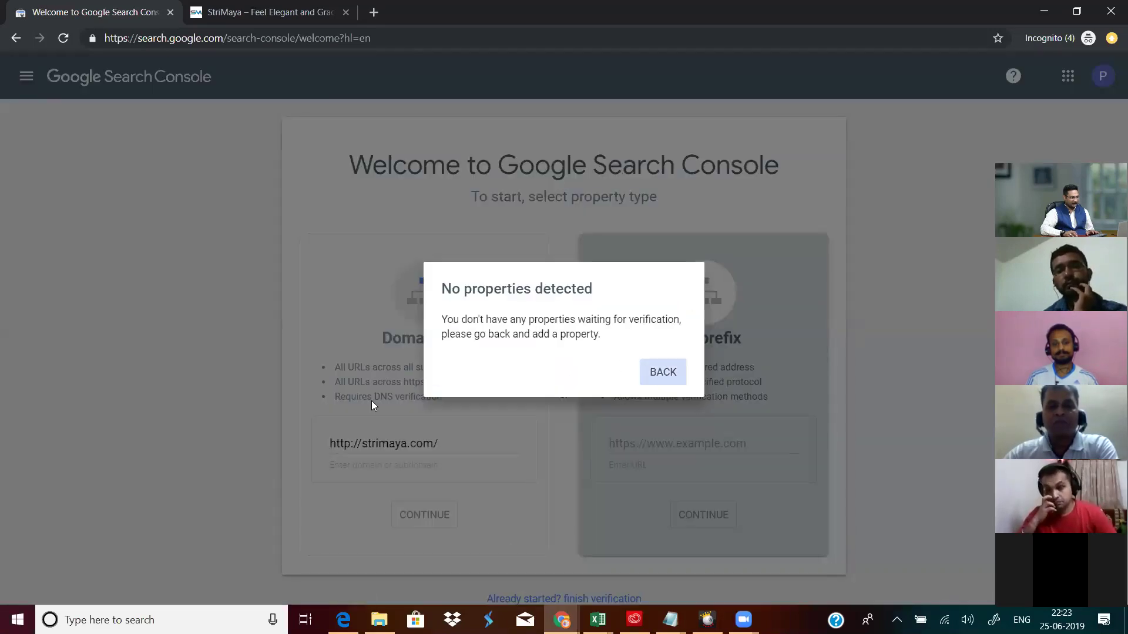
{"action": "left_click", "coordinate": [419, 486]}
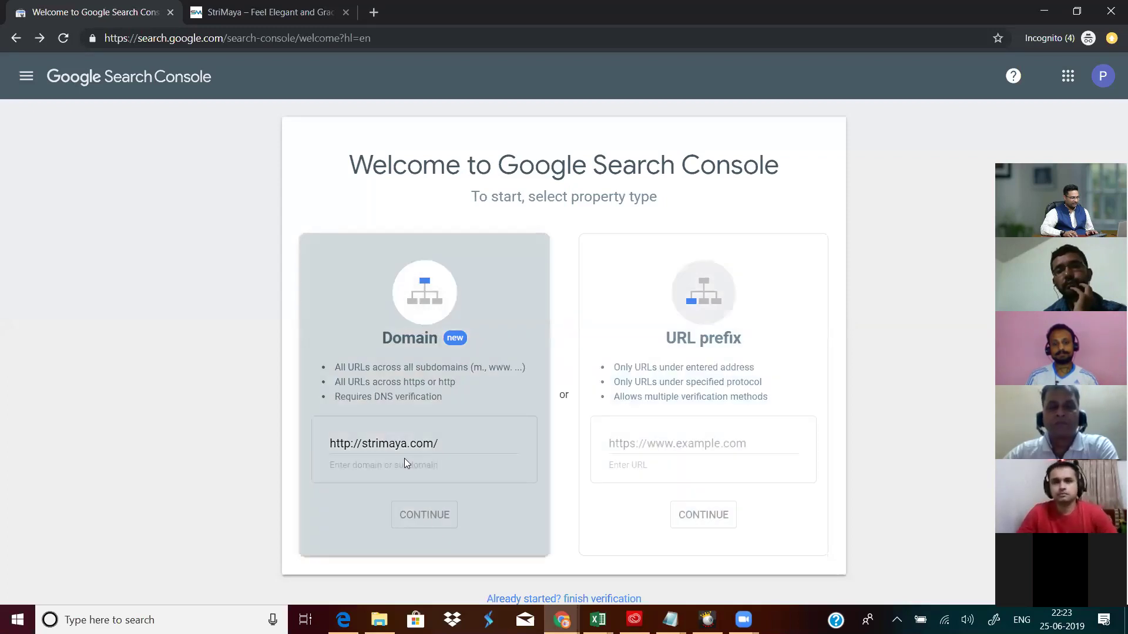
{"action": "left_click", "coordinate": [458, 432]}
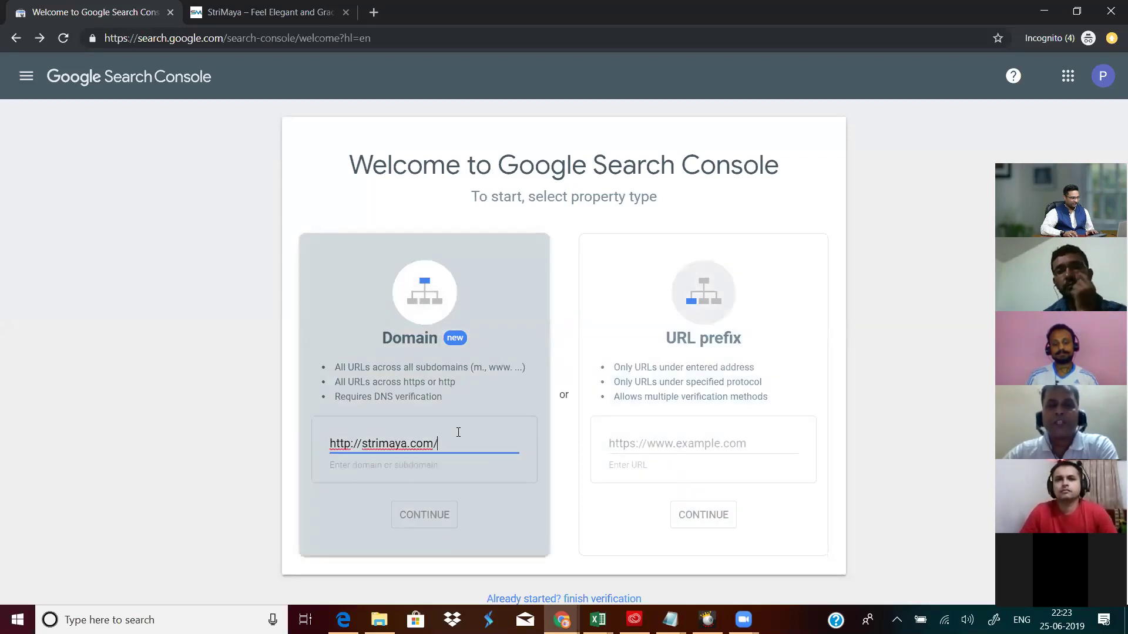
{"action": "key", "text": "BackSpace"}
{"action": "left_click", "coordinate": [360, 444]}
{"action": "key", "text": "BackSpace"}
{"action": "key", "text": "BackSpace"}
{"action": "key", "text": "BackSpace"}
{"action": "key", "text": "BackSpace"}
{"action": "key", "text": "BackSpace"}
{"action": "key", "text": "BackSpace"}
{"action": "key", "text": "BackSpace"}
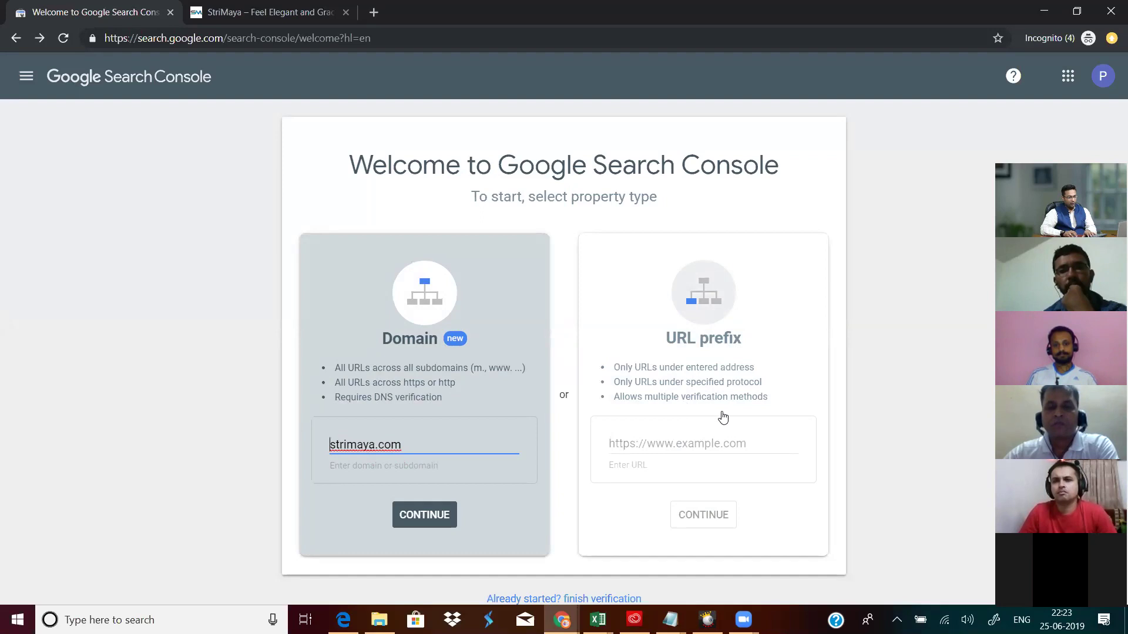
Look at the URL prefix option, then return to the Domain type and continue with strimaya.com
{"action": "left_click", "coordinate": [671, 445]}
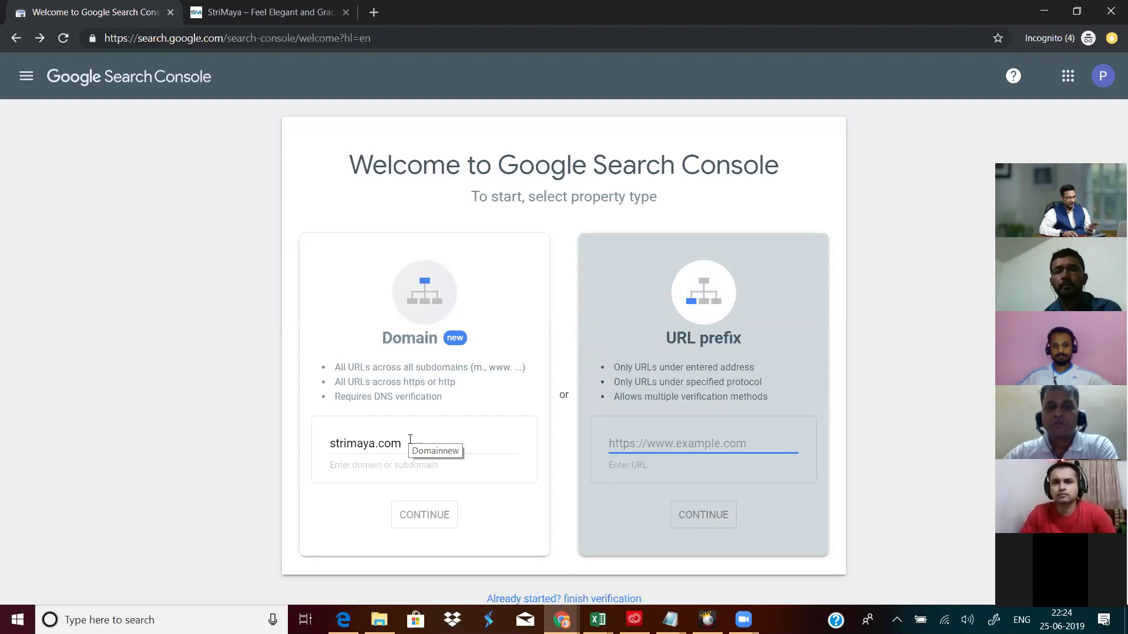
{"action": "left_click", "coordinate": [425, 525]}
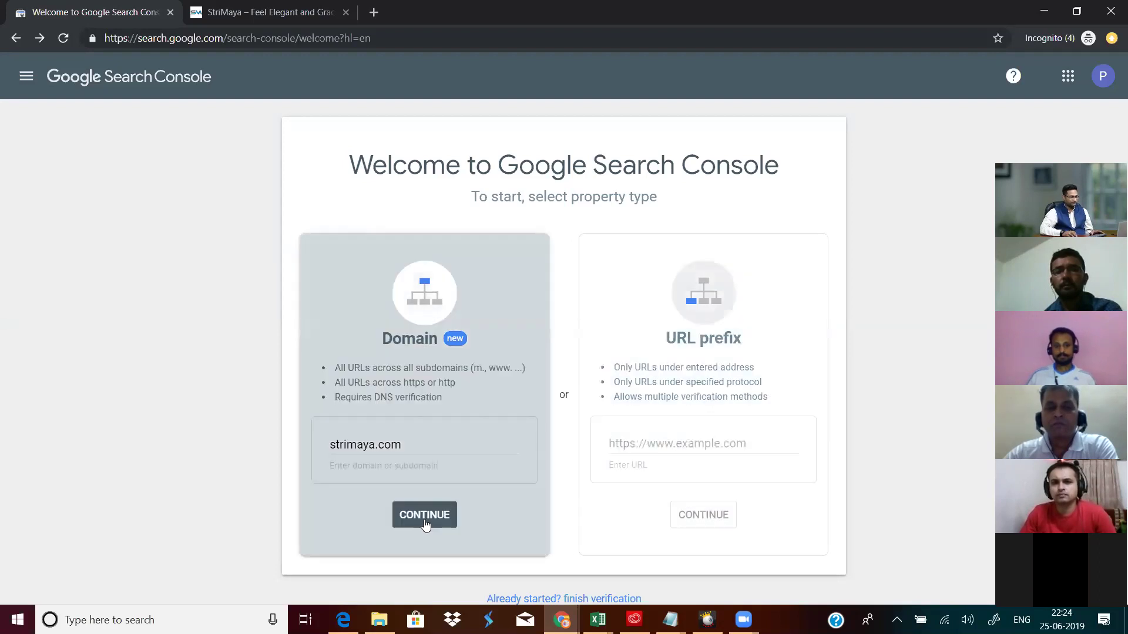
{"action": "left_click", "coordinate": [410, 520]}
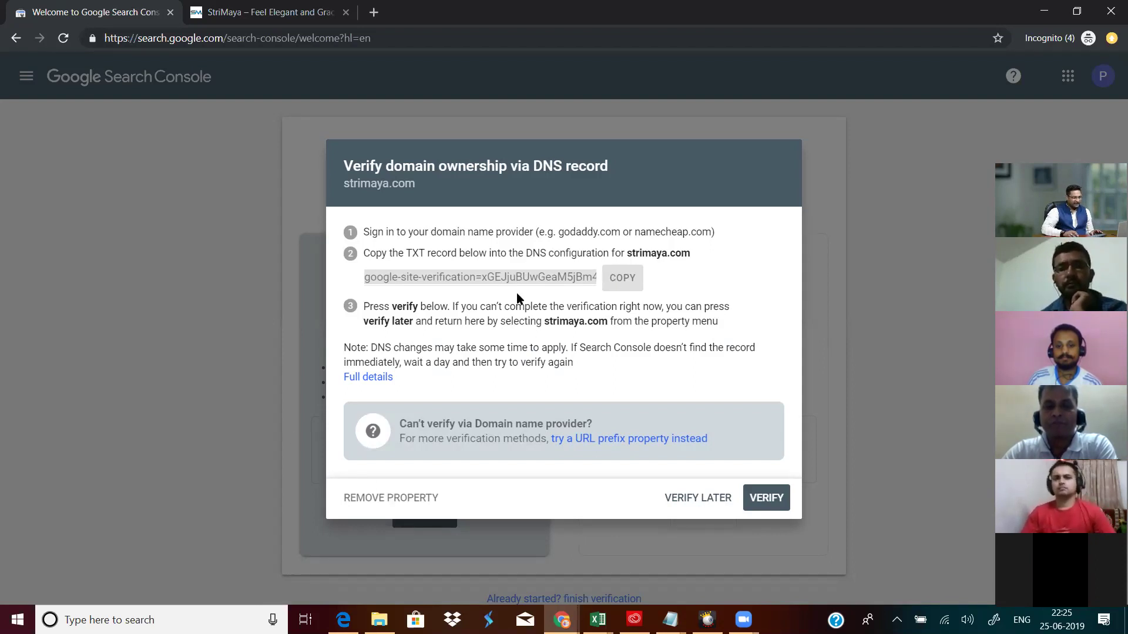
Copy the DNS TXT verification record for strimaya.com
{"action": "left_click", "coordinate": [404, 278]}
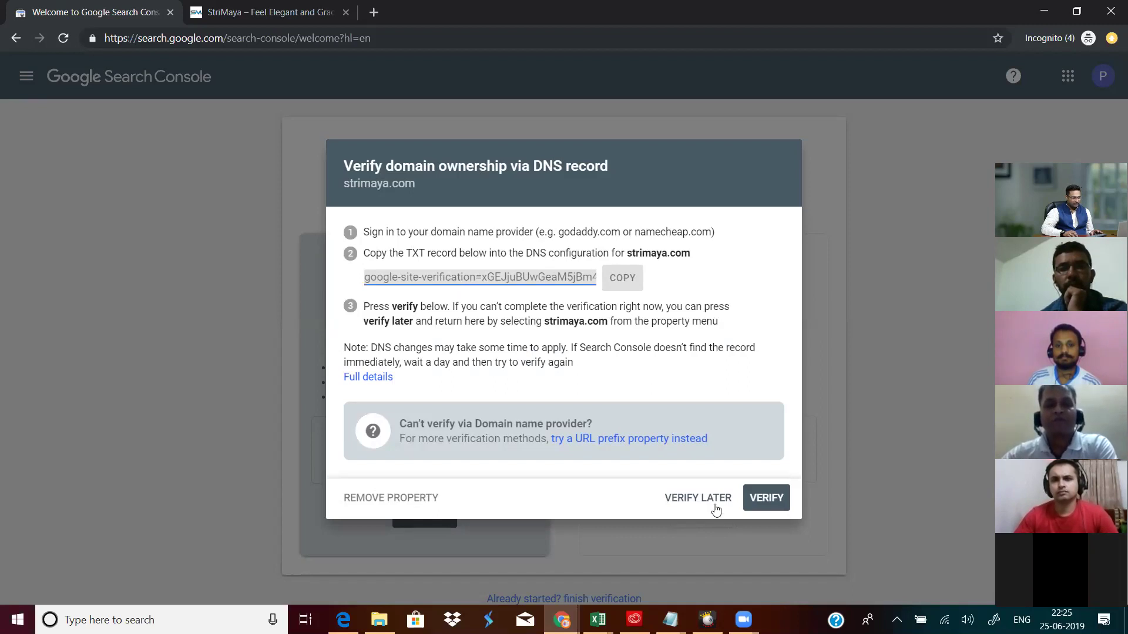
{"action": "left_click", "coordinate": [618, 275]}
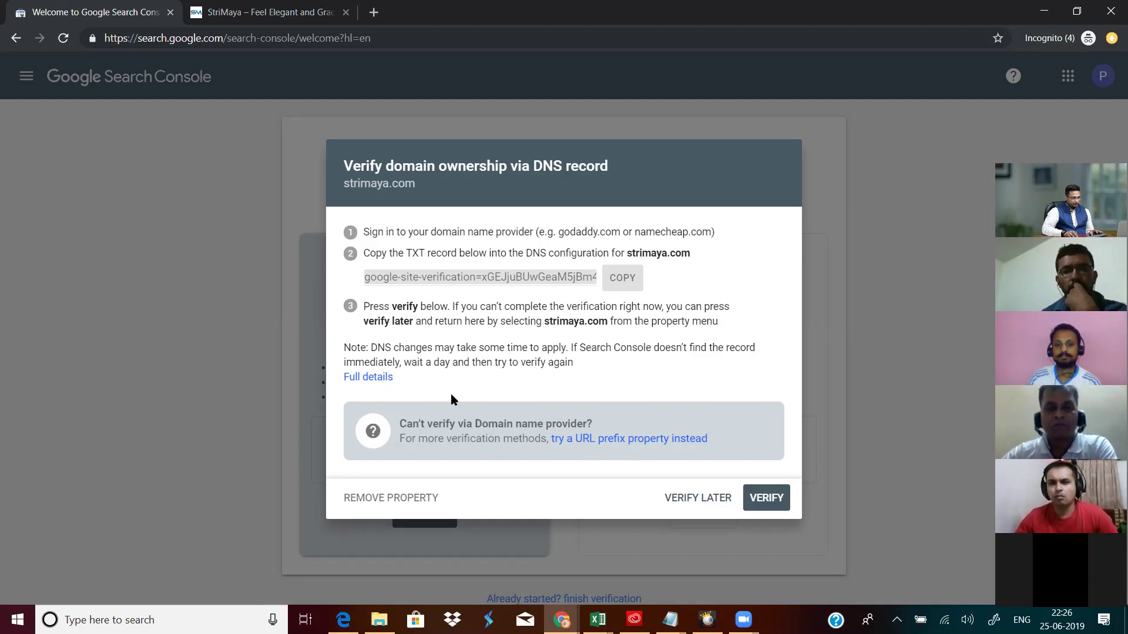
Try to verify ownership of strimaya.com through the DNS record, close the result and postpone verification
{"action": "left_click", "coordinate": [763, 499]}
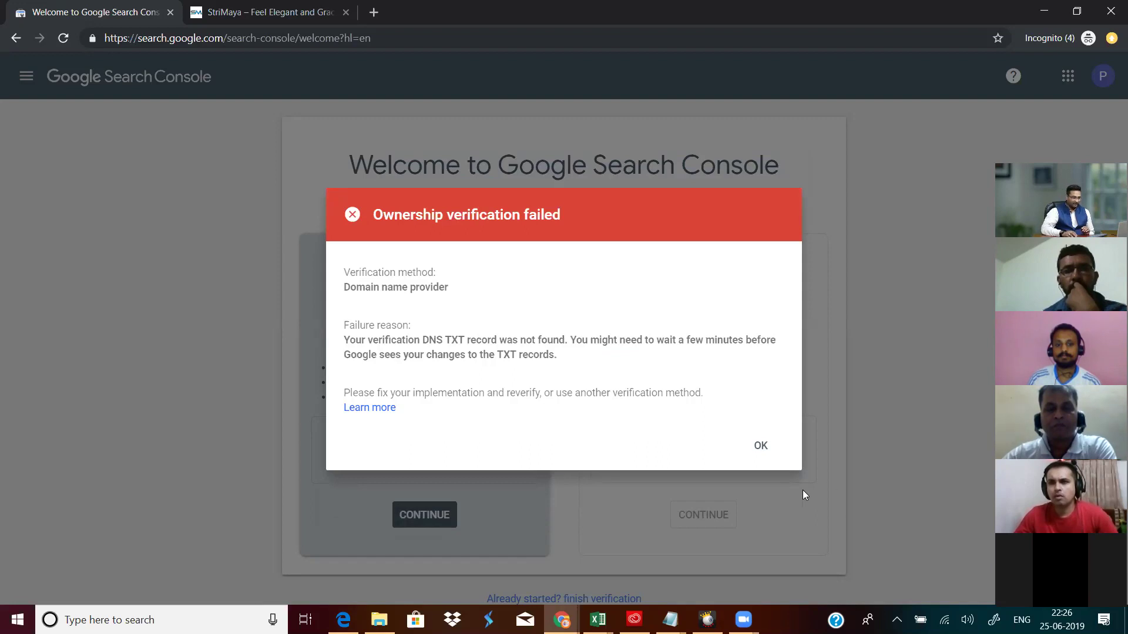
{"action": "left_click", "coordinate": [761, 446]}
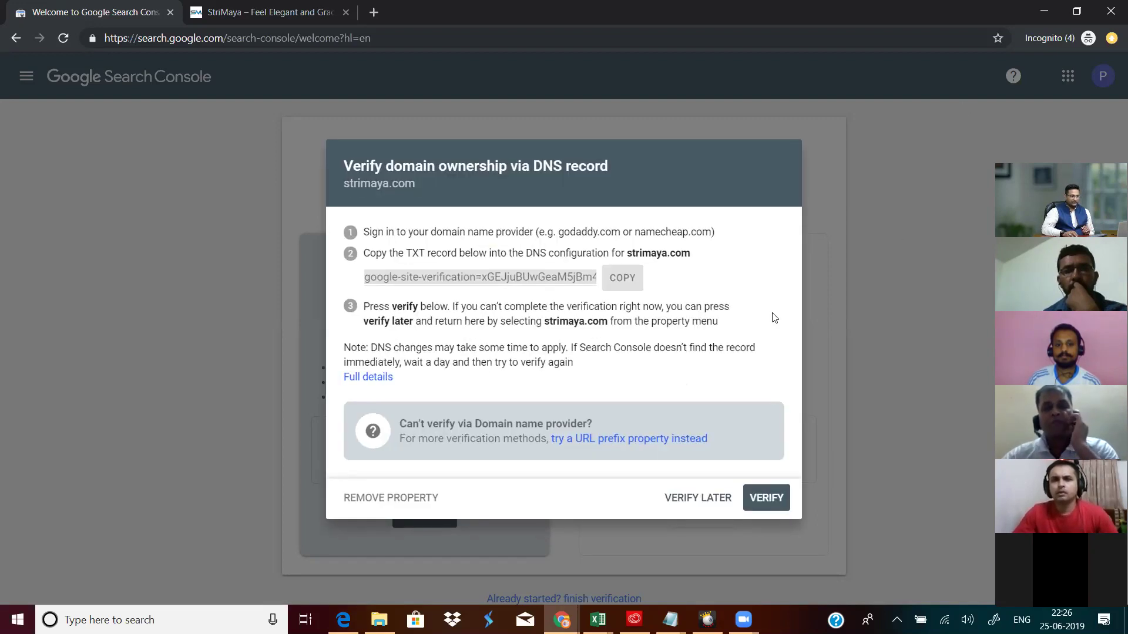
{"action": "left_click", "coordinate": [699, 504]}
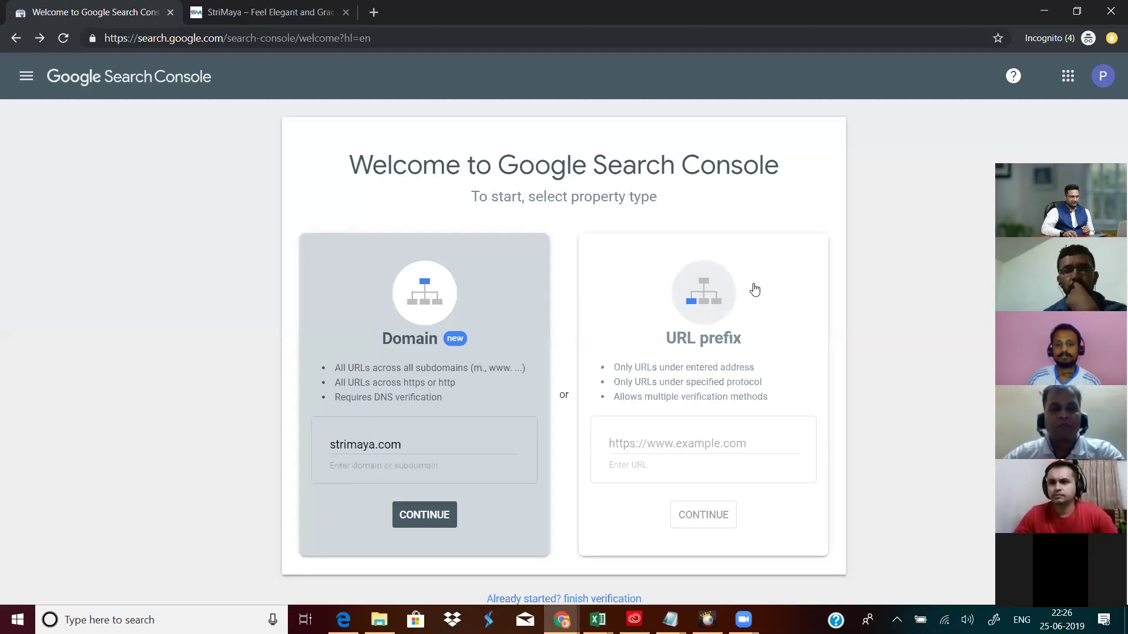
Return to the regular browser window and sign in to Search Console from the Google Webmasters page
{"action": "left_click", "coordinate": [1044, 11]}
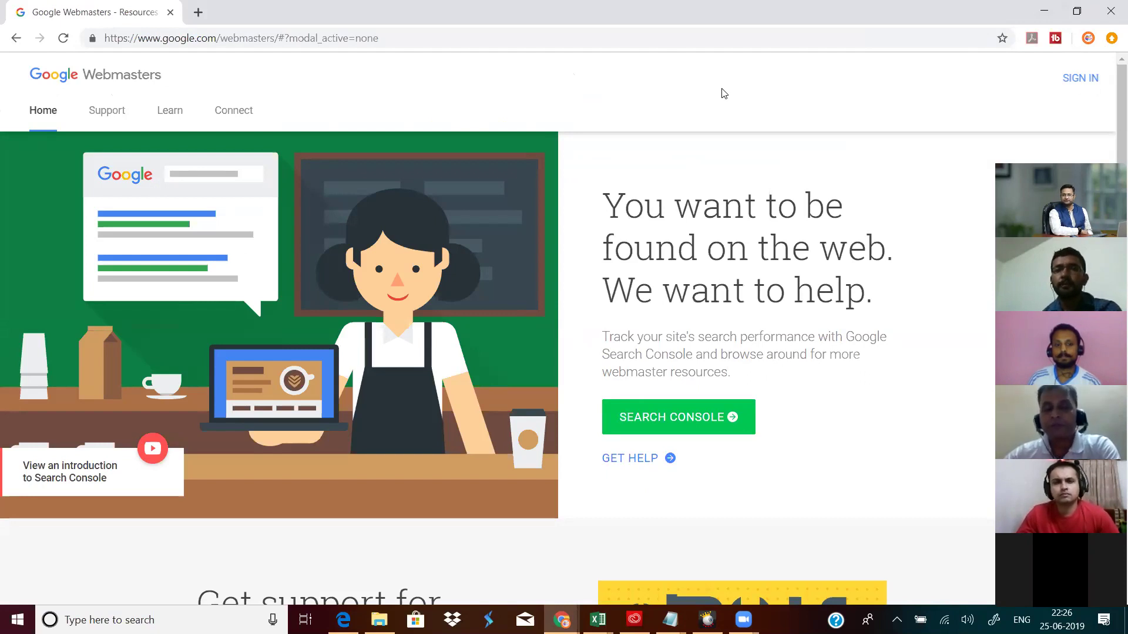
{"action": "left_click", "coordinate": [1070, 85]}
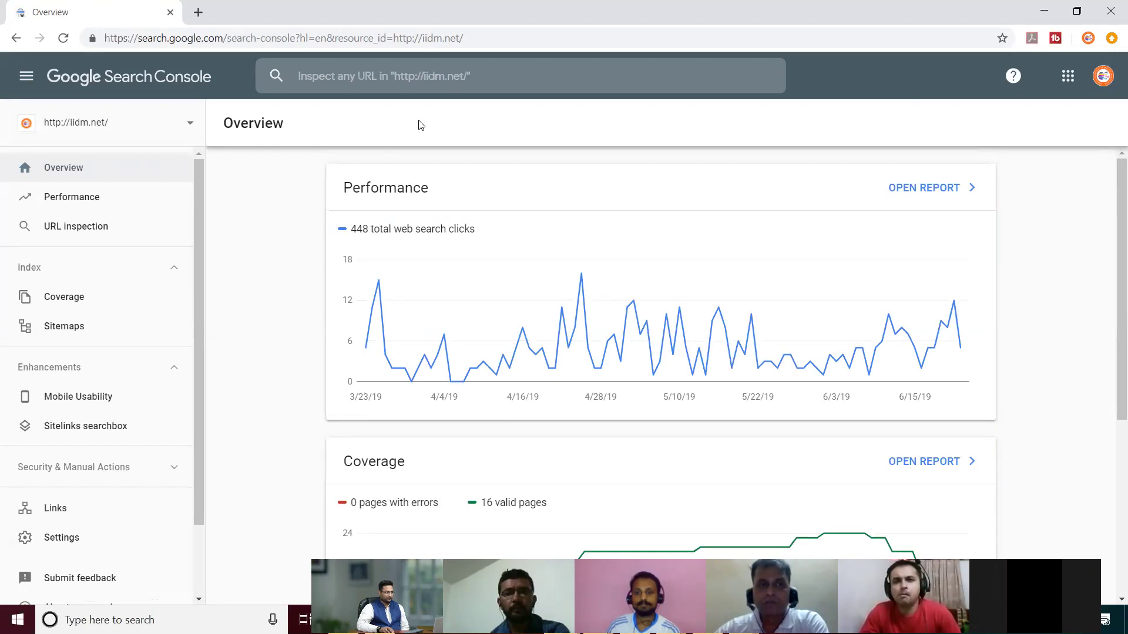
Open the Website Designing Course page of iidm.net in a new browser tab and copy its address
{"action": "left_click", "coordinate": [197, 13]}
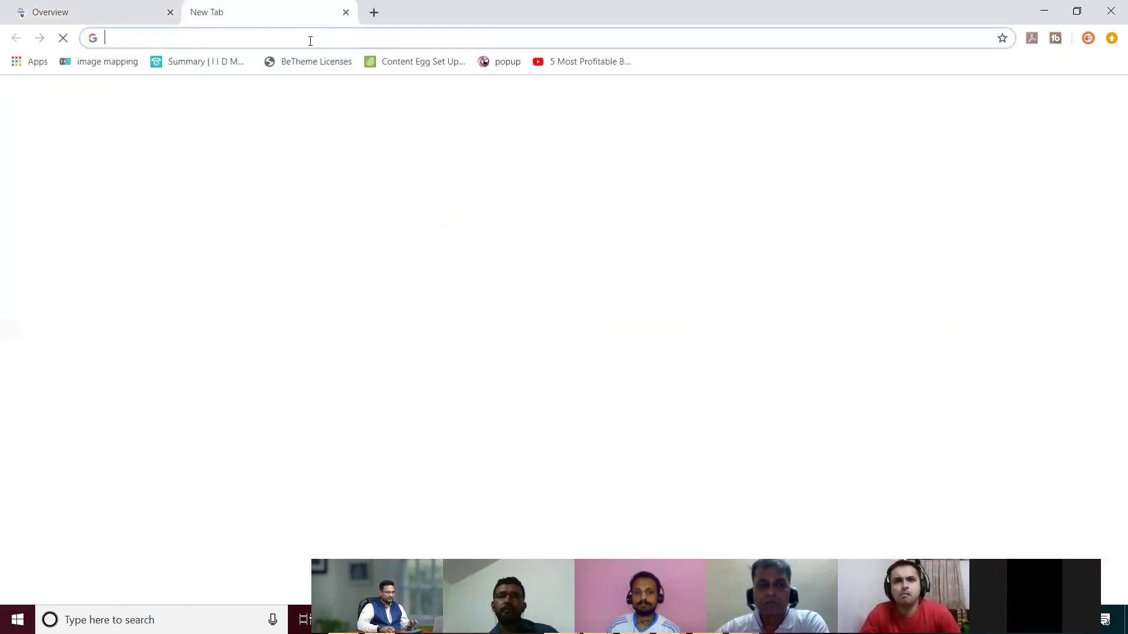
{"action": "type", "text": "iidm"}
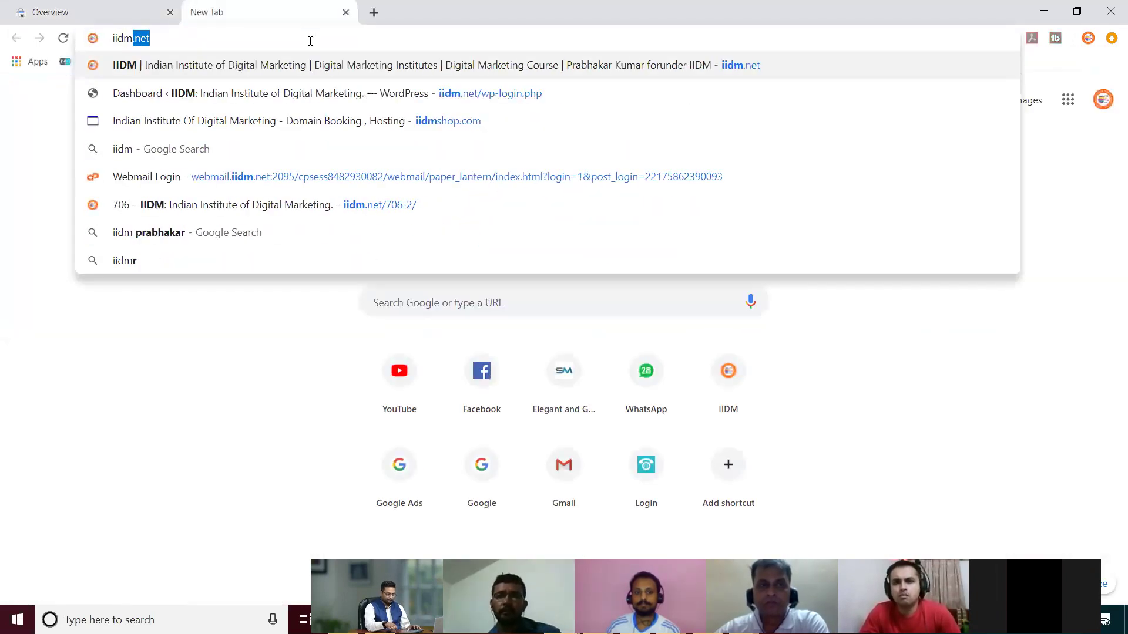
{"action": "key", "text": "Return"}
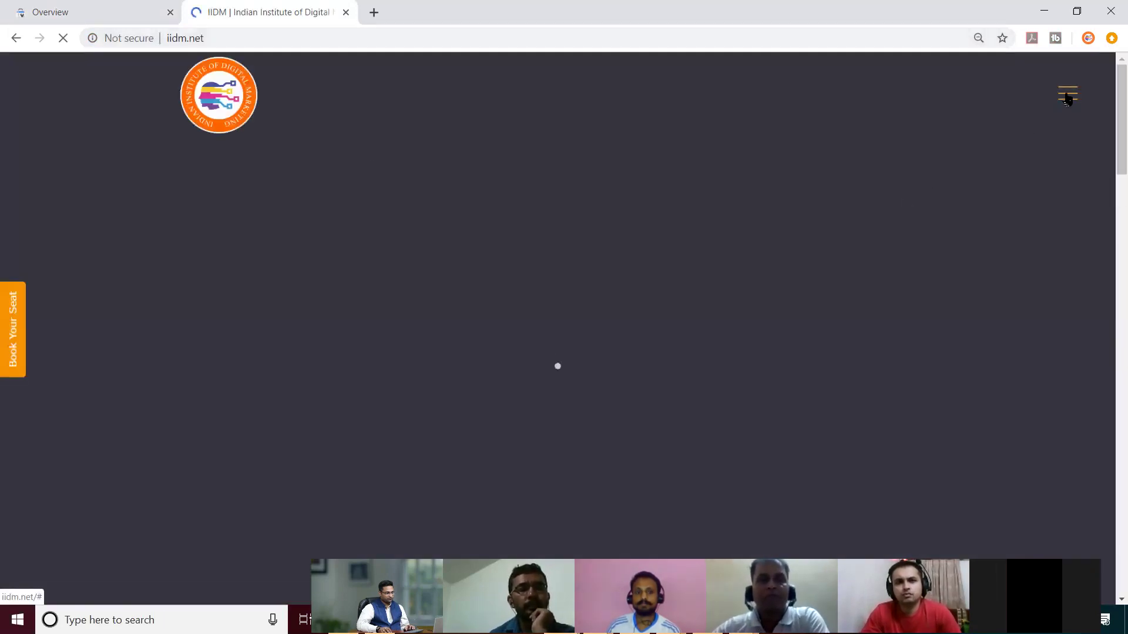
{"action": "left_click", "coordinate": [1067, 96]}
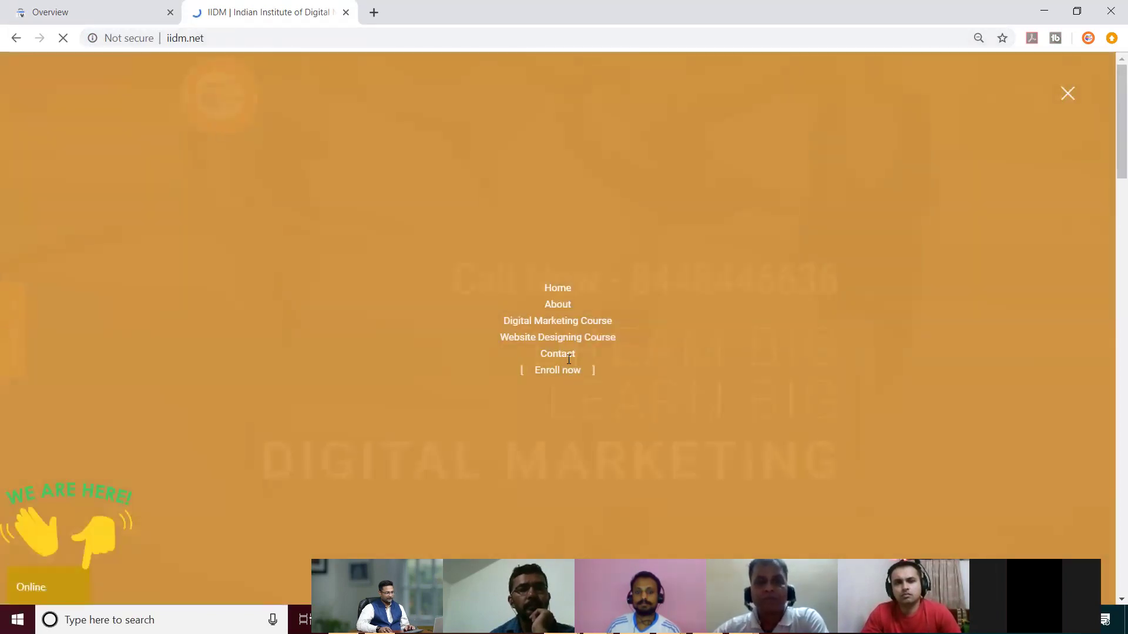
{"action": "left_click", "coordinate": [283, 39]}
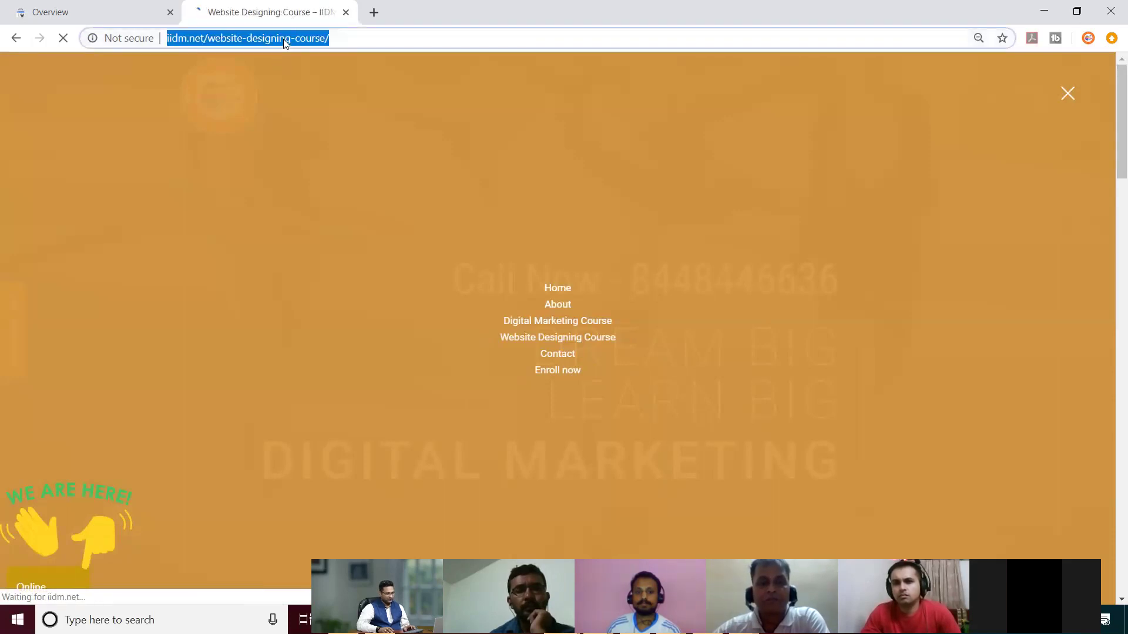
{"action": "left_click", "coordinate": [118, 12]}
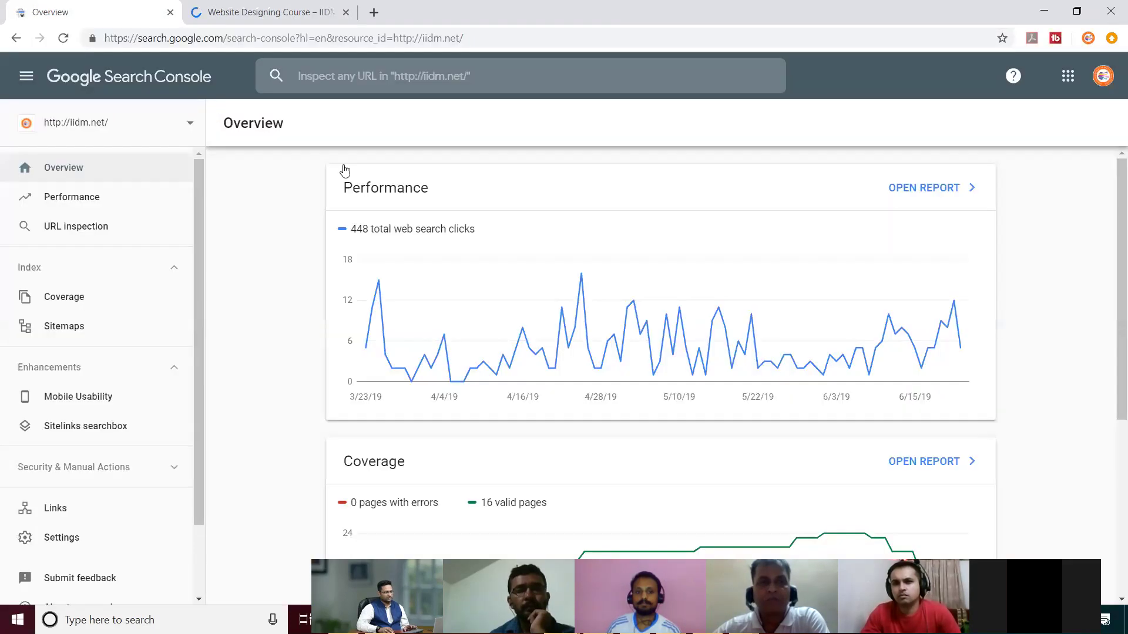
{"action": "left_click", "coordinate": [477, 76]}
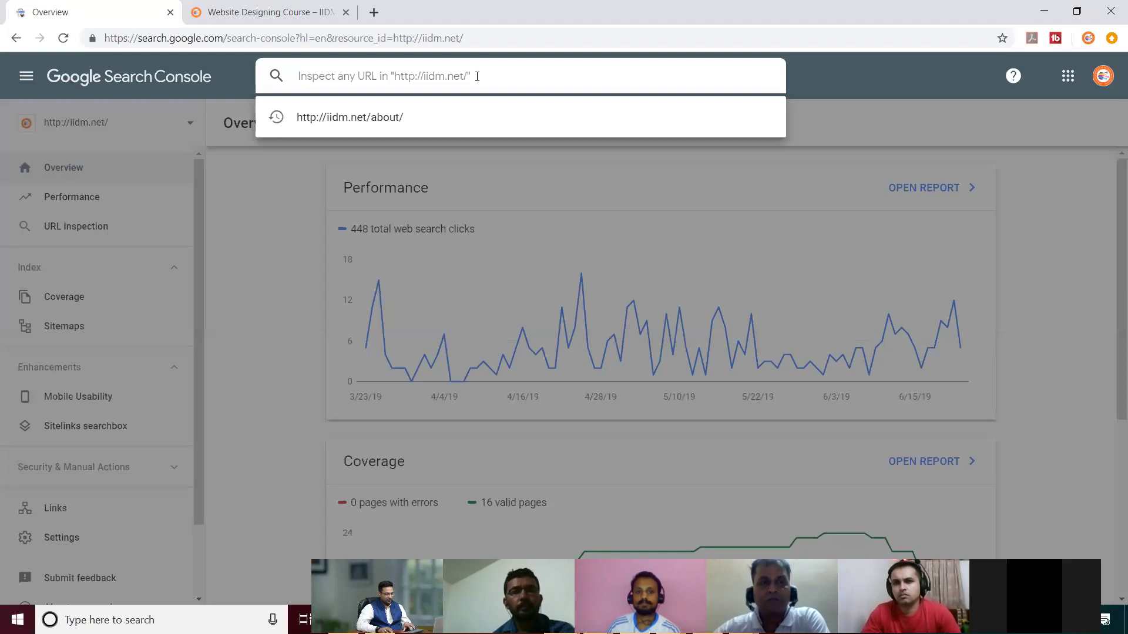
{"action": "key", "text": "ctrl+v"}
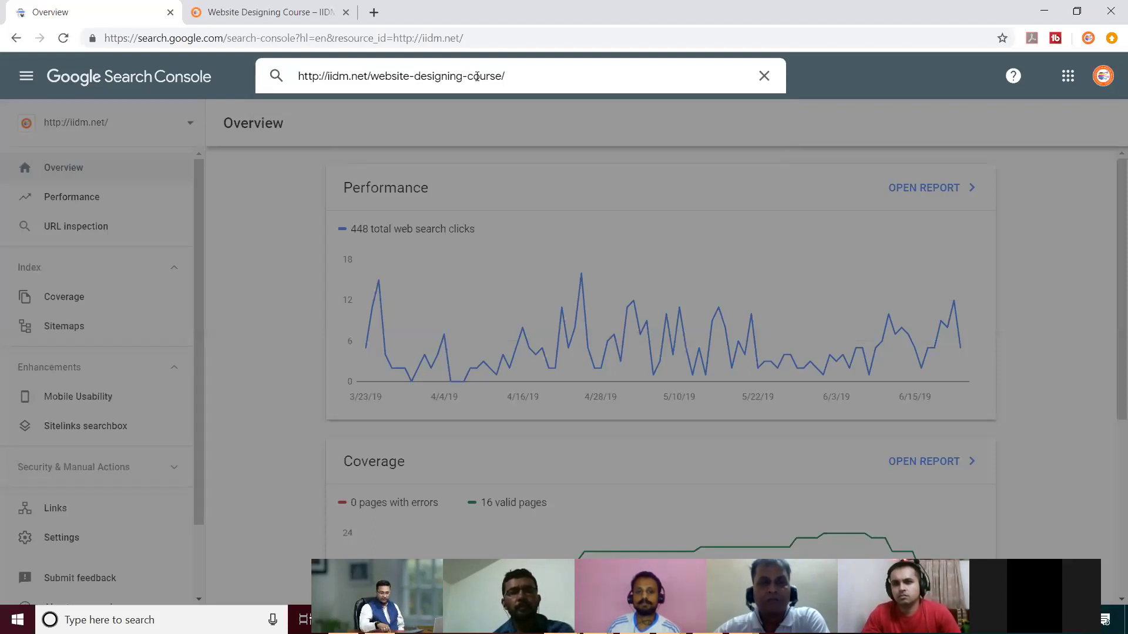
{"action": "key", "text": "Return"}
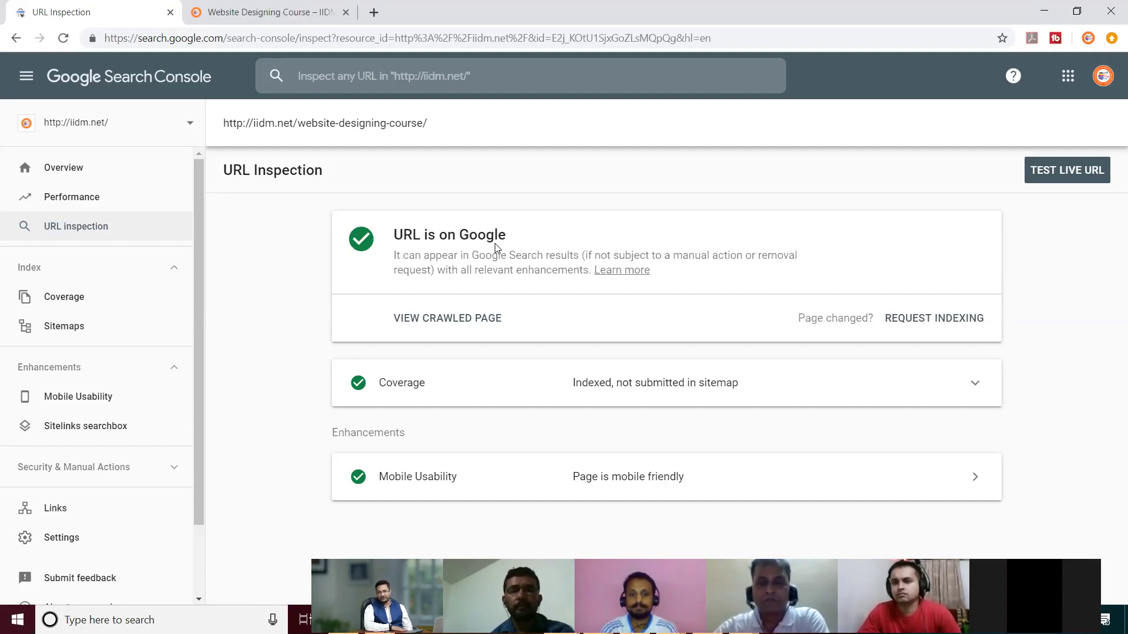
{"action": "left_click", "coordinate": [907, 320]}
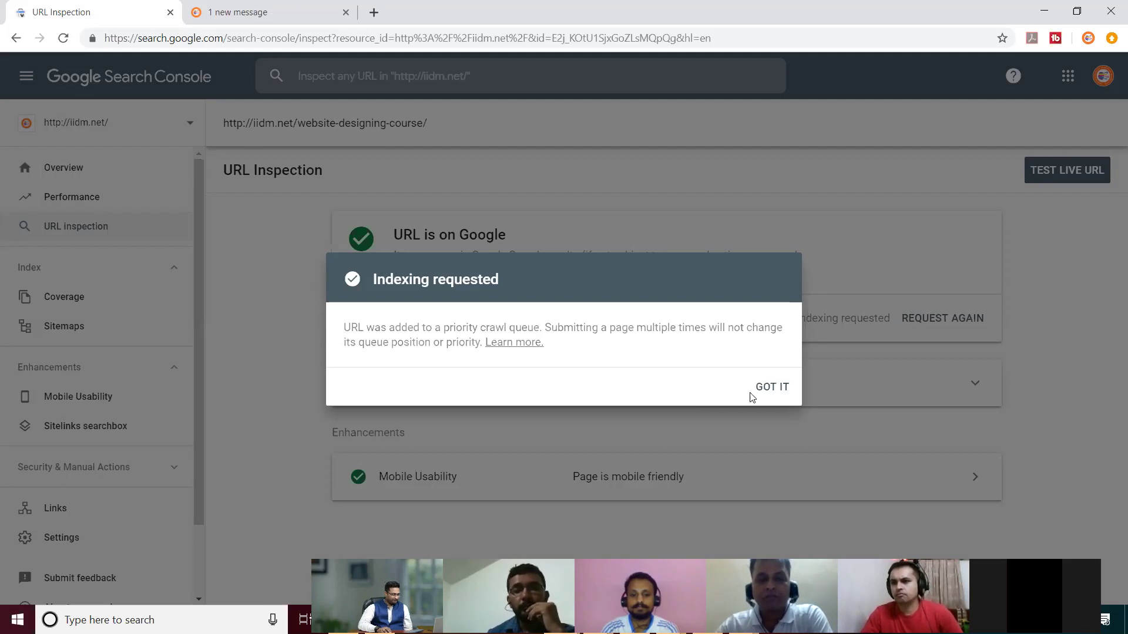
{"action": "left_click", "coordinate": [767, 391]}
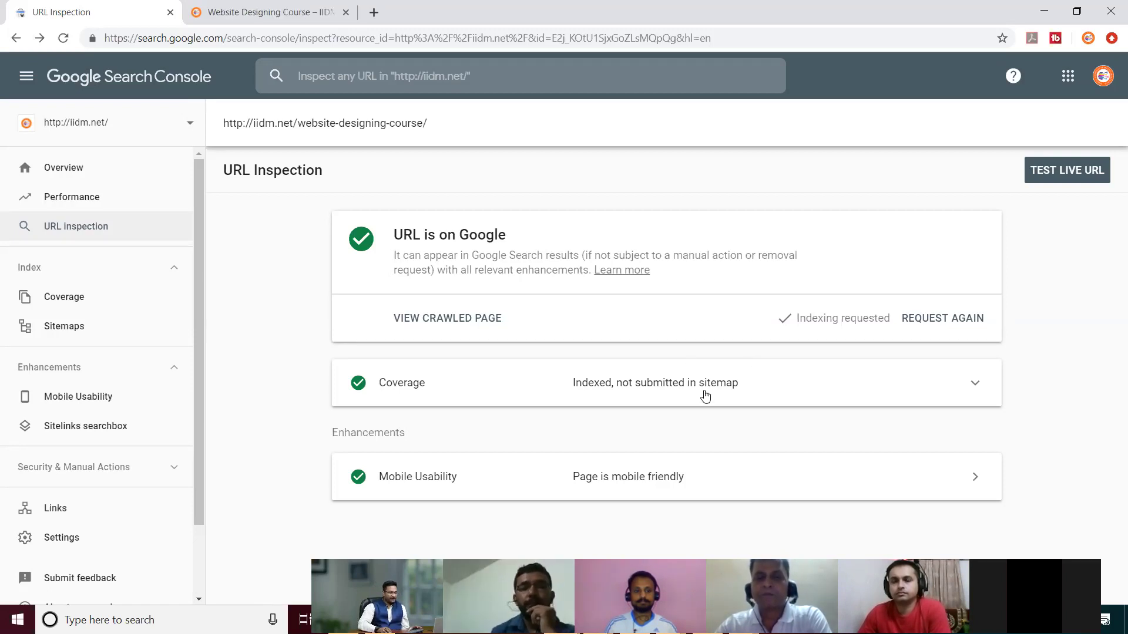
Review the inspected page's Coverage details on discovery, crawl and indexing, and collapse them again
{"action": "left_click", "coordinate": [982, 386]}
{"action": "scroll", "coordinate": [1034, 350], "scroll_direction": "down", "scroll_amount": 3}
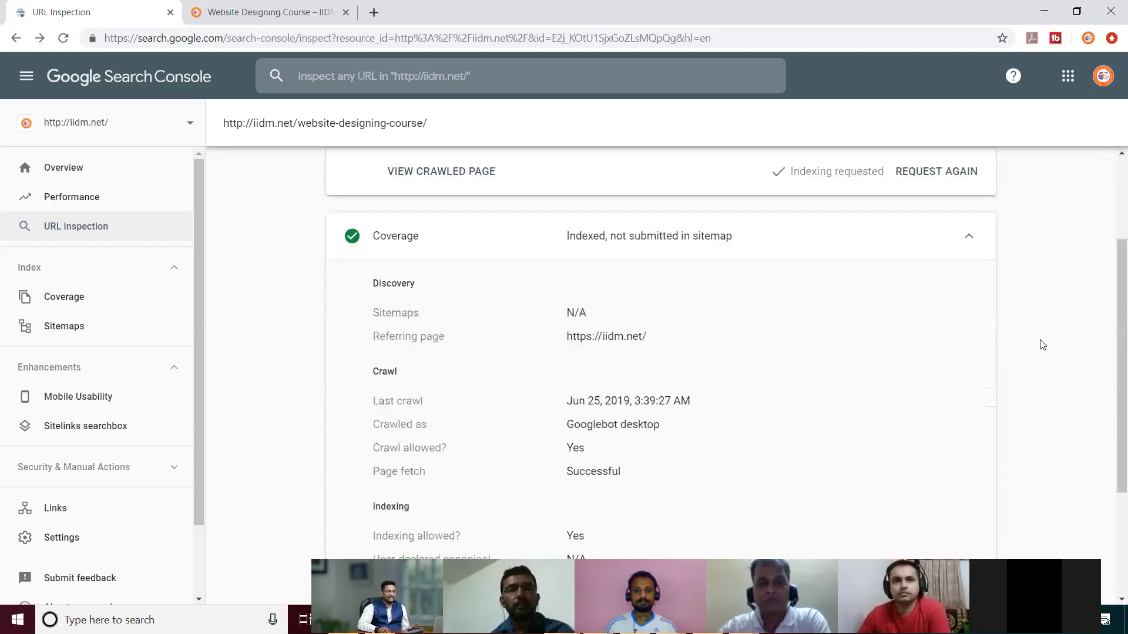
{"action": "left_click", "coordinate": [972, 237]}
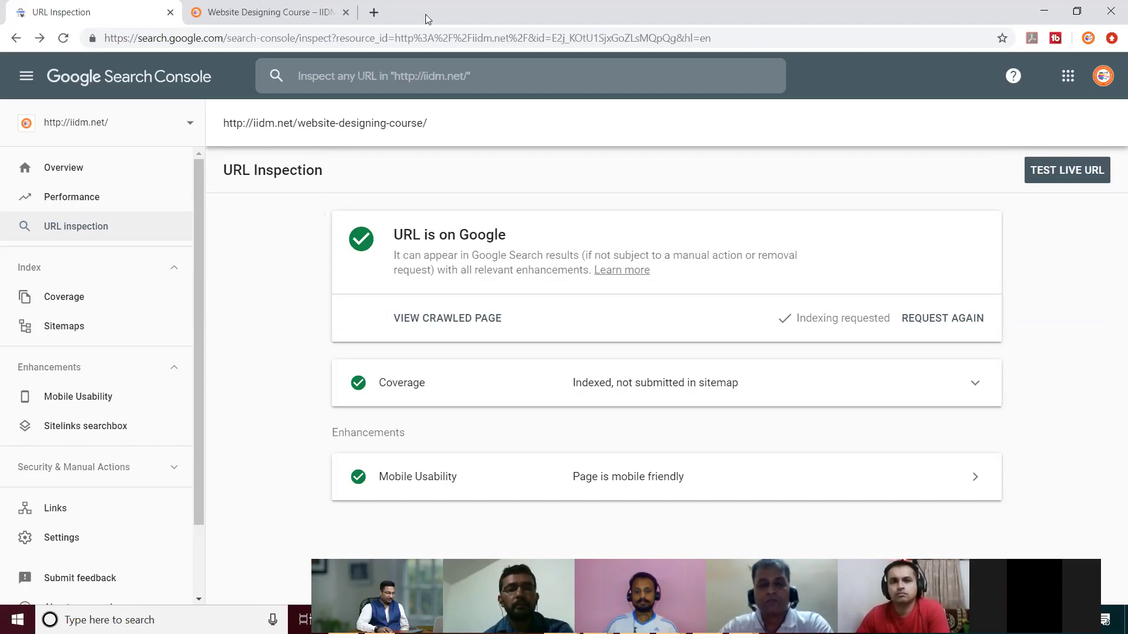
Open google.com in a new browser tab and search for amazon
{"action": "key", "text": "ctrl+t"}
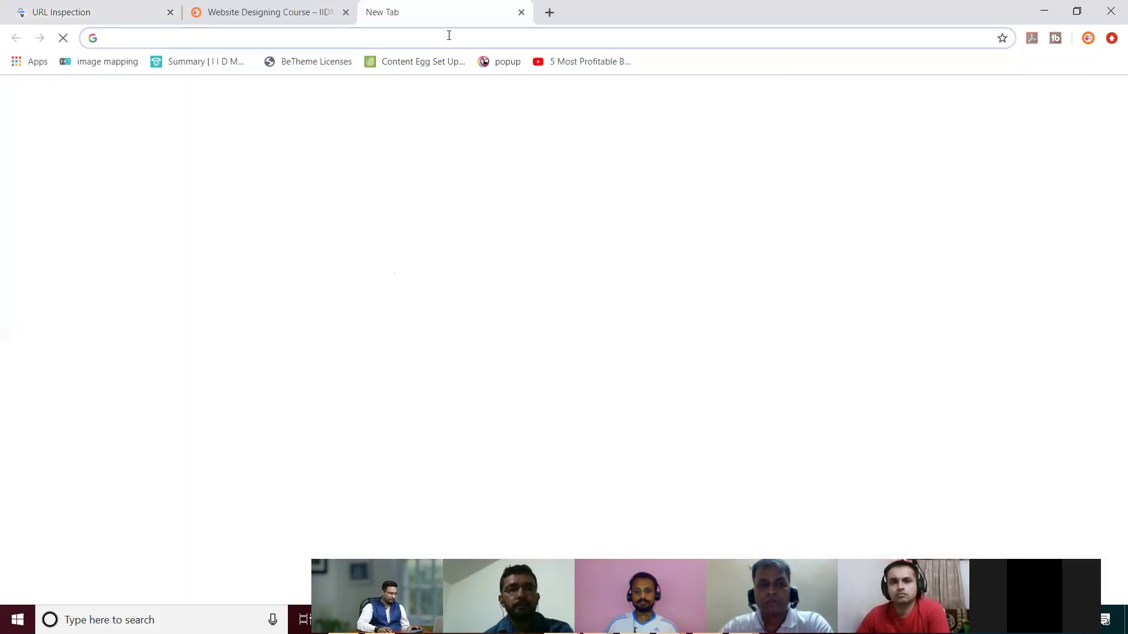
{"action": "type", "text": "google.com"}
{"action": "key", "text": "Return"}
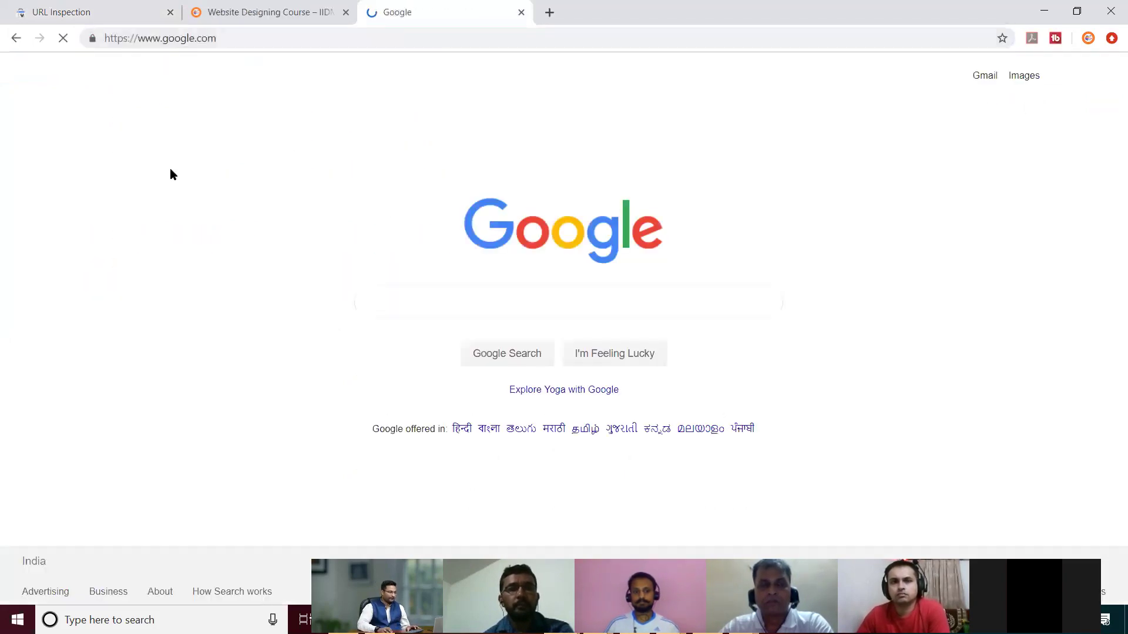
{"action": "type", "text": "amazxo"}
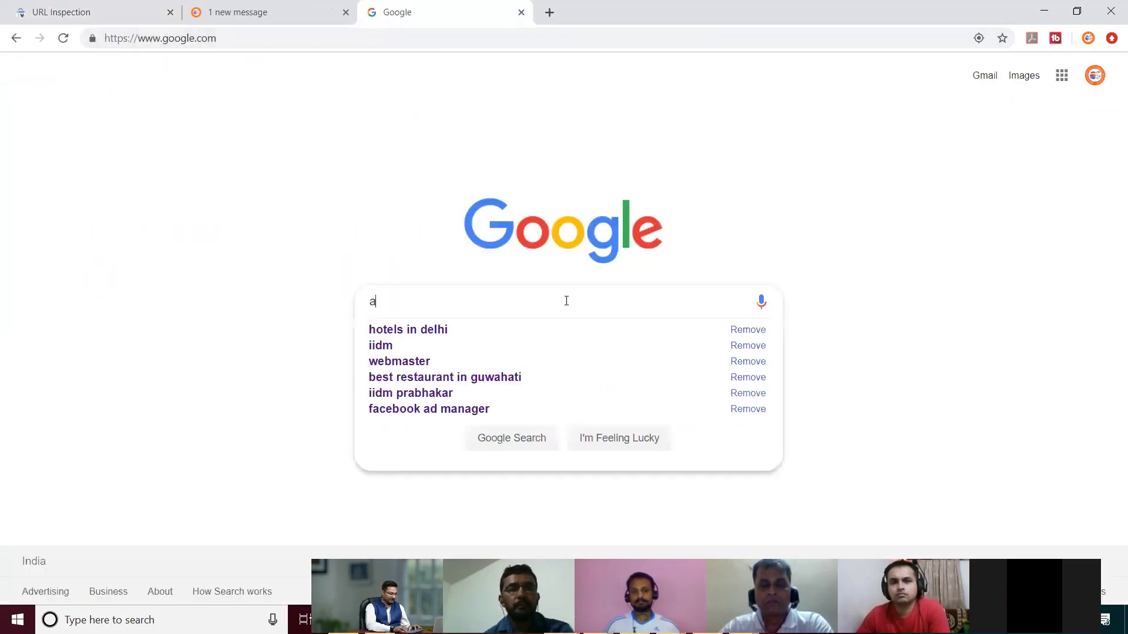
{"action": "key", "text": "BackSpace"}
{"action": "key", "text": "BackSpace"}
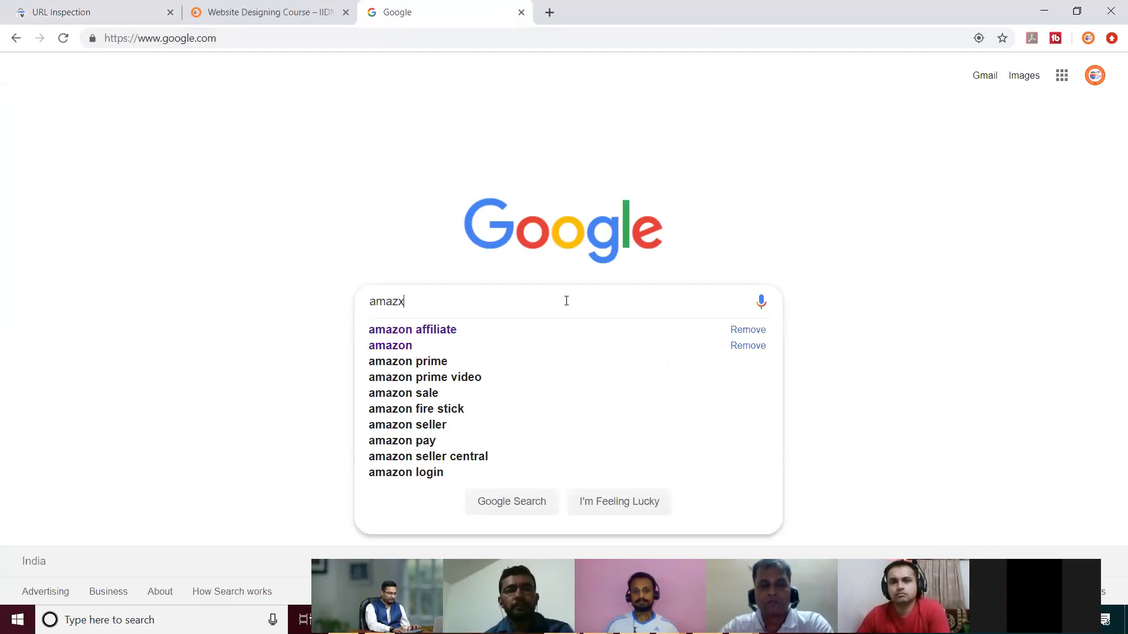
{"action": "type", "text": "on"}
{"action": "key", "text": "Return"}
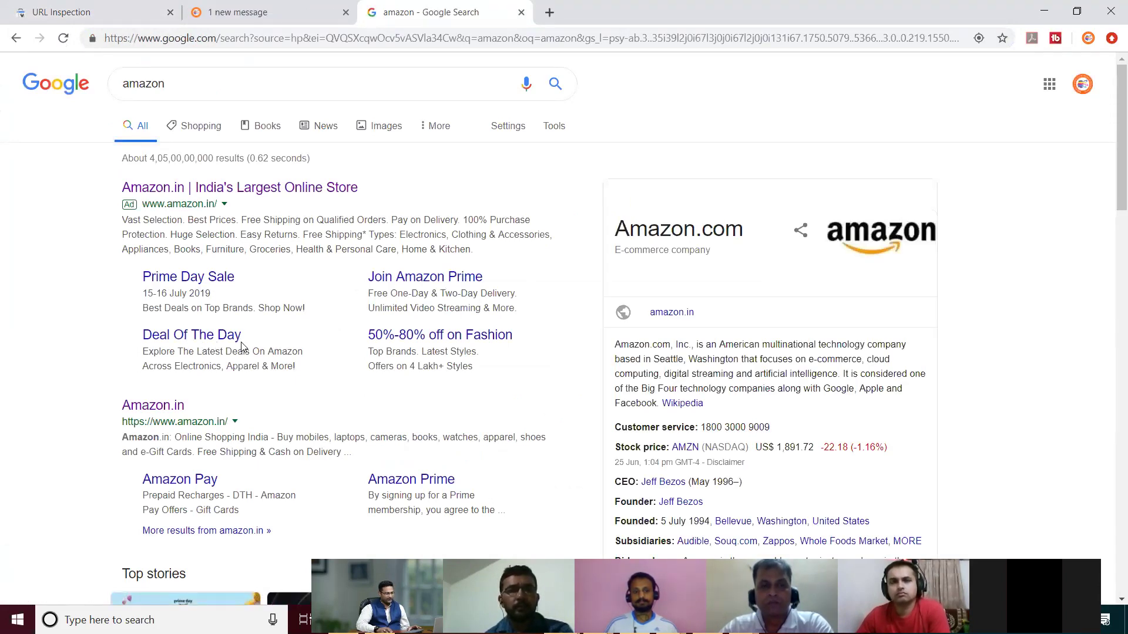
Examine the organic Amazon.in search result and highlight its Amazon Pay and Amazon Prime sitelinks
{"action": "scroll", "coordinate": [215, 298], "scroll_direction": "down", "scroll_amount": 4}
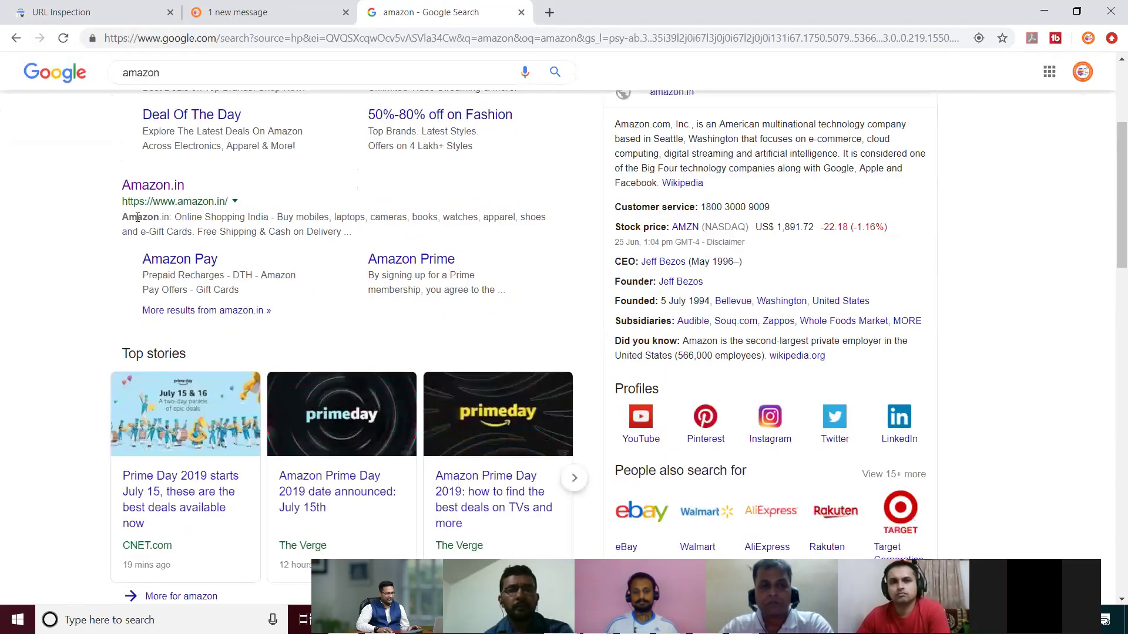
{"action": "left_click_drag", "start_coordinate": [116, 189], "coordinate": [555, 299]}
{"action": "left_click", "coordinate": [555, 299]}
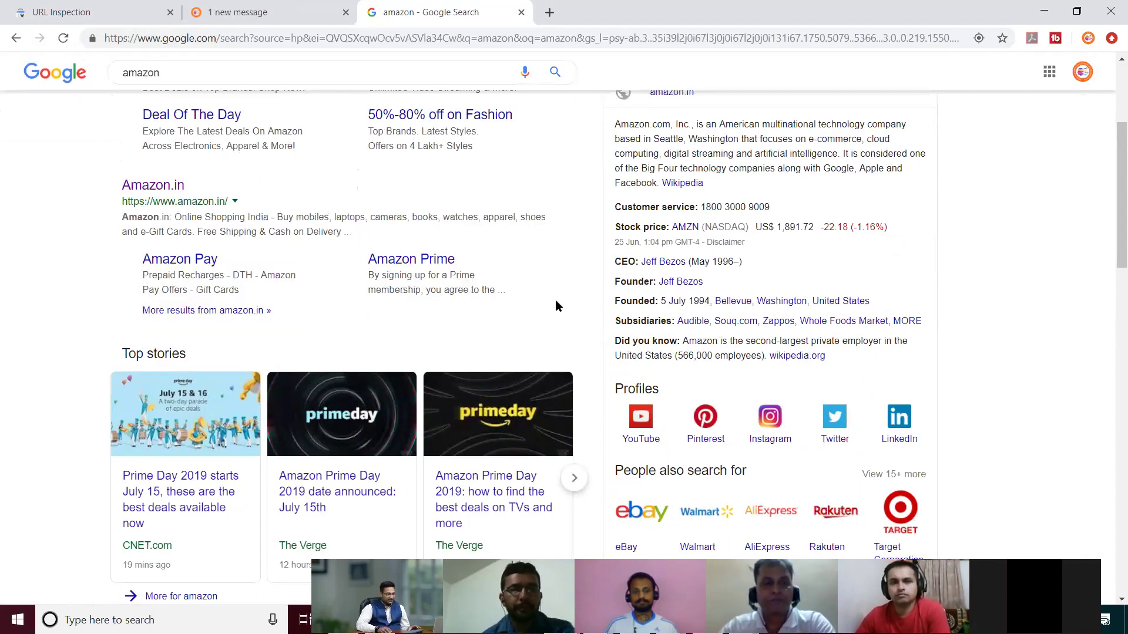
{"action": "left_click_drag", "start_coordinate": [133, 262], "coordinate": [548, 288]}
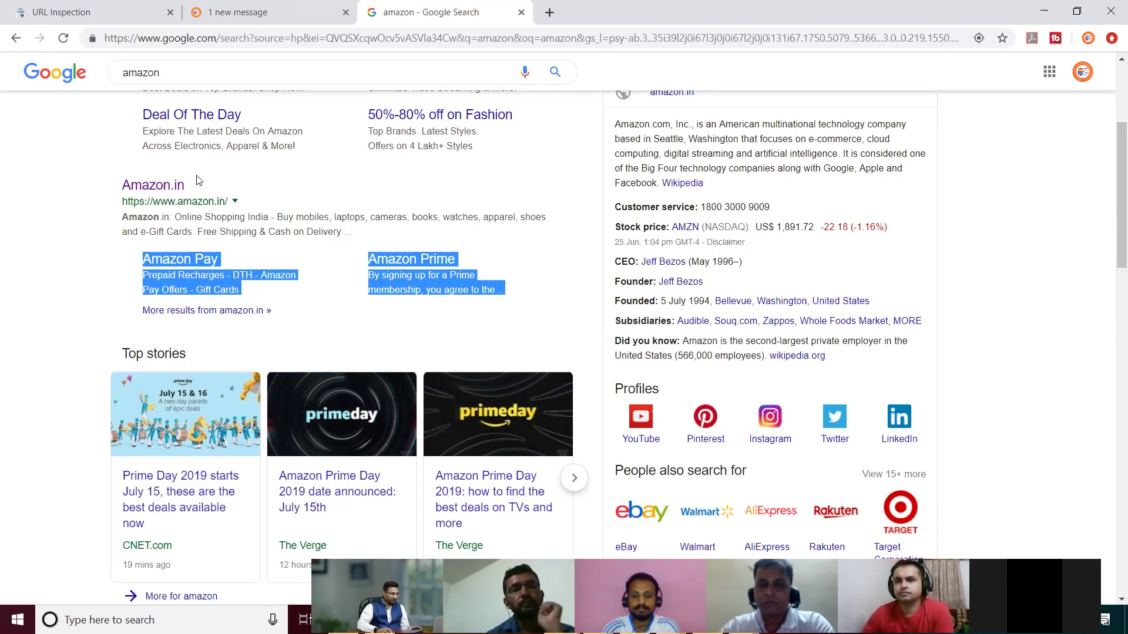
{"action": "left_click", "coordinate": [154, 185]}
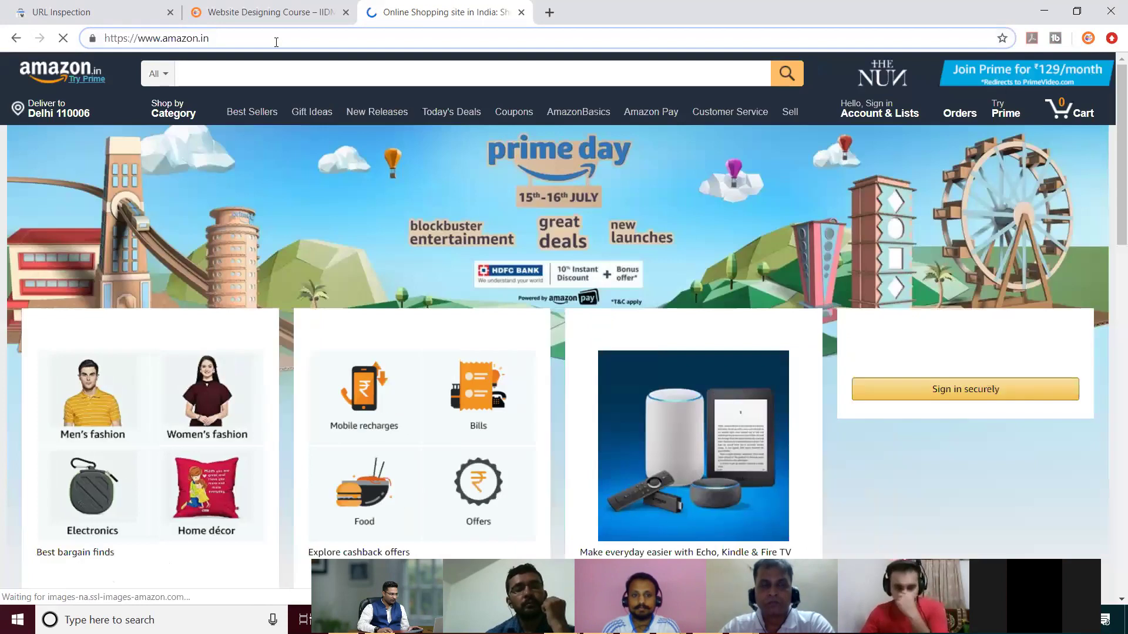
{"action": "left_click", "coordinate": [276, 42]}
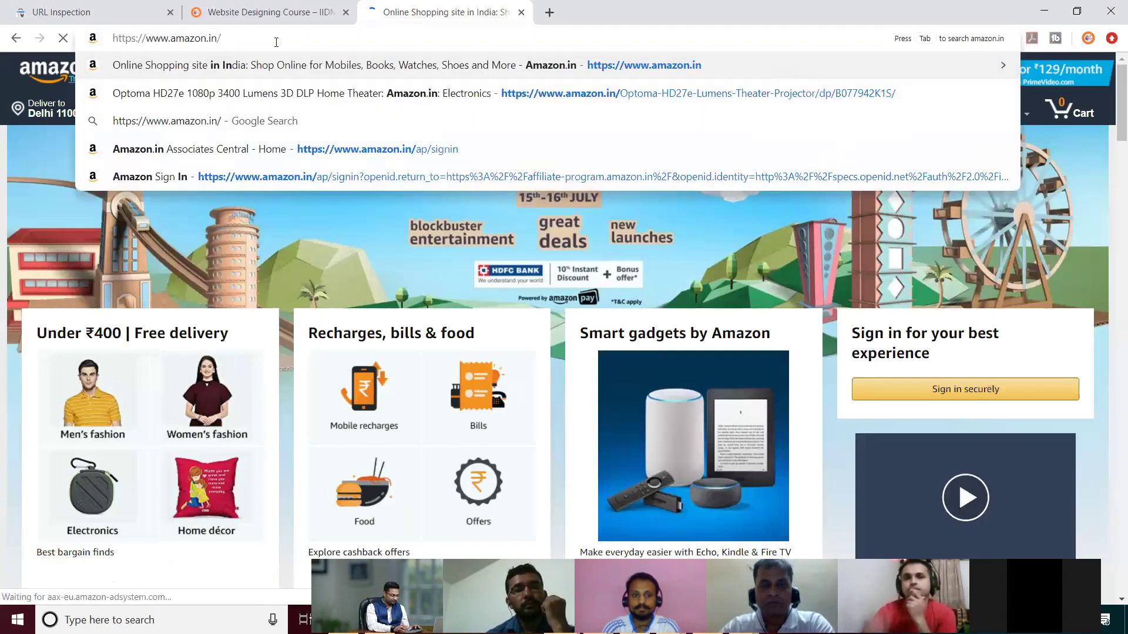
{"action": "type", "text": "site"}
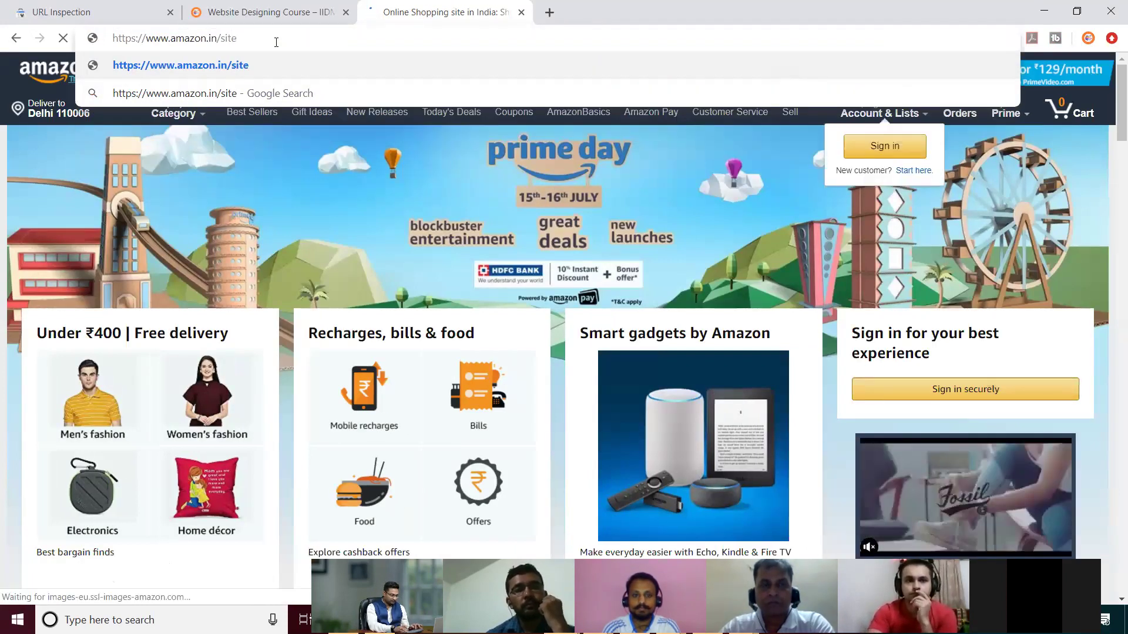
{"action": "type", "text": "map.xml"}
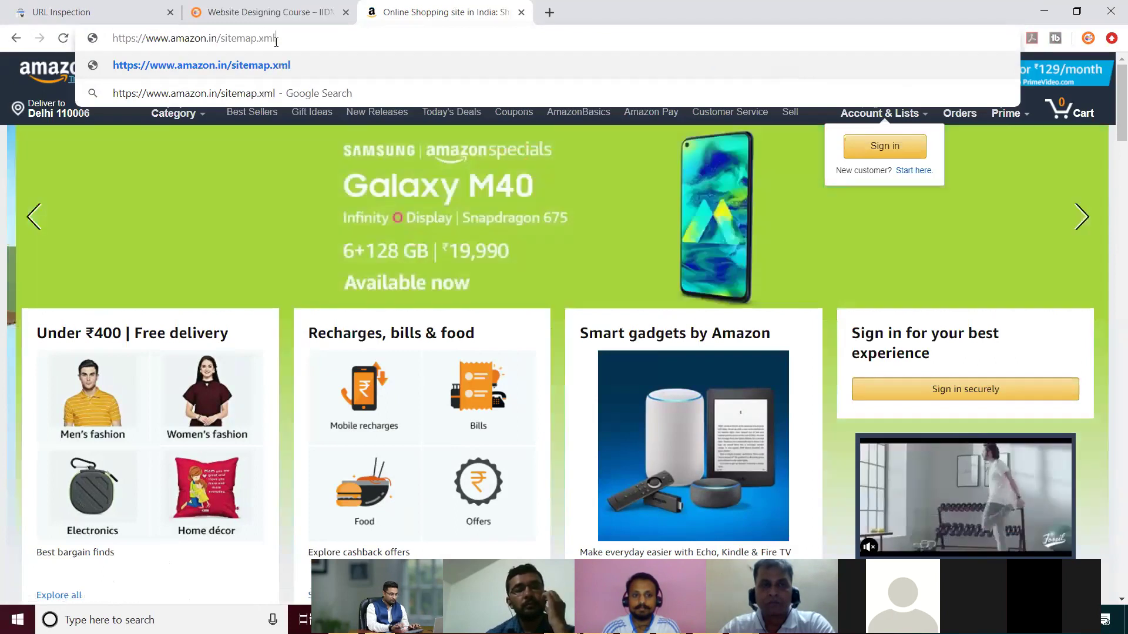
{"action": "key", "text": "Return"}
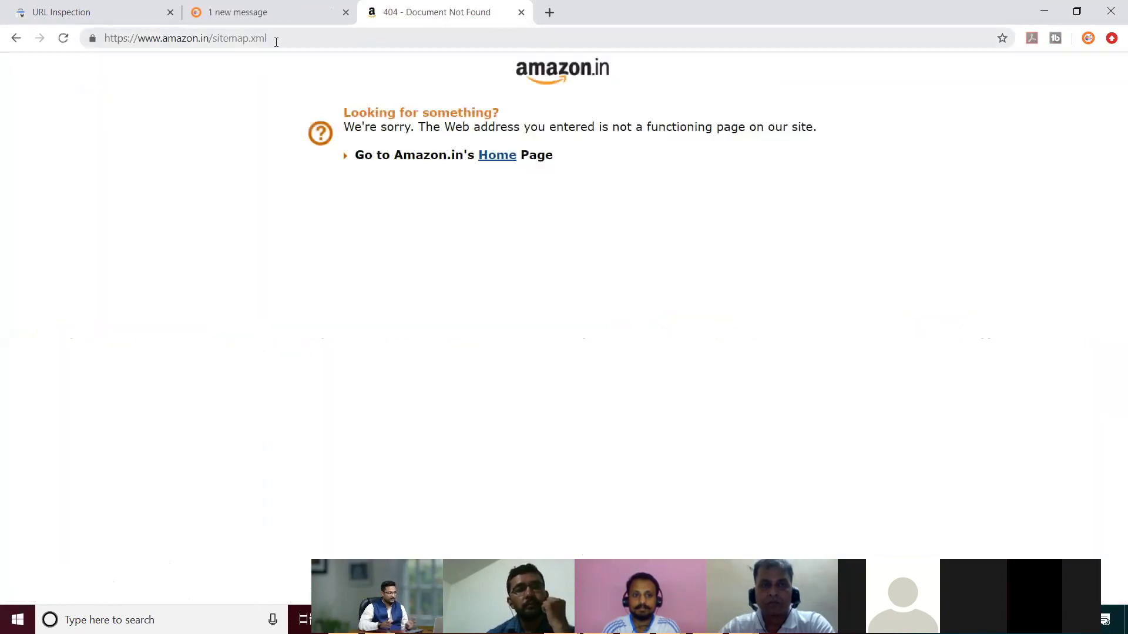
{"action": "left_click", "coordinate": [16, 37]}
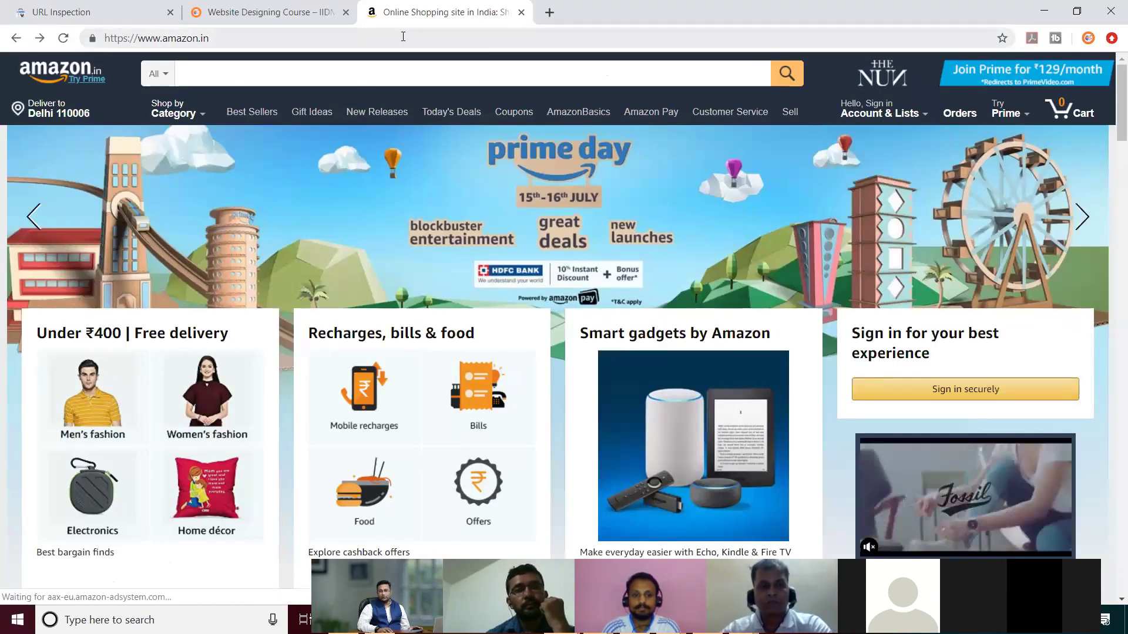
{"action": "left_click", "coordinate": [16, 39]}
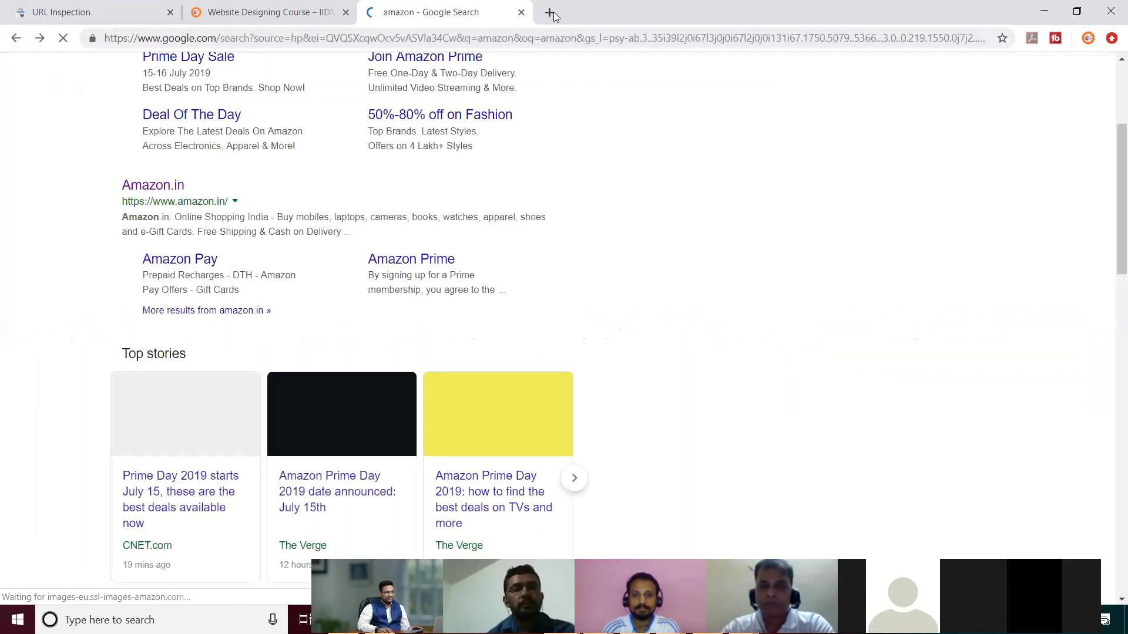
Replace the Amazon tab with a new one, search for sitemap generator and open the website URL entry on XML-Sitemaps.com
{"action": "left_click", "coordinate": [549, 13]}
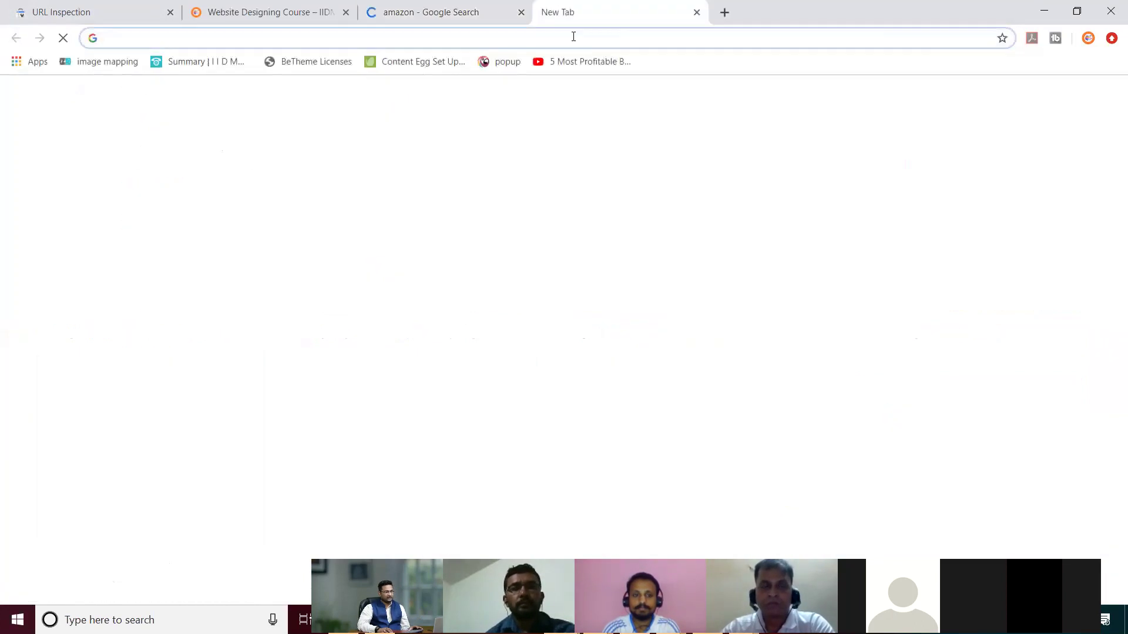
{"action": "left_click", "coordinate": [521, 13]}
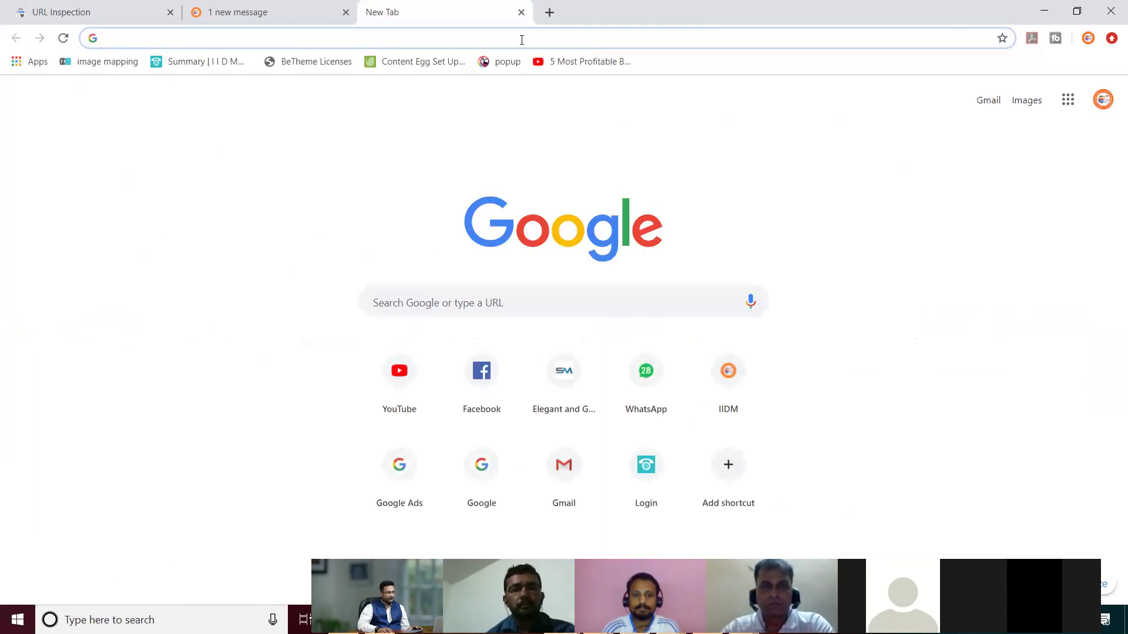
{"action": "type", "text": "sitemap gen"}
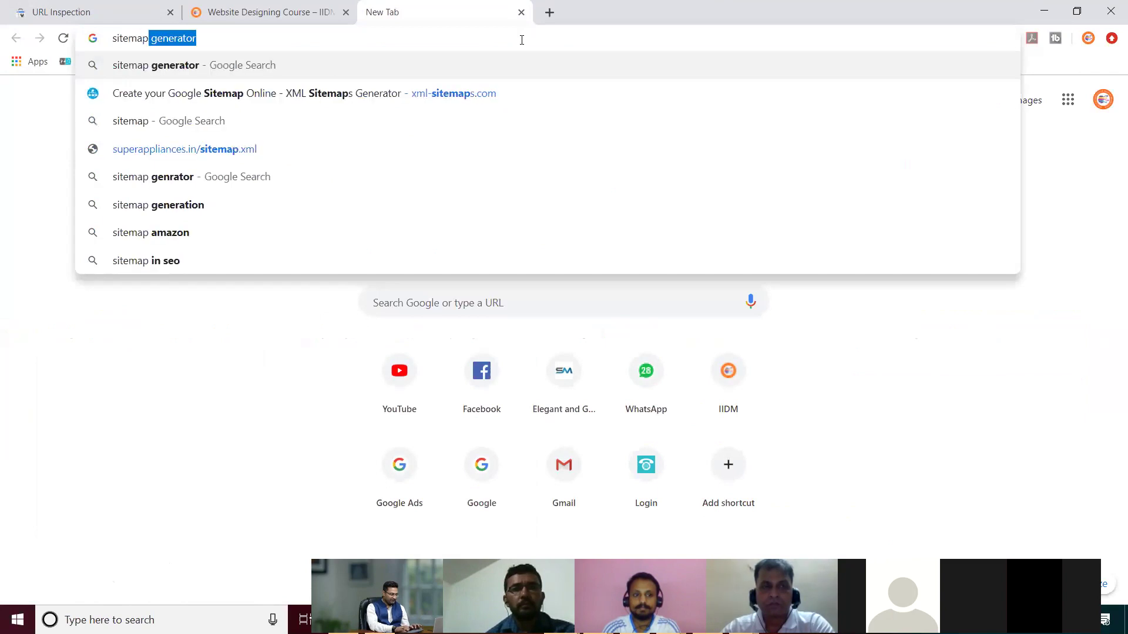
{"action": "type", "text": "erator"}
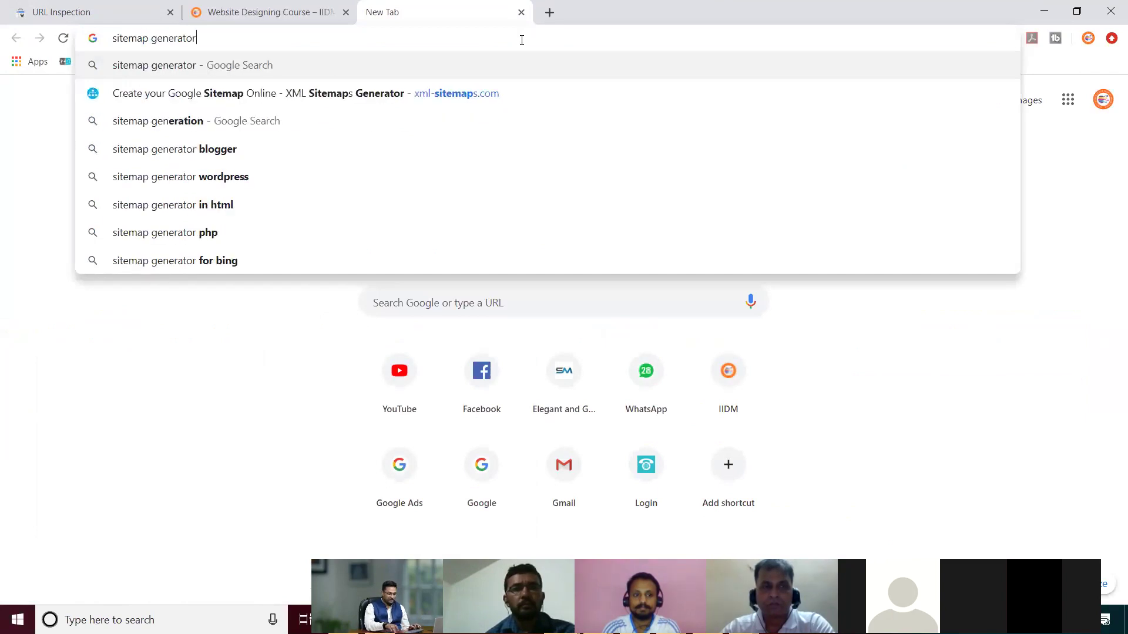
{"action": "key", "text": "Return"}
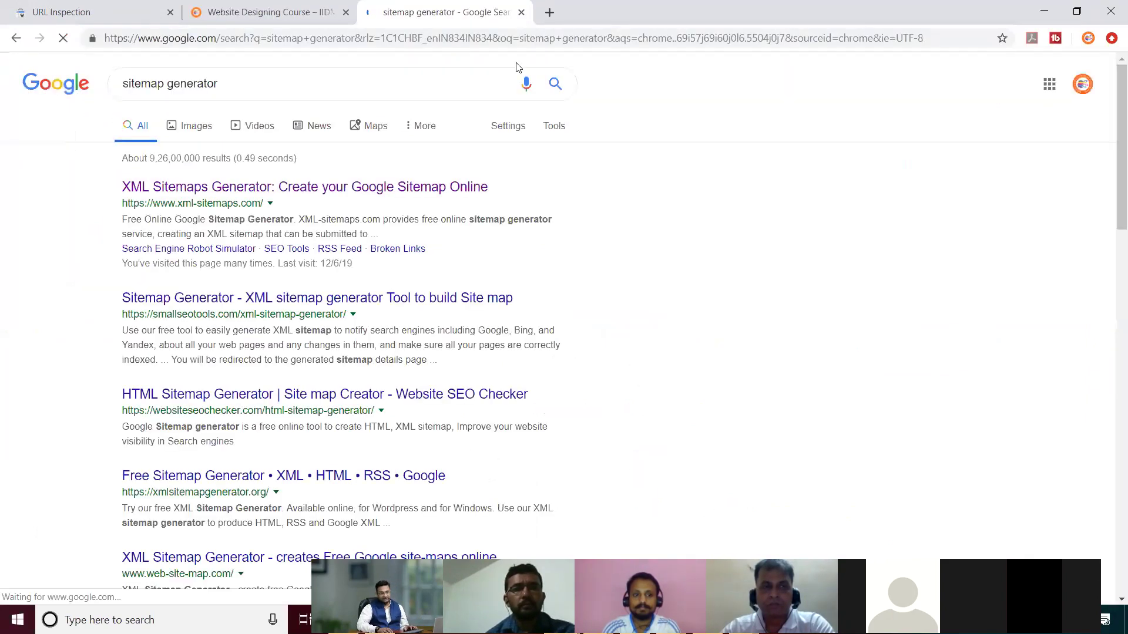
{"action": "left_click", "coordinate": [299, 188]}
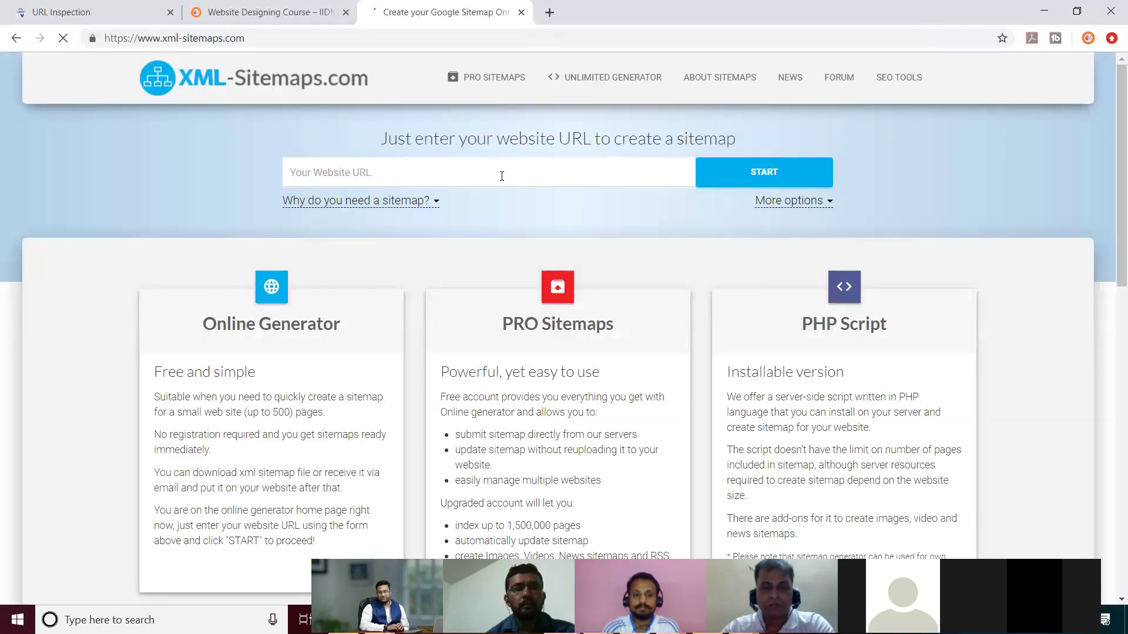
{"action": "left_click", "coordinate": [501, 176]}
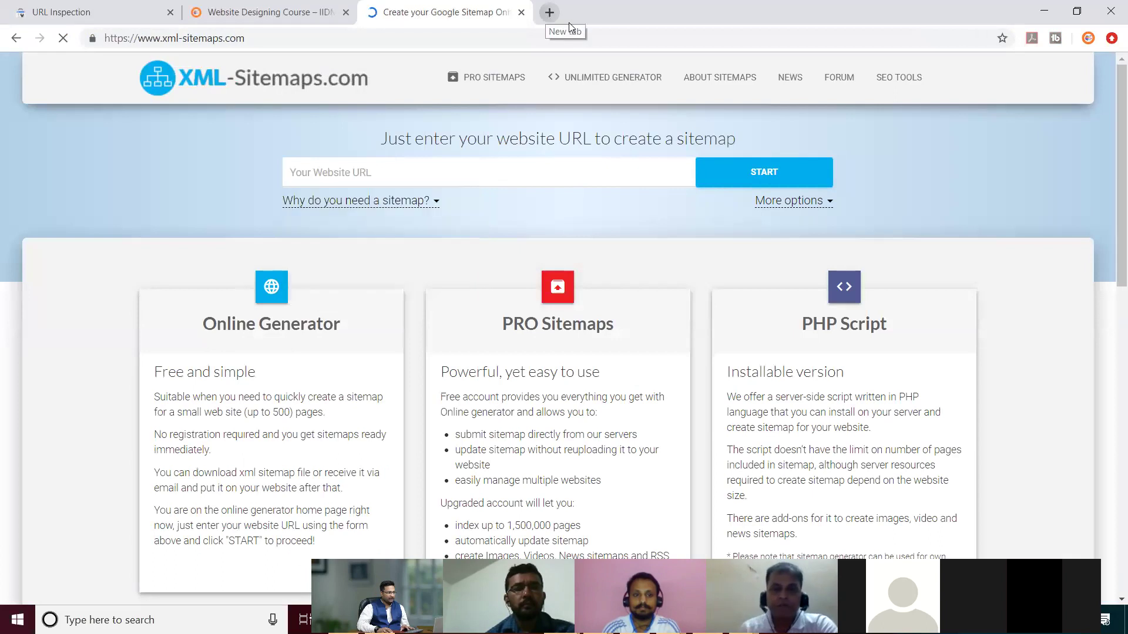
Open strimaya.com in a new browser tab and copy its address
{"action": "left_click", "coordinate": [568, 22]}
{"action": "type", "text": "s"}
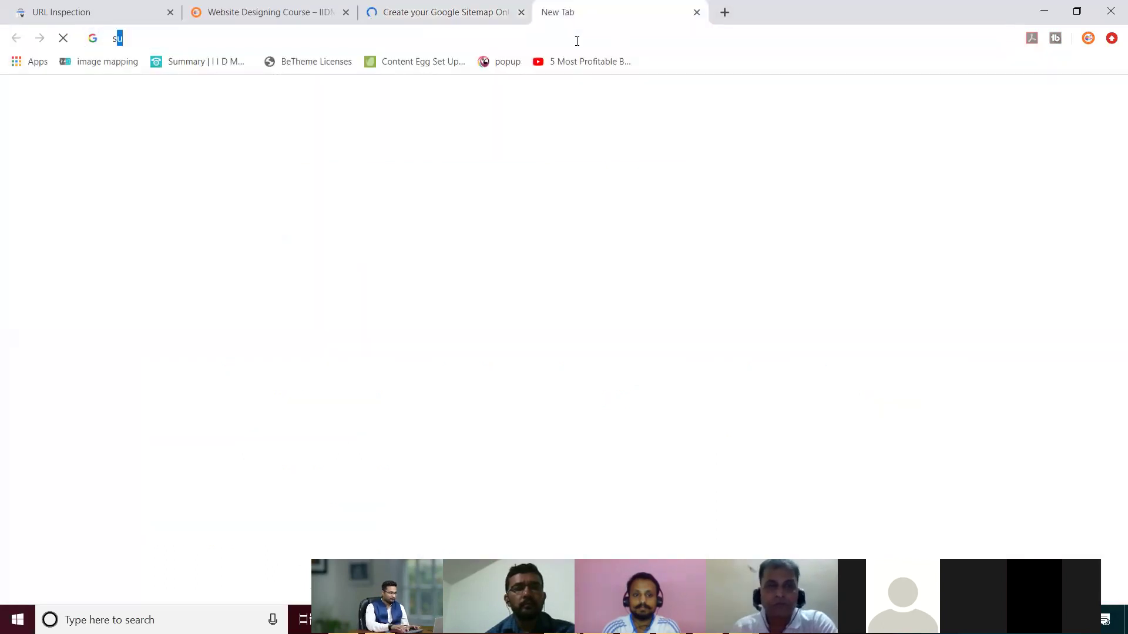
{"action": "type", "text": "trimaya.com"}
{"action": "key", "text": "Return"}
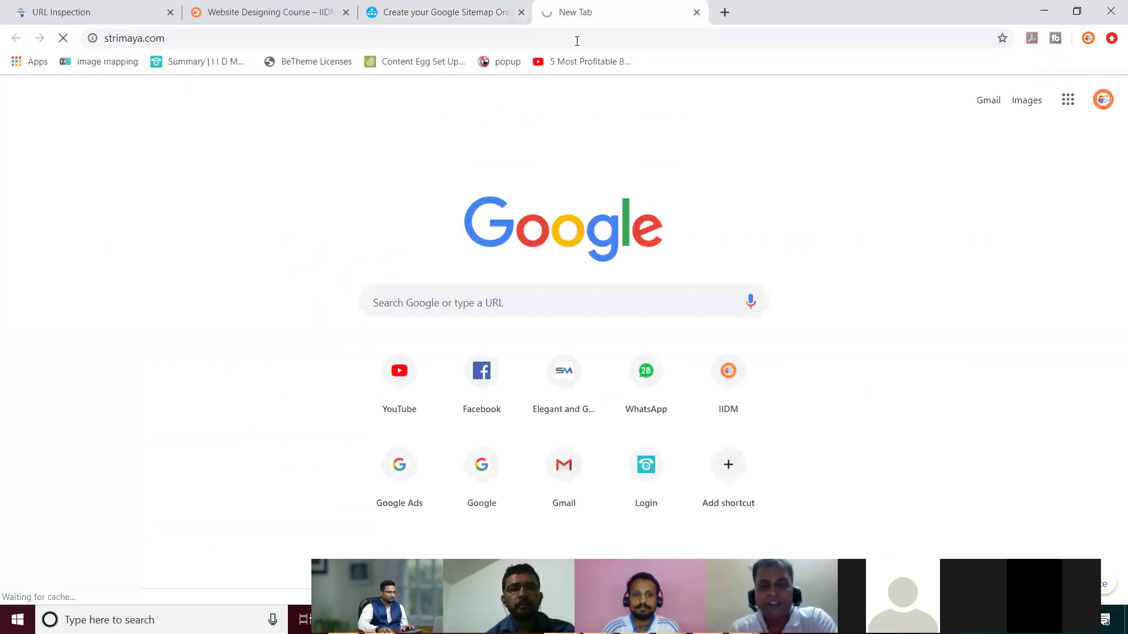
{"action": "left_click", "coordinate": [576, 41]}
{"action": "key", "text": "ctrl+c"}
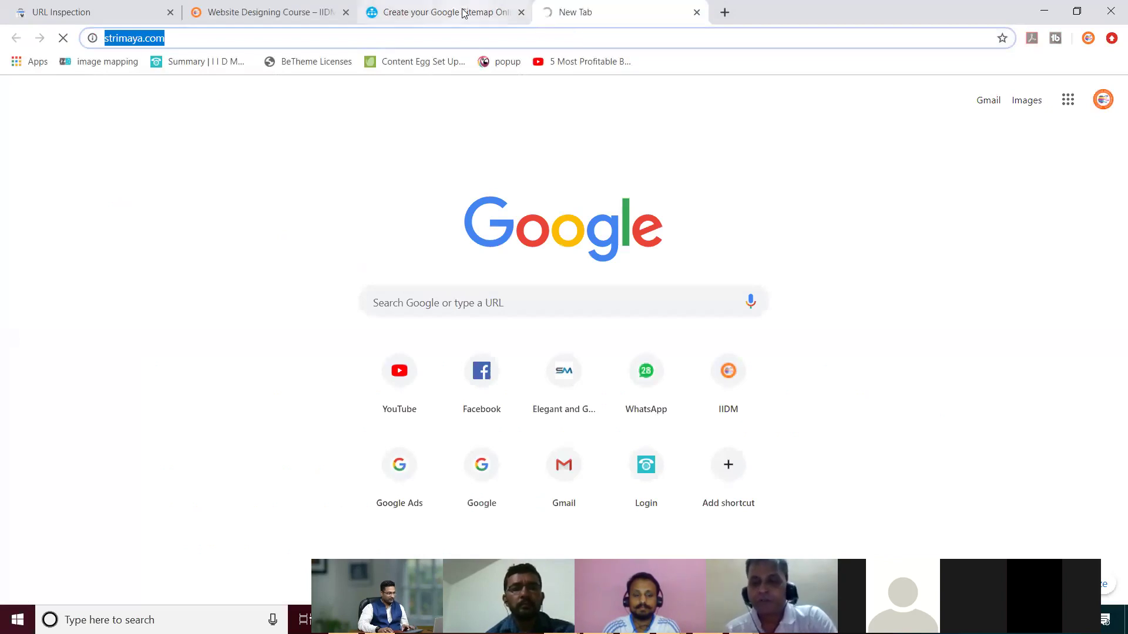
Enter the copied strimaya.com address as the website URL on XML-Sitemaps.com and start generating the sitemap
{"action": "left_click", "coordinate": [470, 12]}
{"action": "key", "text": "ctrl+a"}
{"action": "key", "text": "ctrl+v"}
{"action": "left_click", "coordinate": [748, 177]}
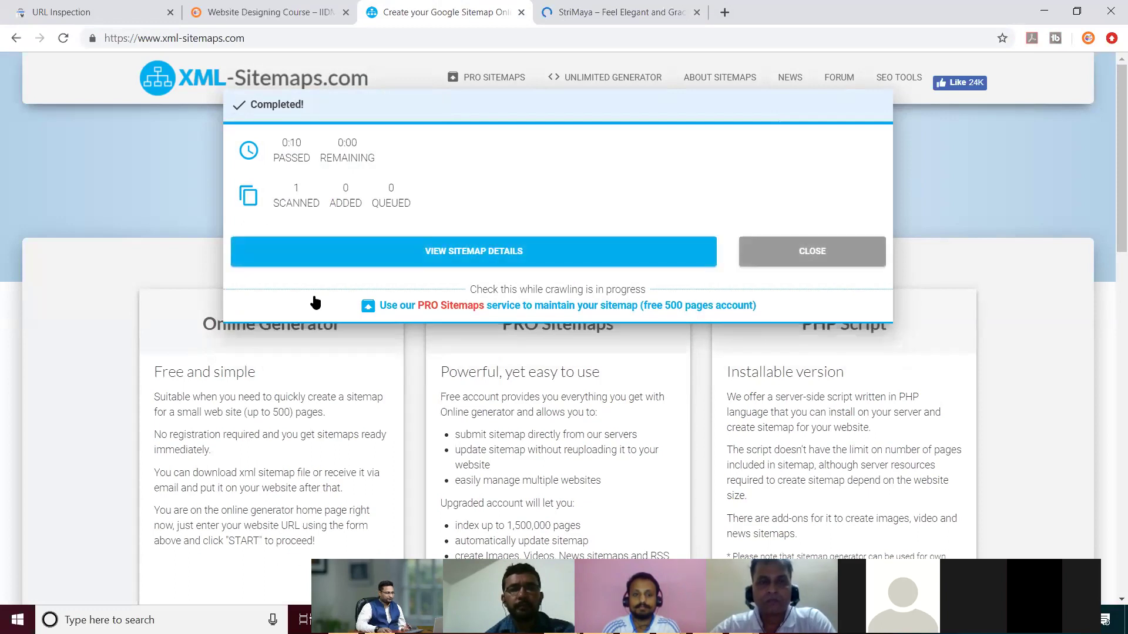
Open the strimaya.com sitemap details, view the XML sitemap and highlight its generated code
{"action": "left_click", "coordinate": [446, 250]}
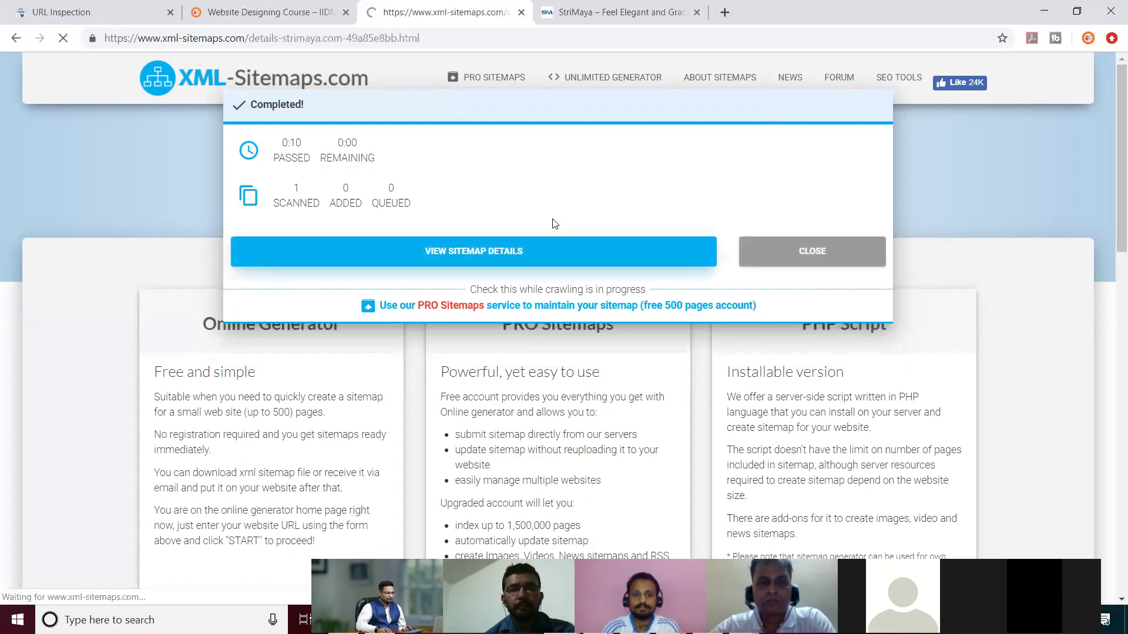
{"action": "scroll", "coordinate": [247, 293], "scroll_direction": "down", "scroll_amount": 8}
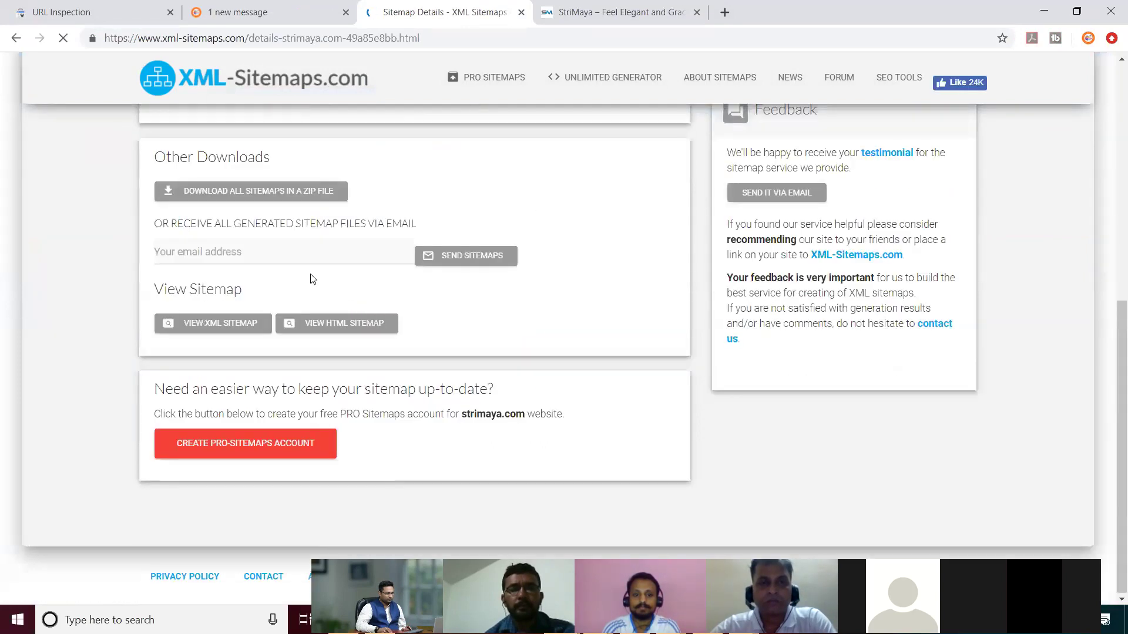
{"action": "left_click", "coordinate": [224, 332]}
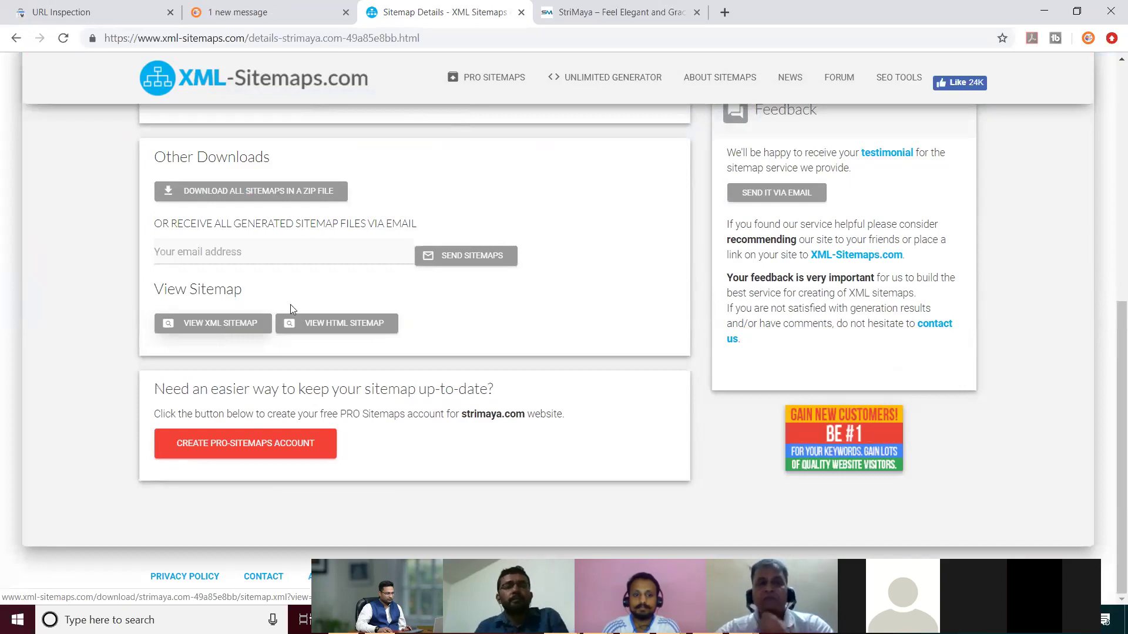
{"action": "left_click", "coordinate": [230, 323]}
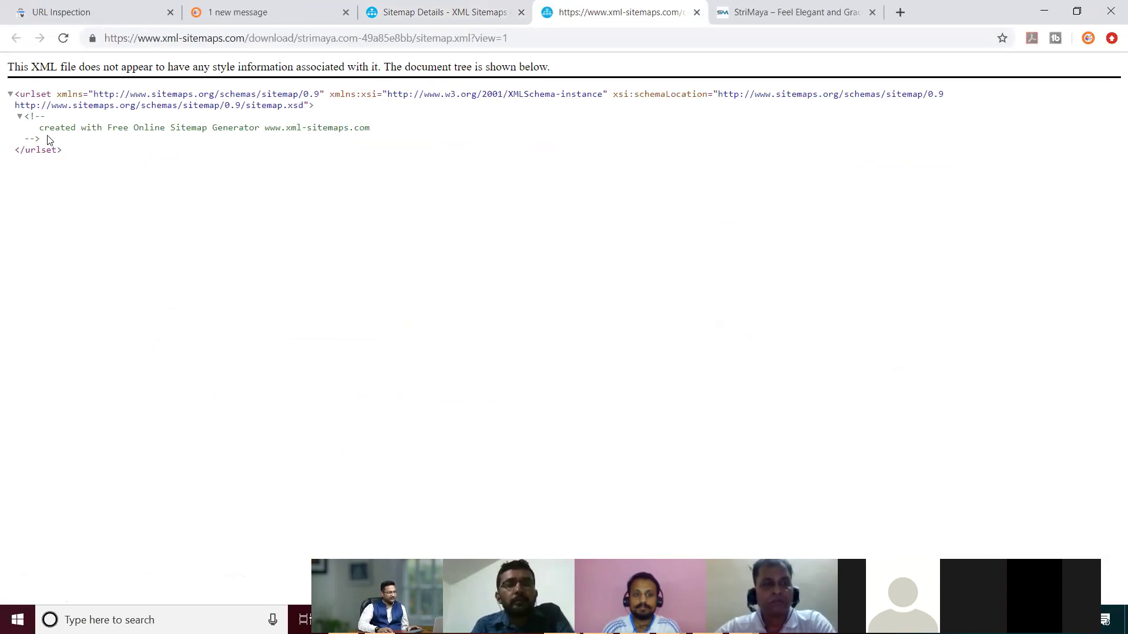
{"action": "left_click_drag", "start_coordinate": [32, 133], "coordinate": [5, 88]}
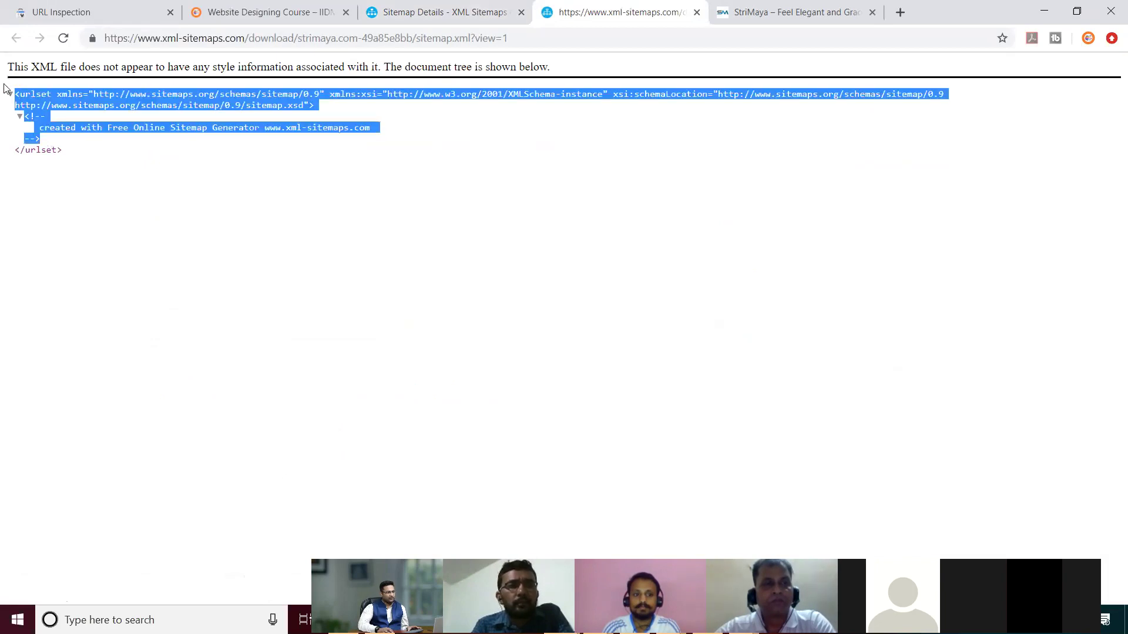
{"action": "left_click", "coordinate": [253, 169]}
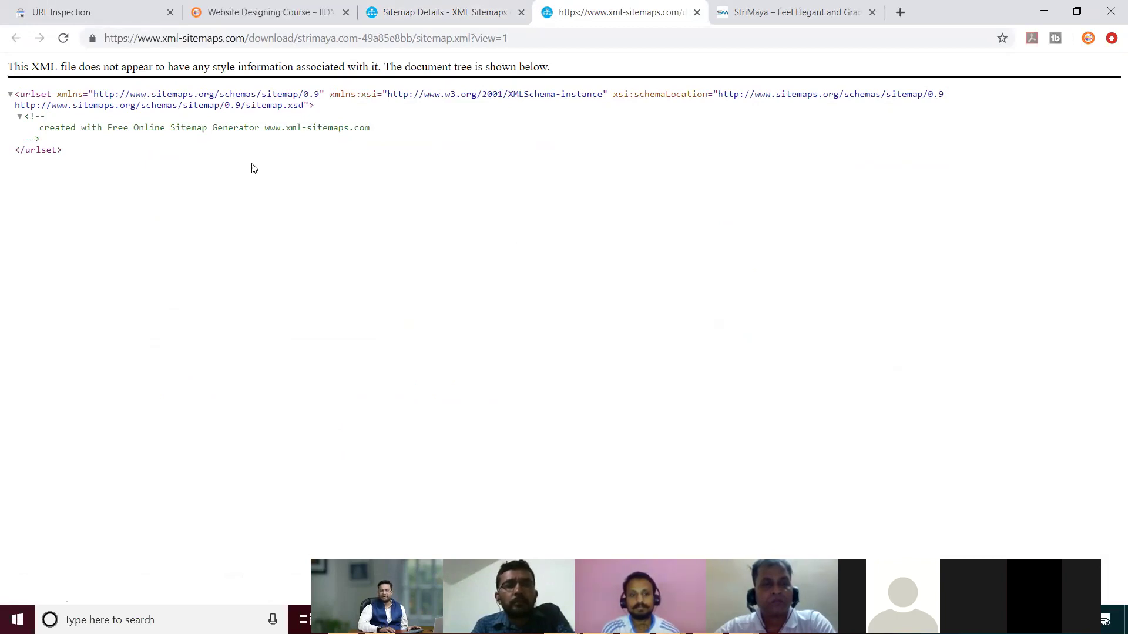
Check the StriMaya site, switch to the Website Designing Course page, shorten its address to iidm.net/ and copy it
{"action": "left_click", "coordinate": [762, 13]}
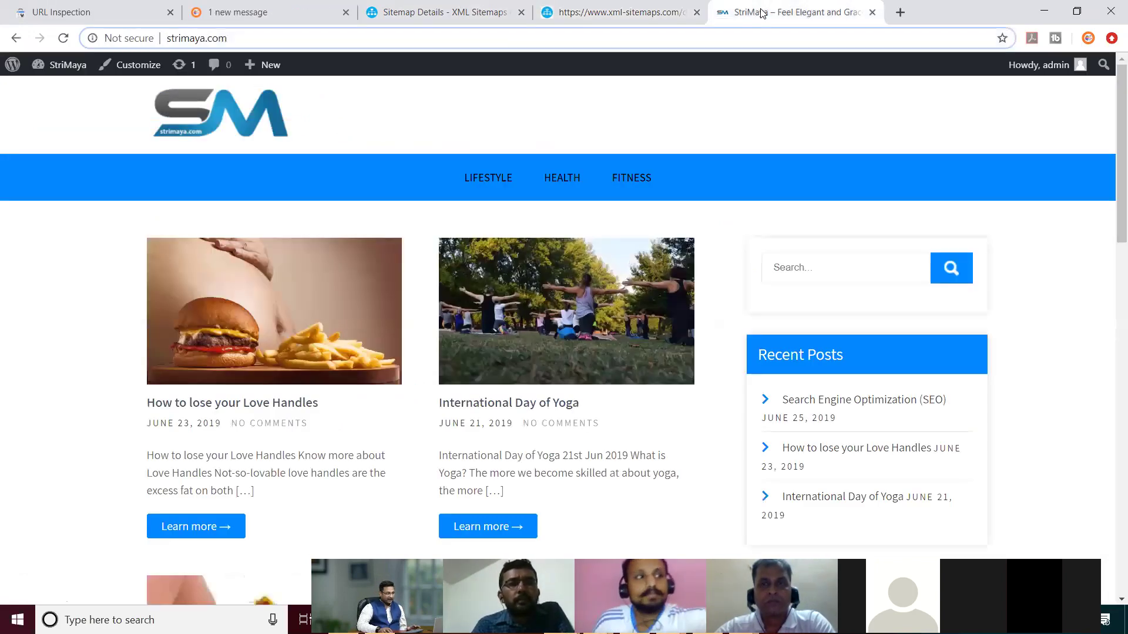
{"action": "left_click", "coordinate": [516, 40]}
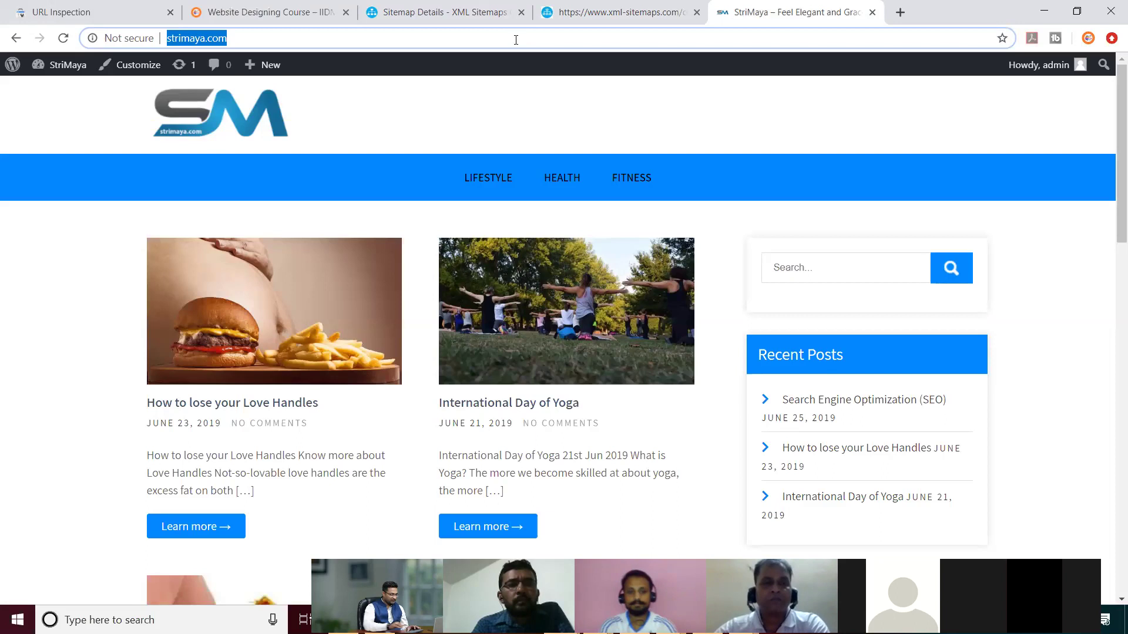
{"action": "left_click", "coordinate": [232, 14]}
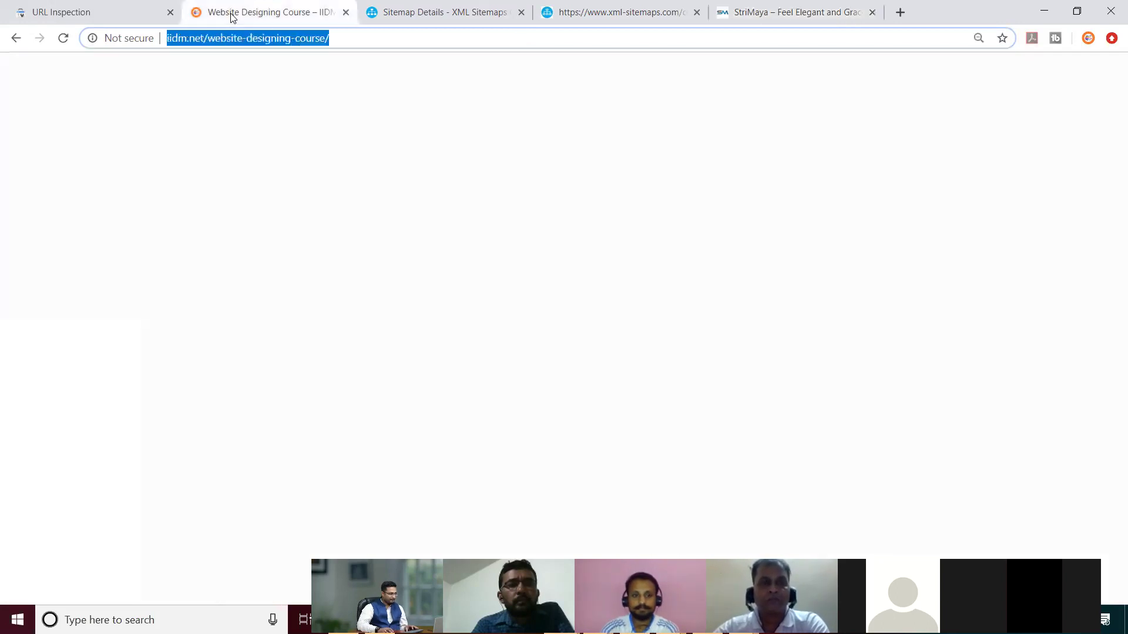
{"action": "left_click_drag", "start_coordinate": [210, 42], "coordinate": [492, 53]}
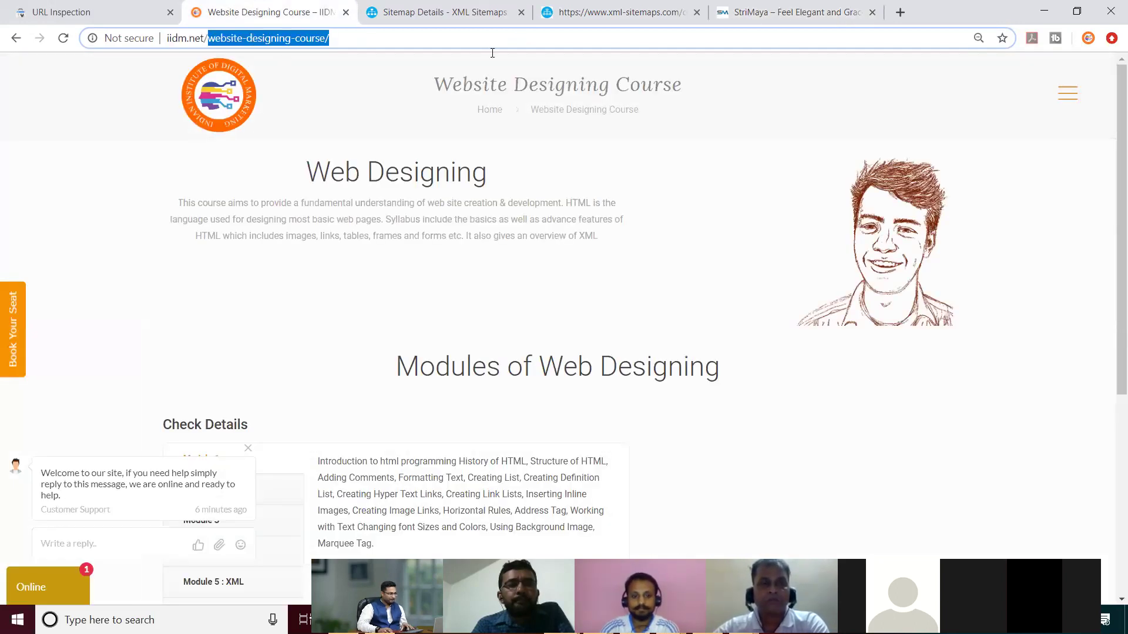
{"action": "key", "text": "BackSpace"}
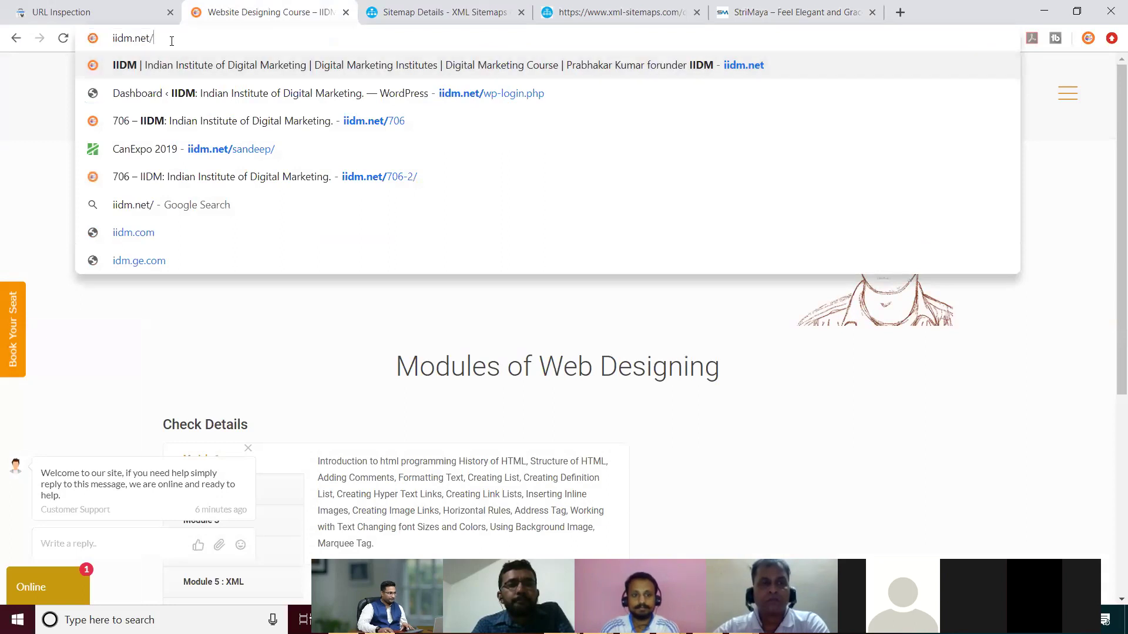
{"action": "left_click_drag", "start_coordinate": [175, 39], "coordinate": [50, 54]}
{"action": "key", "text": "ctrl+c"}
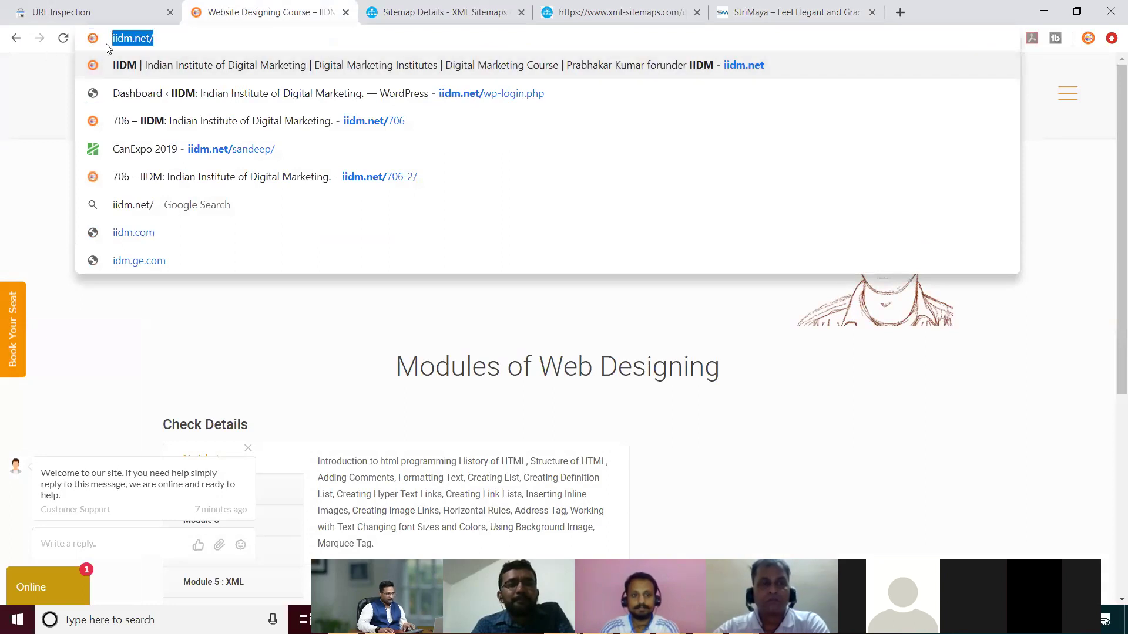
{"action": "left_click", "coordinate": [611, 13]}
{"action": "left_click", "coordinate": [464, 13]}
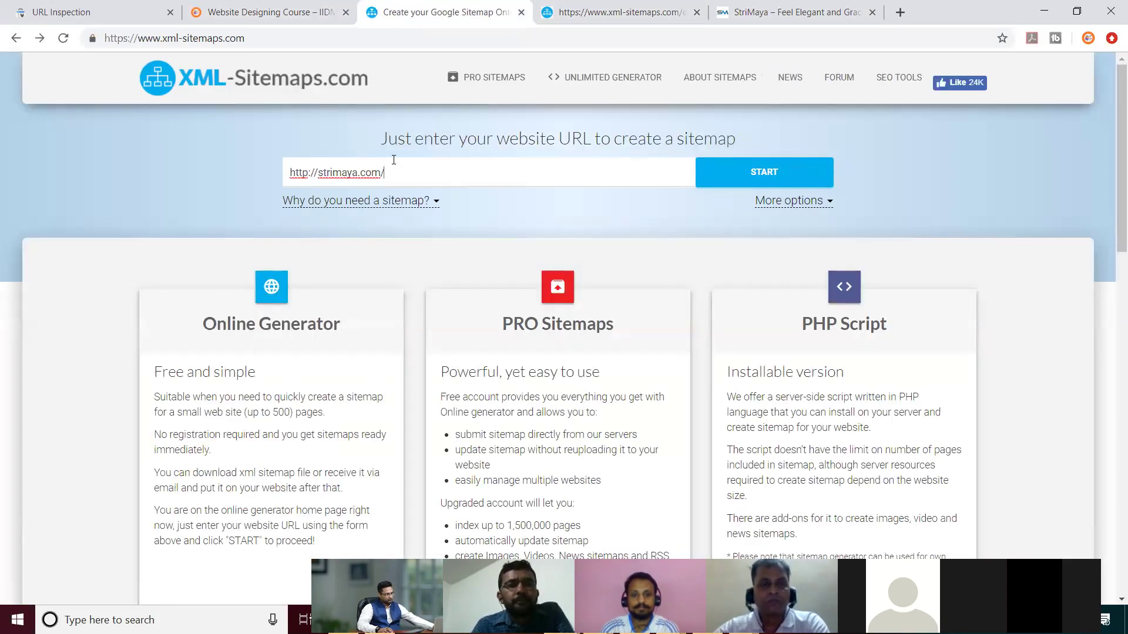
{"action": "left_click", "coordinate": [394, 164]}
{"action": "left_click_drag", "start_coordinate": [367, 179], "coordinate": [227, 174]}
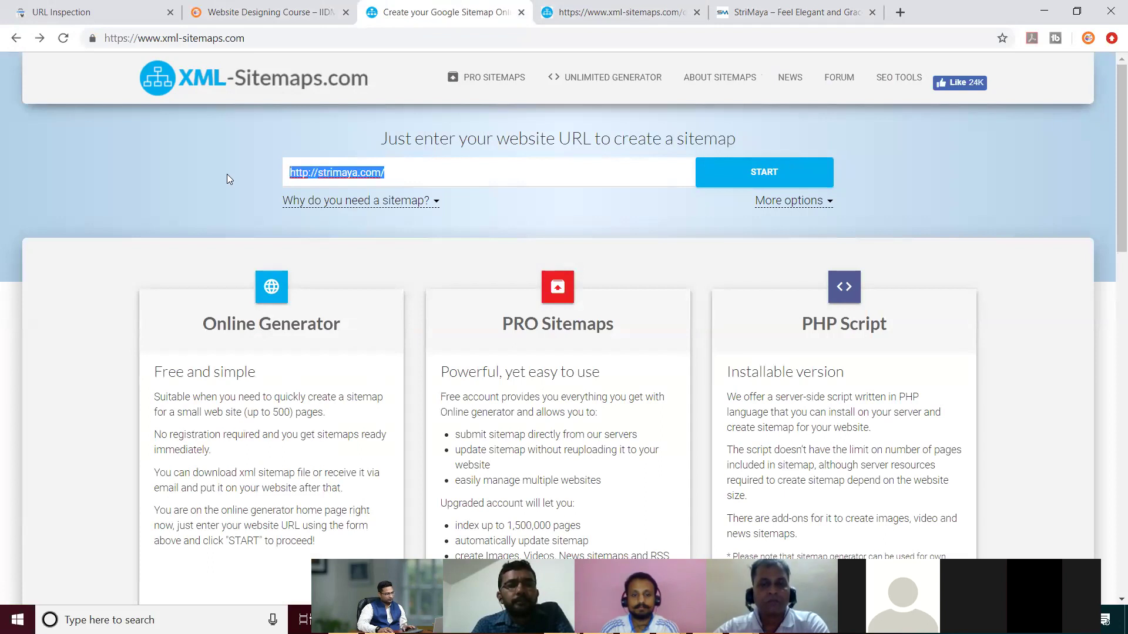
{"action": "key", "text": "ctrl+v"}
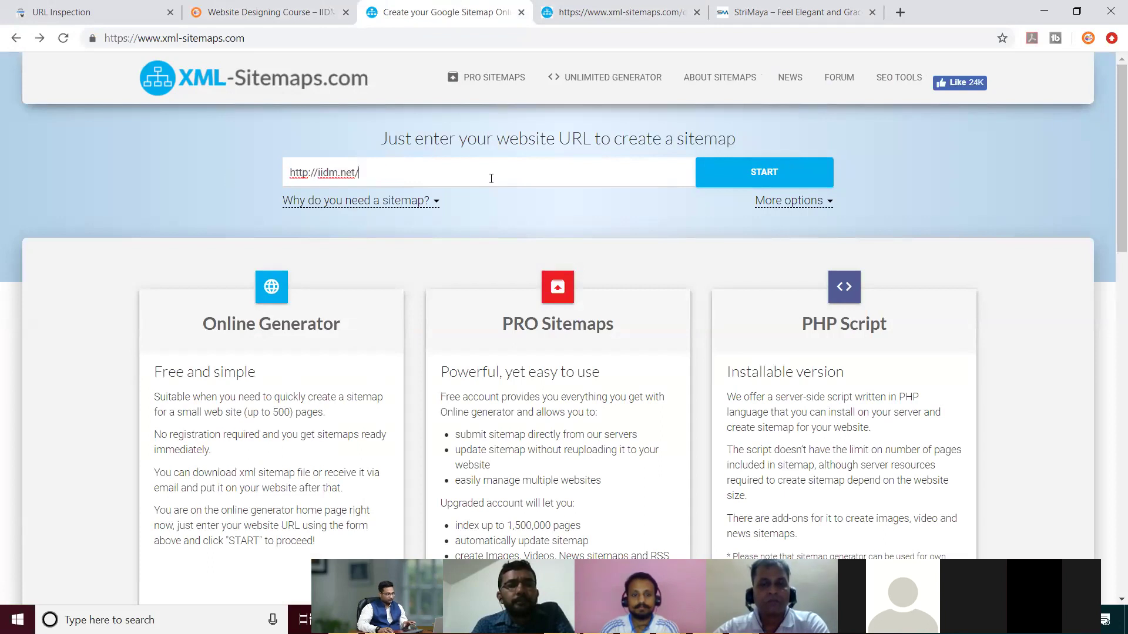
{"action": "left_click", "coordinate": [755, 184]}
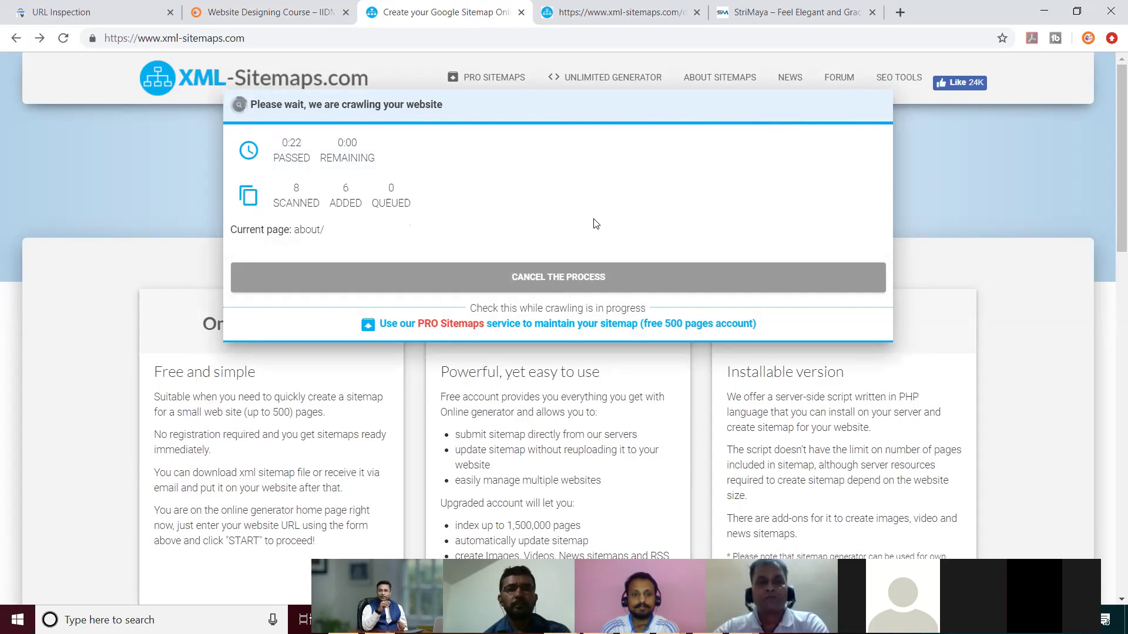
Open the iidm.net sitemap details and examine the URLs listed in the sitemap preview
{"action": "left_click", "coordinate": [538, 253]}
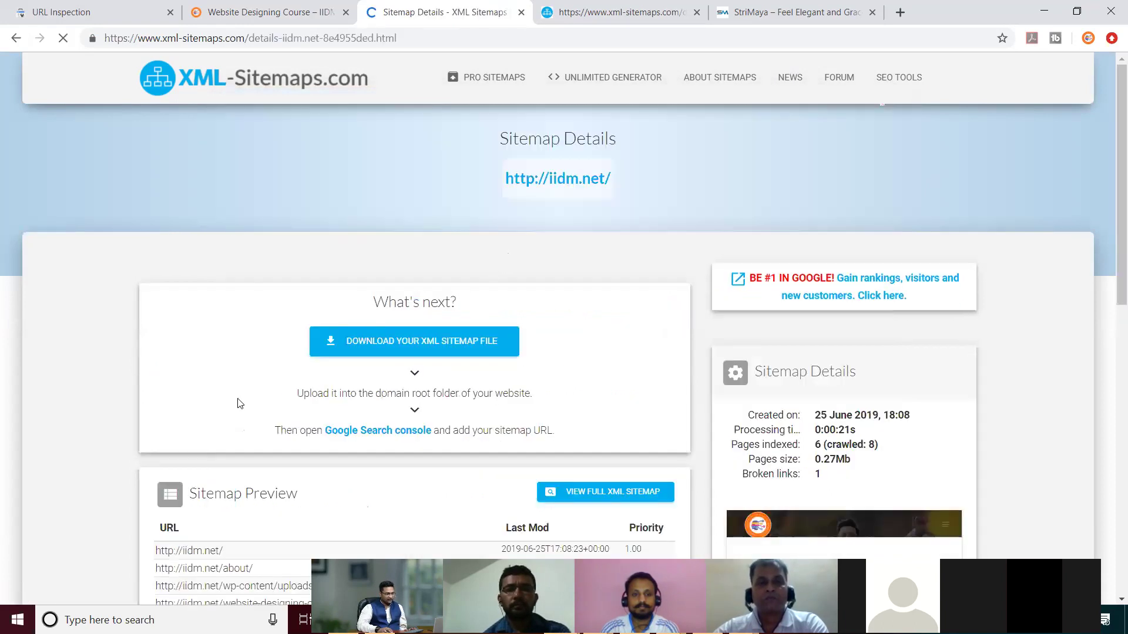
{"action": "scroll", "coordinate": [239, 397], "scroll_direction": "down", "scroll_amount": 5}
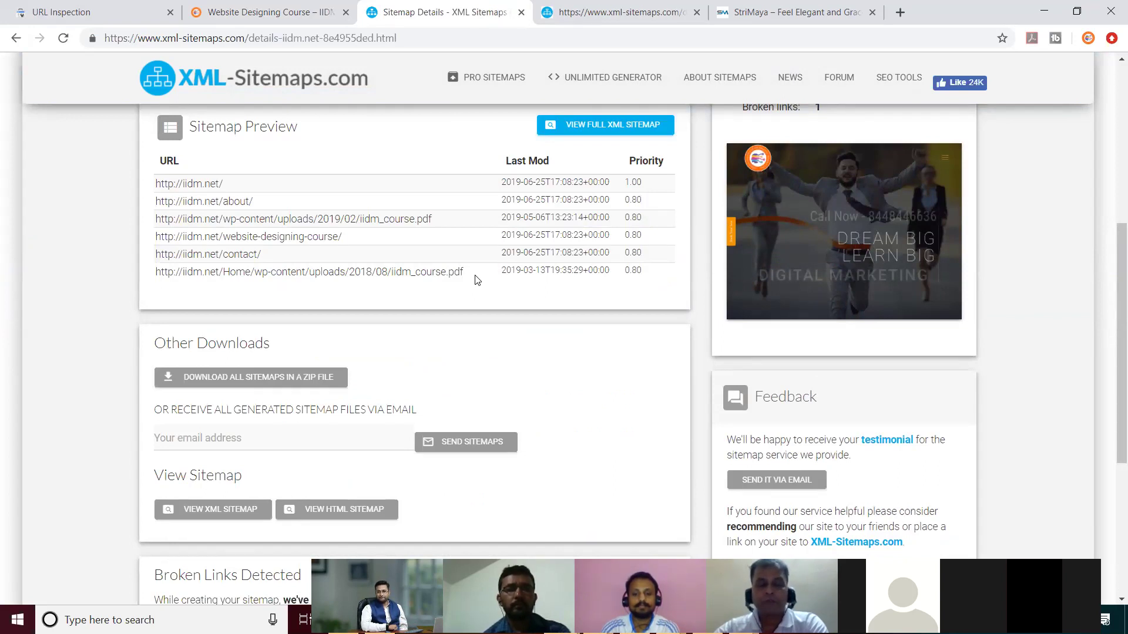
{"action": "left_click_drag", "start_coordinate": [477, 280], "coordinate": [147, 184]}
{"action": "left_click", "coordinate": [143, 193]}
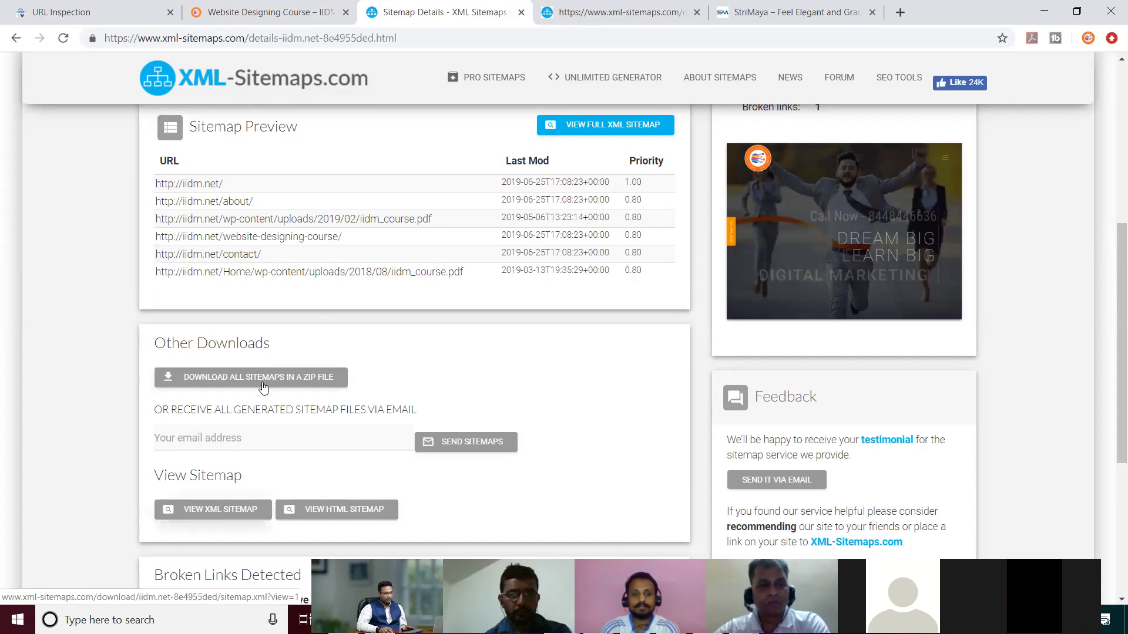
Download all iidm.net sitemaps as a ZIP file, show sitemaps.zip in its folder and open the archive
{"action": "left_click", "coordinate": [280, 450]}
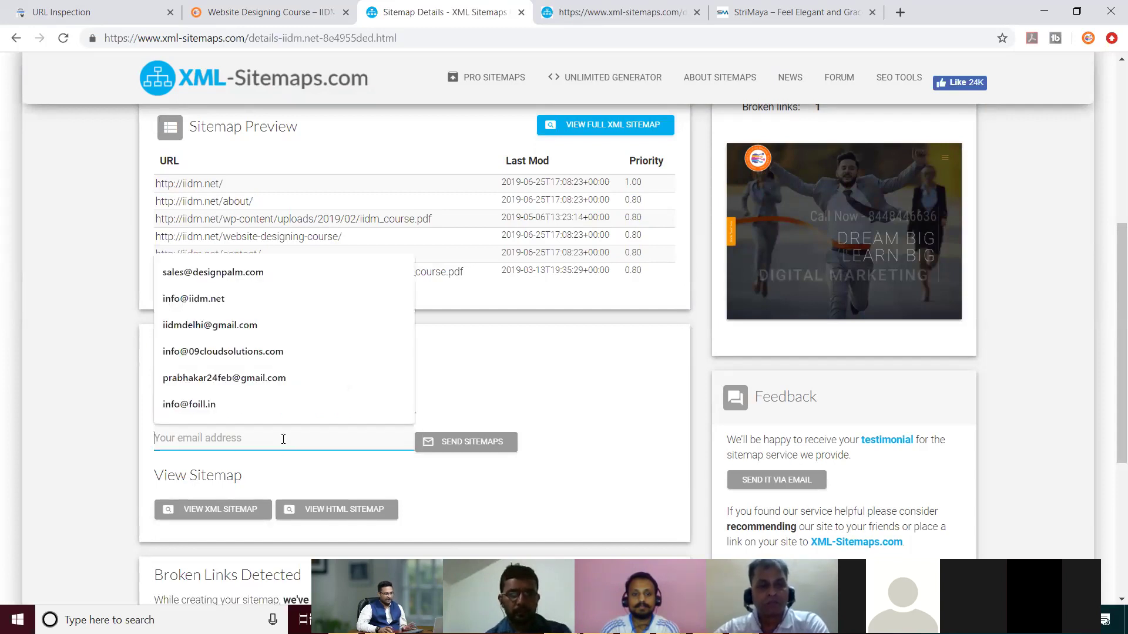
{"action": "left_click", "coordinate": [450, 369]}
{"action": "left_click", "coordinate": [229, 365]}
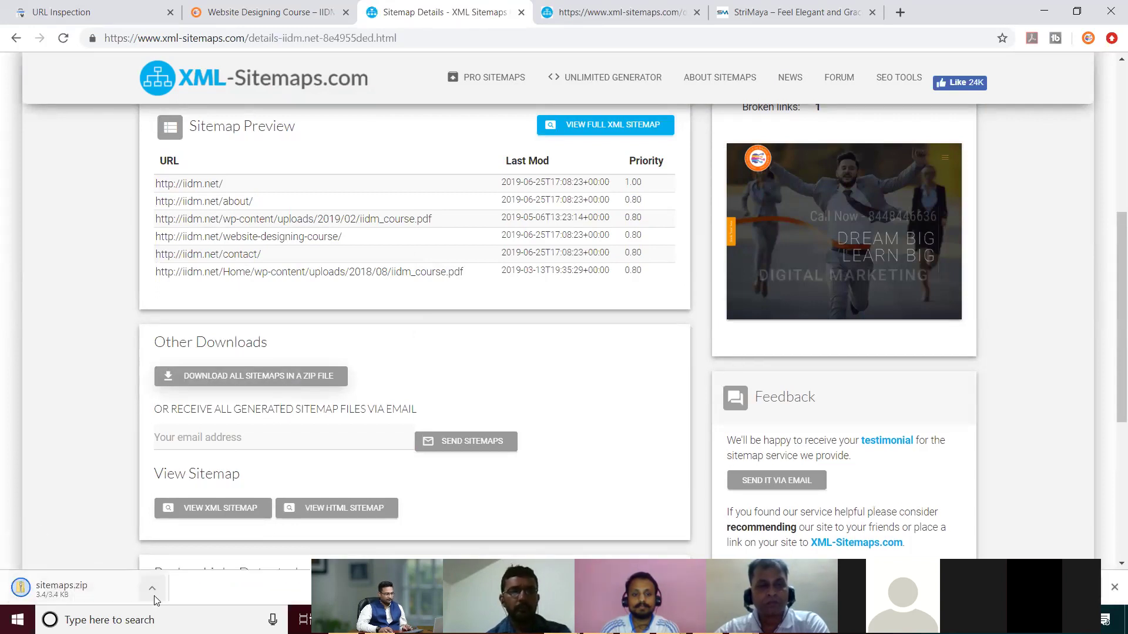
{"action": "left_click", "coordinate": [151, 592]}
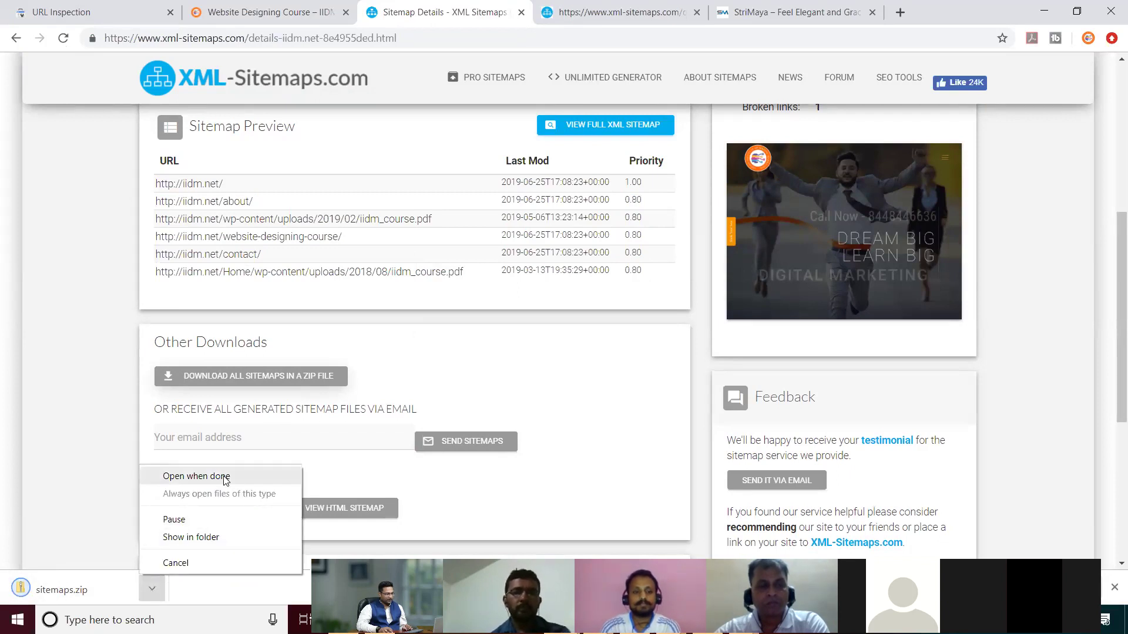
{"action": "left_click", "coordinate": [197, 538]}
{"action": "double_click", "coordinate": [239, 560]}
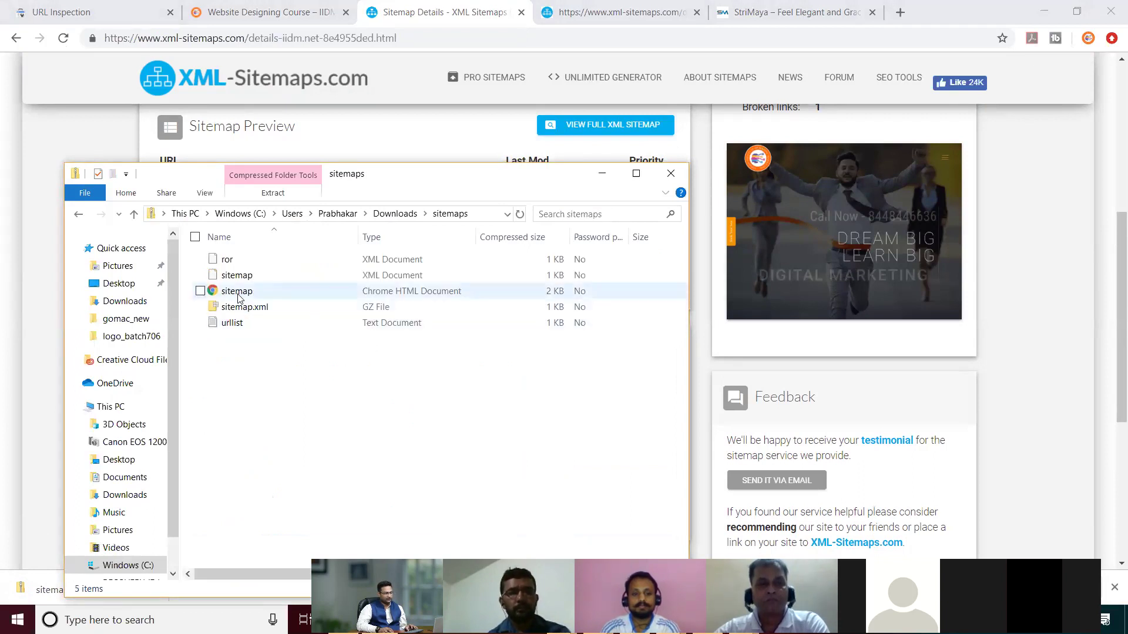
Try to open the sitemap XML document from the sitemaps archive
{"action": "left_click", "coordinate": [237, 293]}
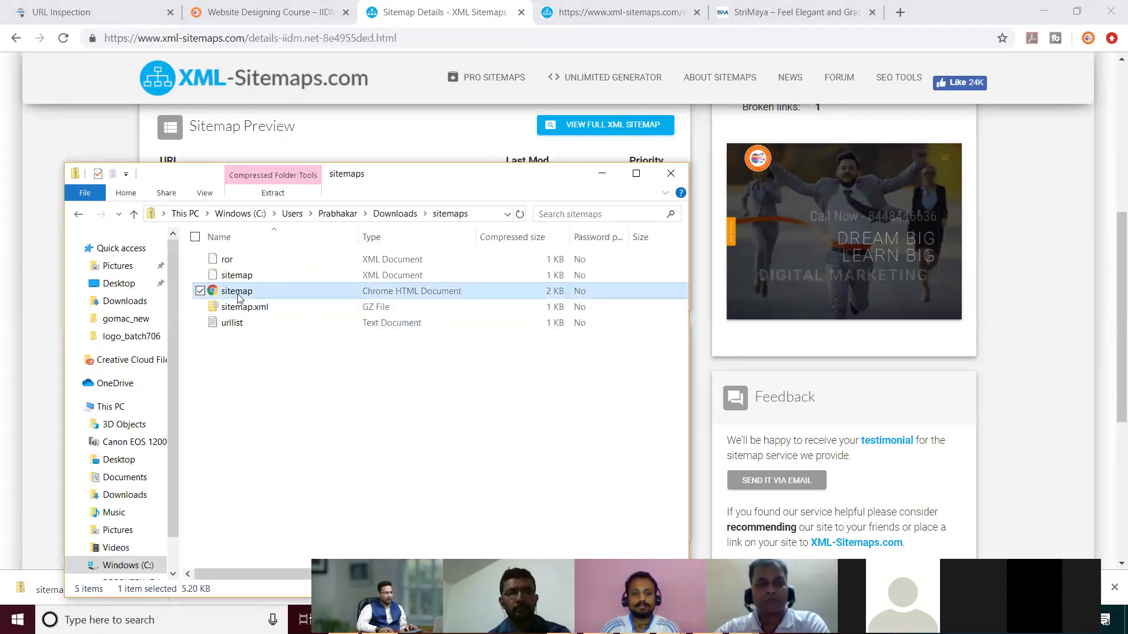
{"action": "left_click", "coordinate": [236, 278]}
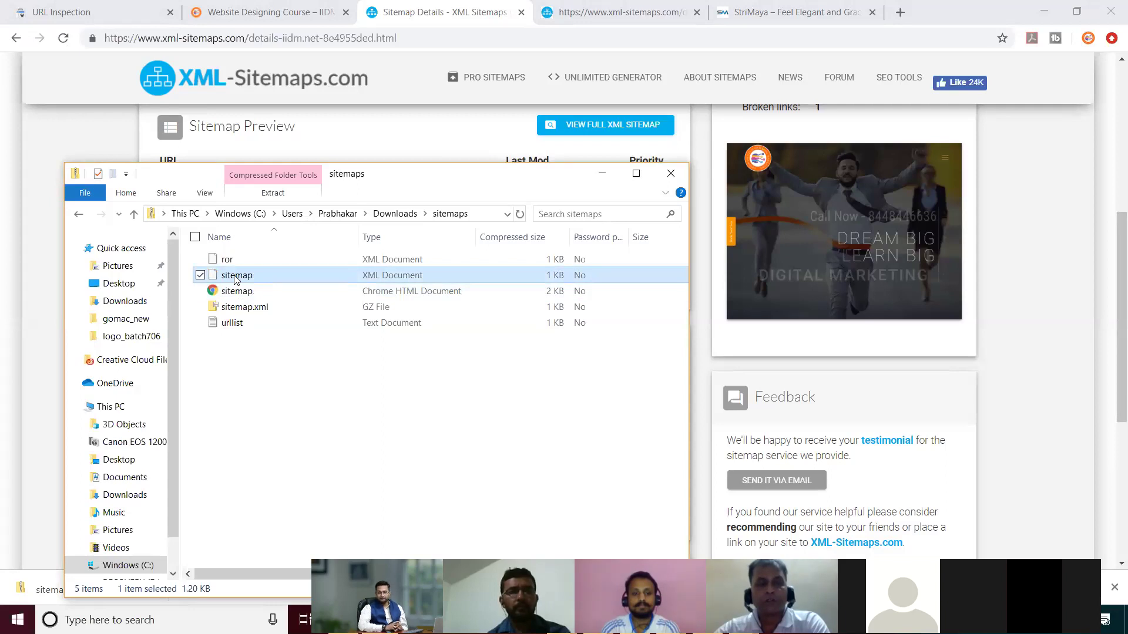
{"action": "right_click", "coordinate": [235, 278]}
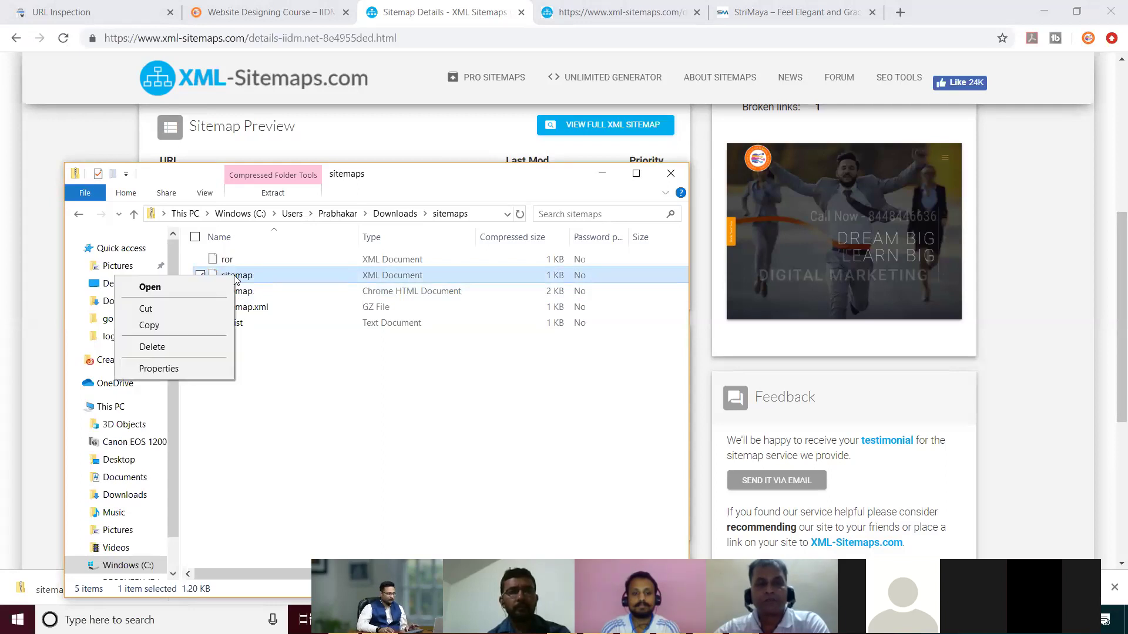
{"action": "left_click", "coordinate": [196, 288]}
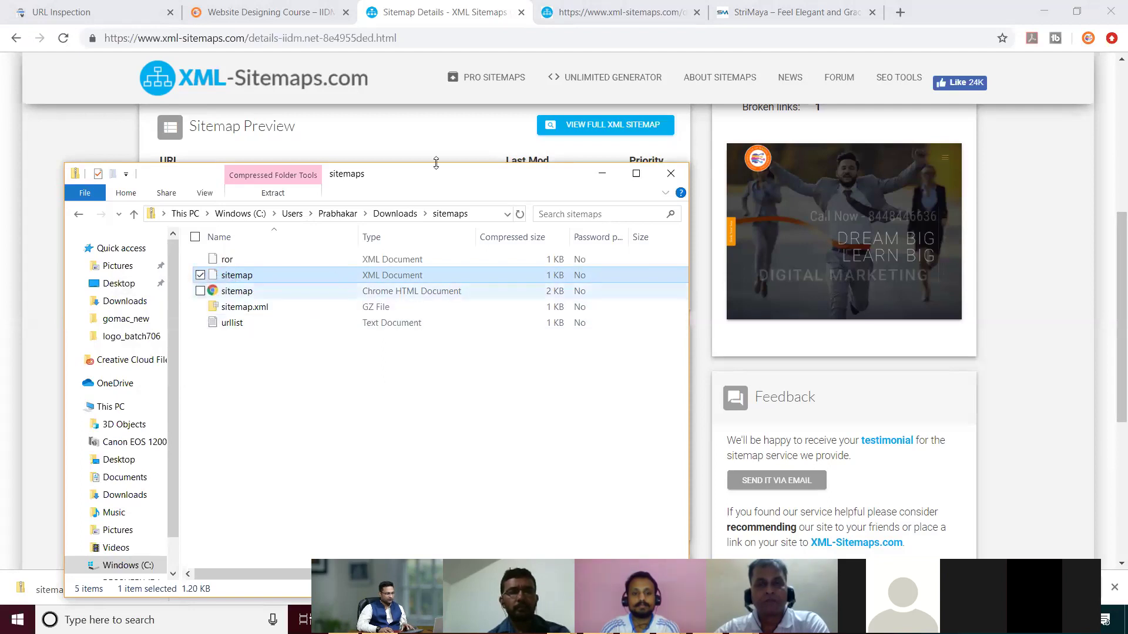
Check the strimaya.com XML sitemap tab in the browser and bring the sitemaps archive window back to the front
{"action": "left_click", "coordinate": [605, 13]}
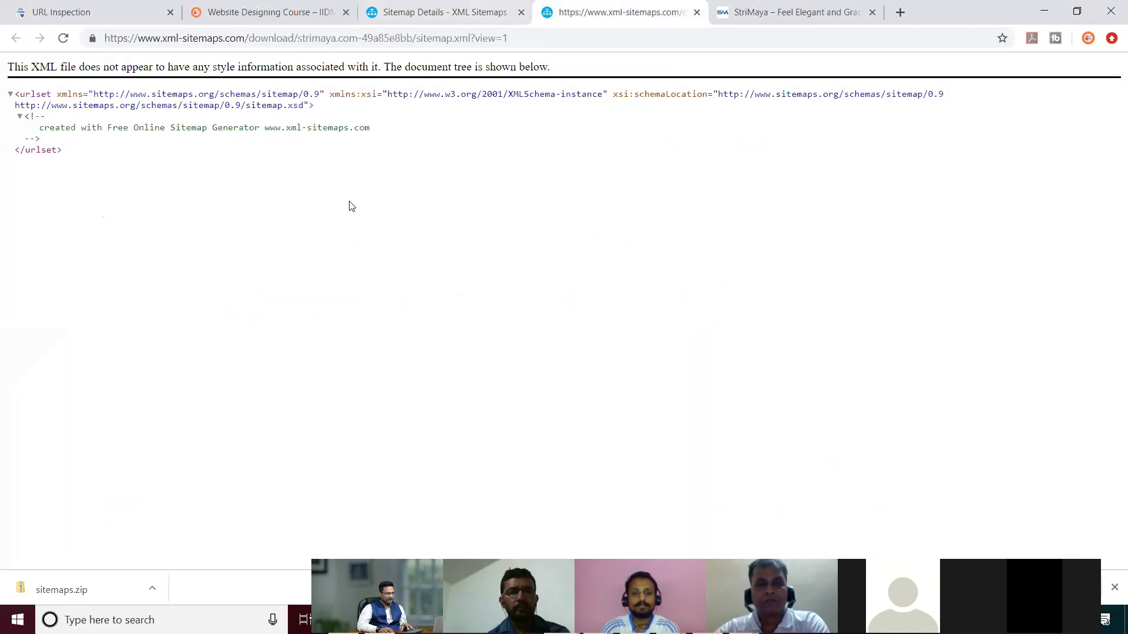
{"action": "left_click", "coordinate": [599, 15]}
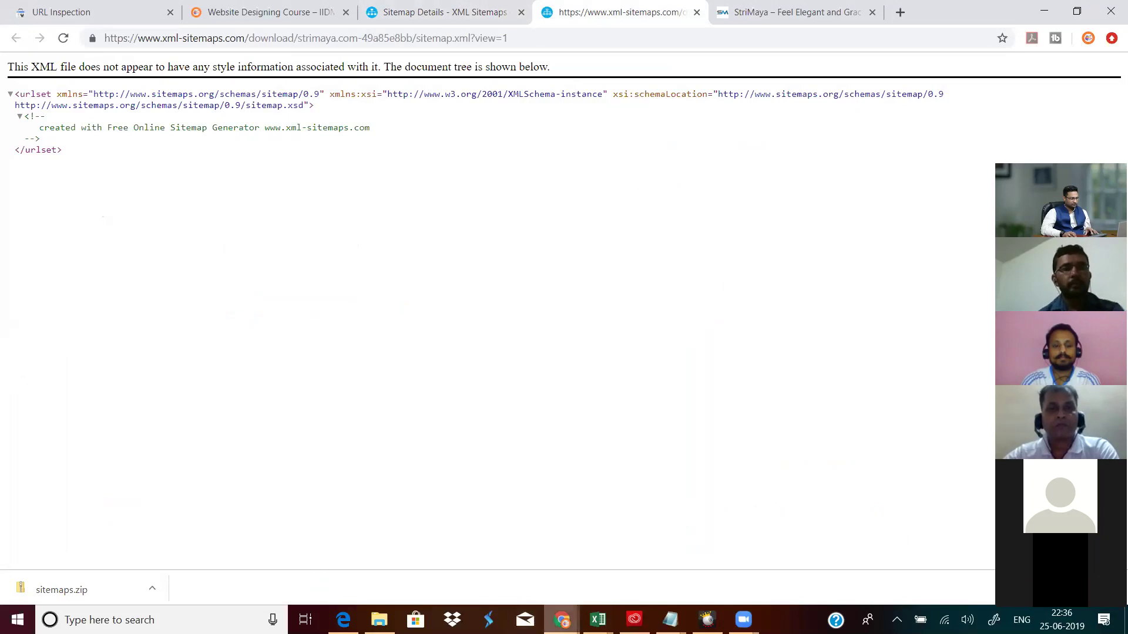
{"action": "mouse_move", "coordinate": [561, 619]}
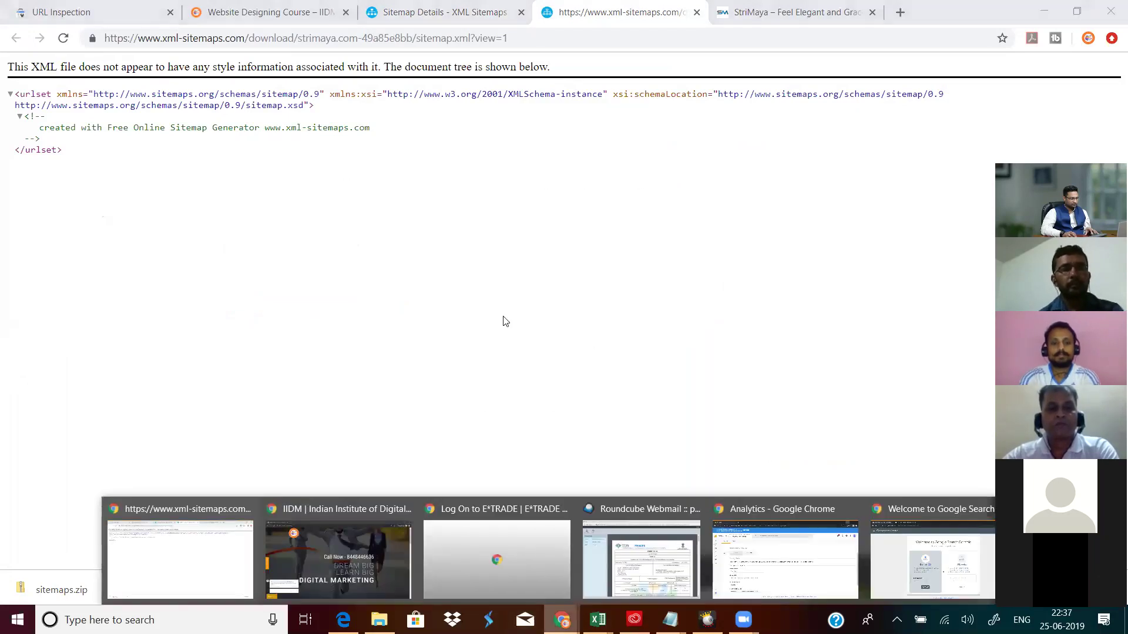
{"action": "left_click", "coordinate": [379, 620]}
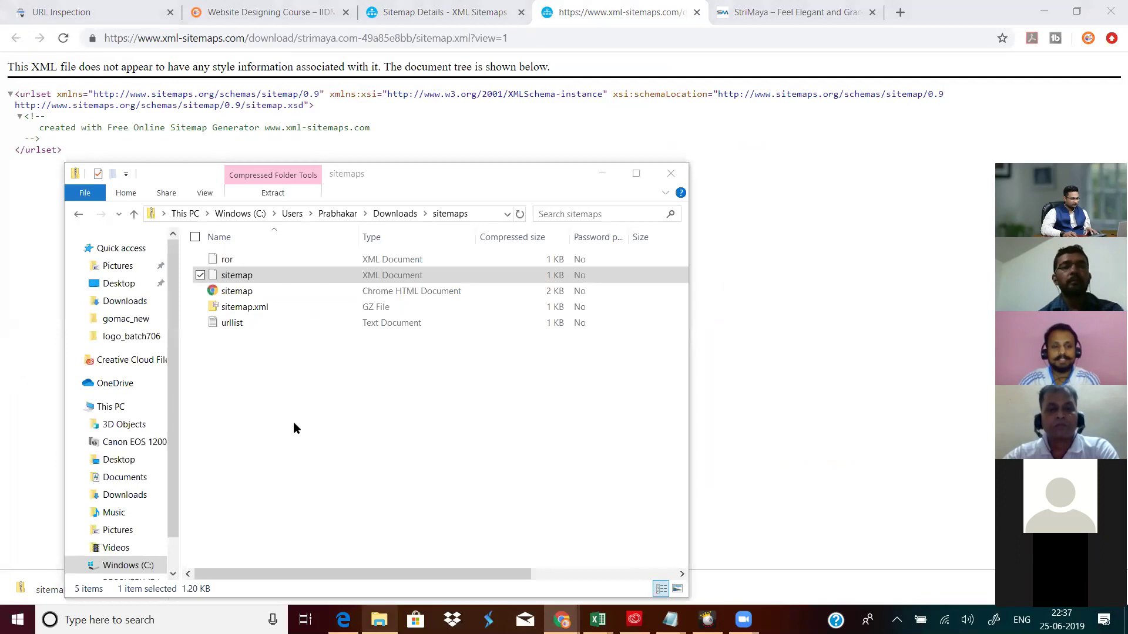
Open the sitemap XML document from the sitemaps archive in Notepad and turn on word wrap
{"action": "right_click", "coordinate": [264, 273]}
{"action": "left_click", "coordinate": [242, 287]}
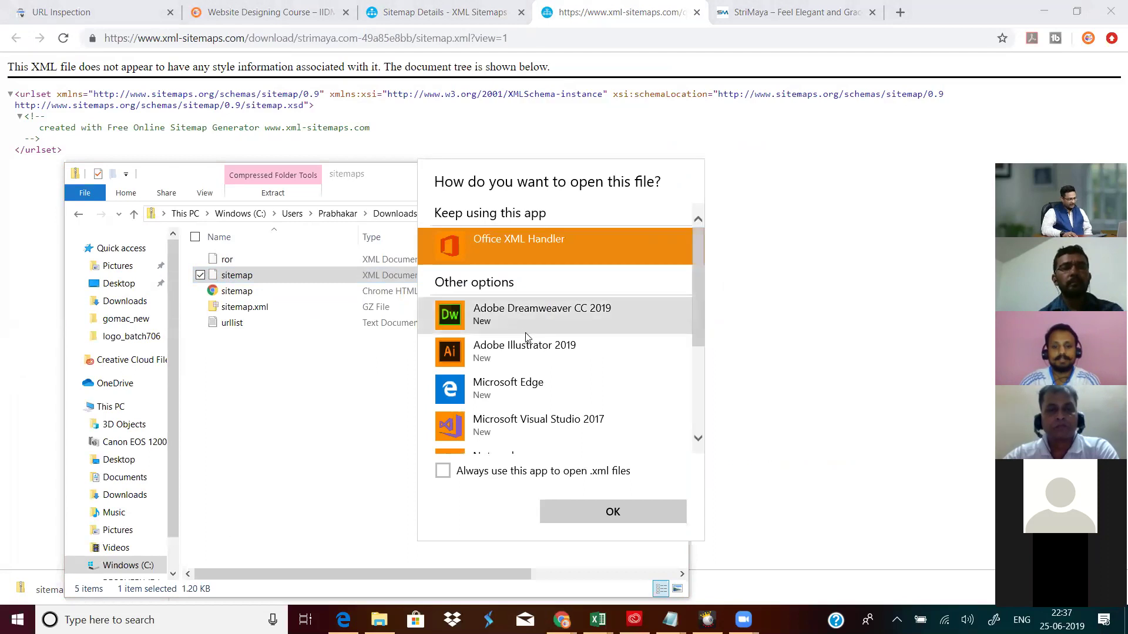
{"action": "scroll", "coordinate": [527, 343], "scroll_direction": "down", "scroll_amount": 1}
{"action": "left_click", "coordinate": [513, 392]}
{"action": "left_click", "coordinate": [612, 512]}
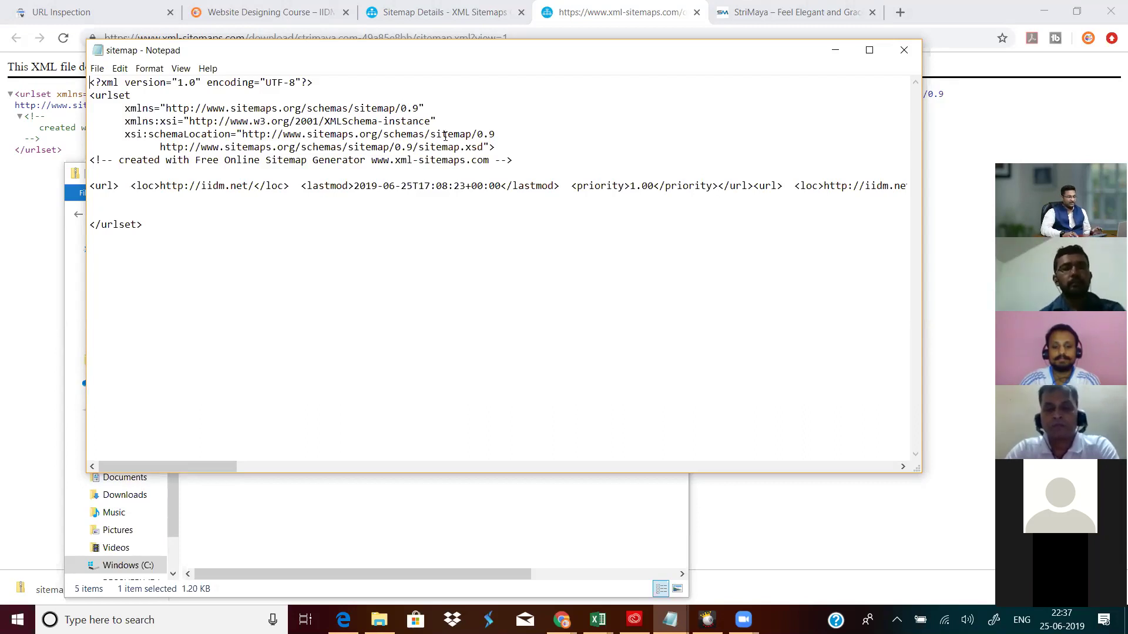
{"action": "left_click", "coordinate": [149, 69]}
{"action": "left_click", "coordinate": [167, 84]}
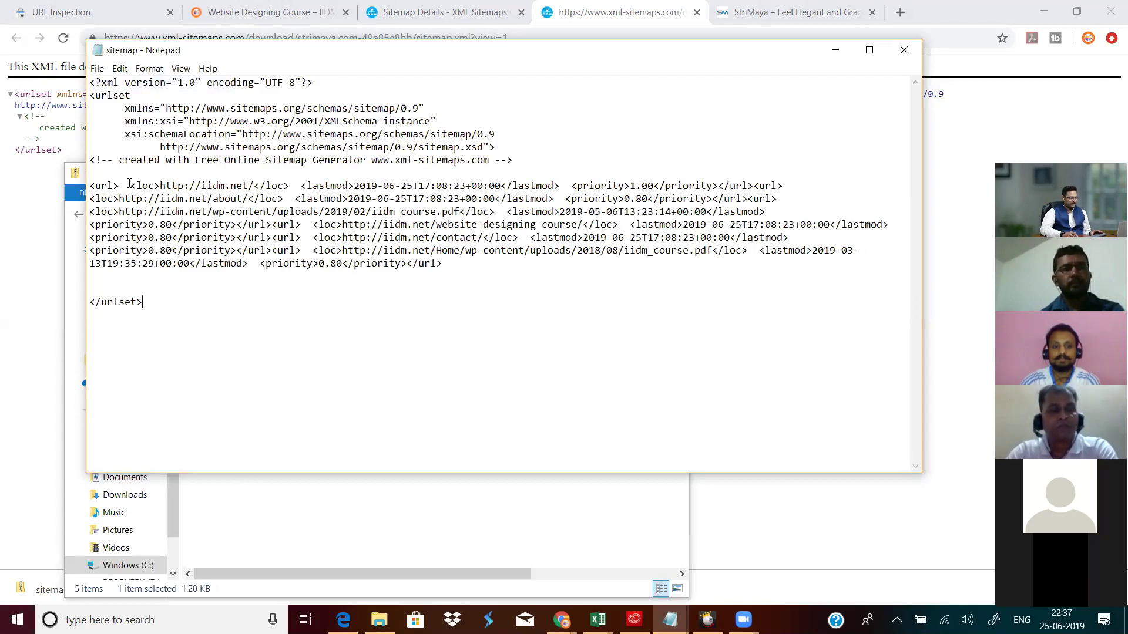
Examine the location, last-modified date and priority tags of each iidm.net URL entry in the sitemap file
{"action": "left_click_drag", "start_coordinate": [133, 186], "coordinate": [461, 259]}
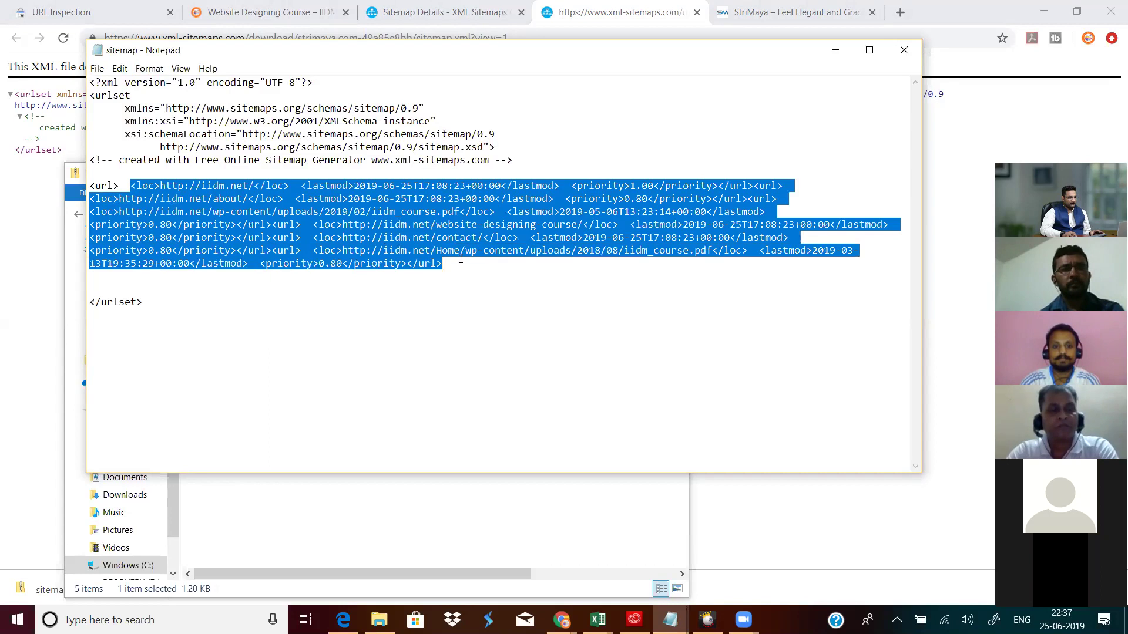
{"action": "left_click", "coordinate": [461, 265]}
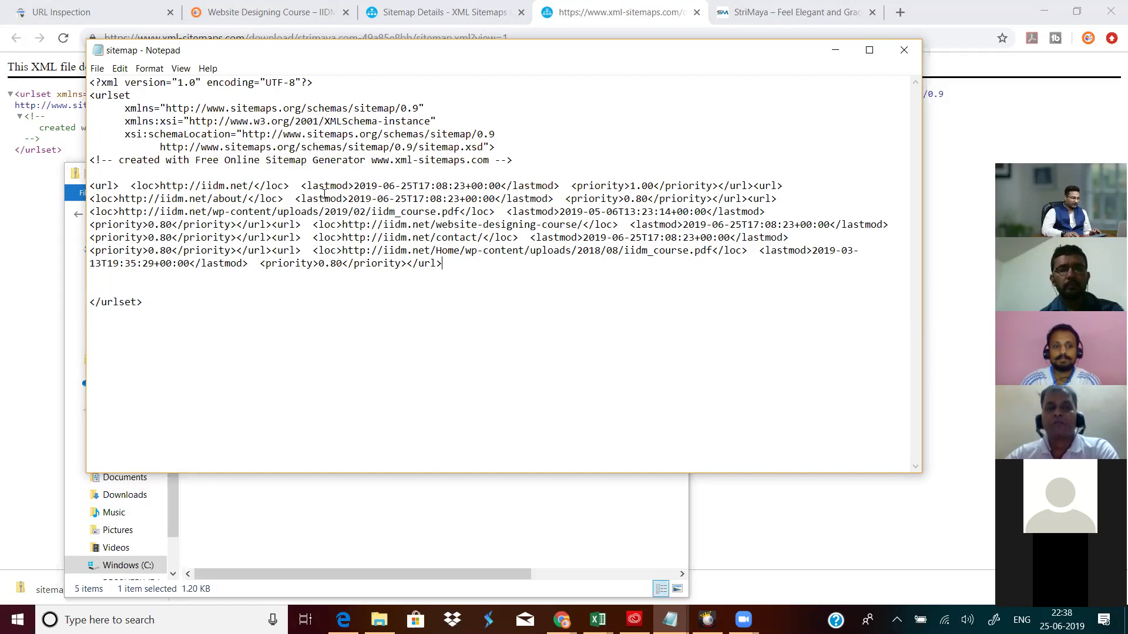
{"action": "left_click_drag", "start_coordinate": [159, 185], "coordinate": [245, 186]}
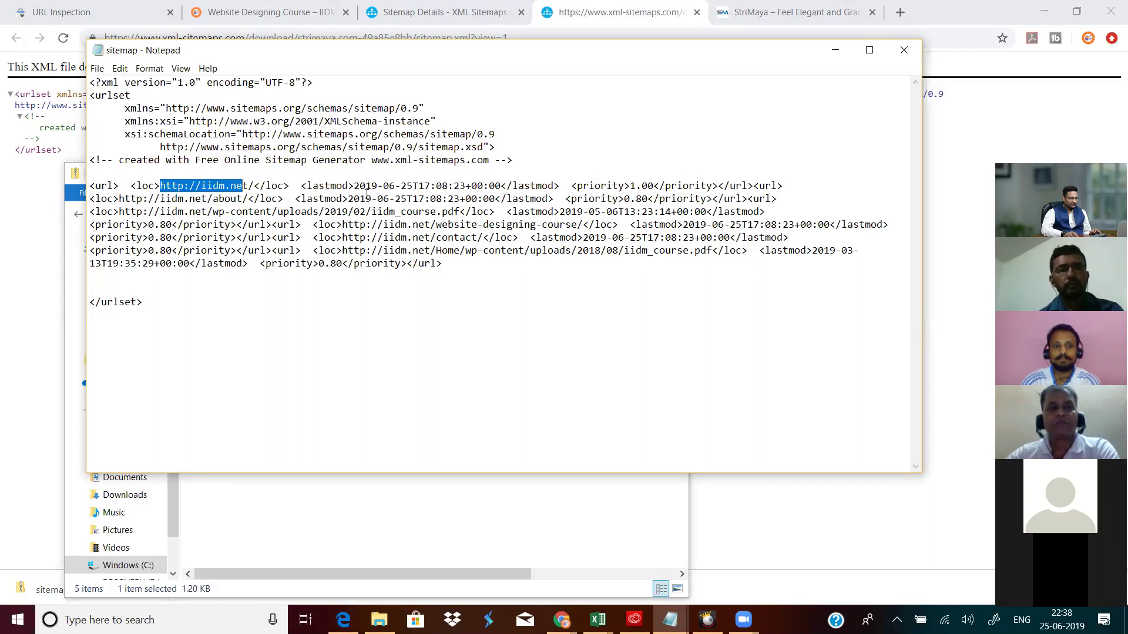
{"action": "left_click_drag", "start_coordinate": [354, 185], "coordinate": [496, 187]}
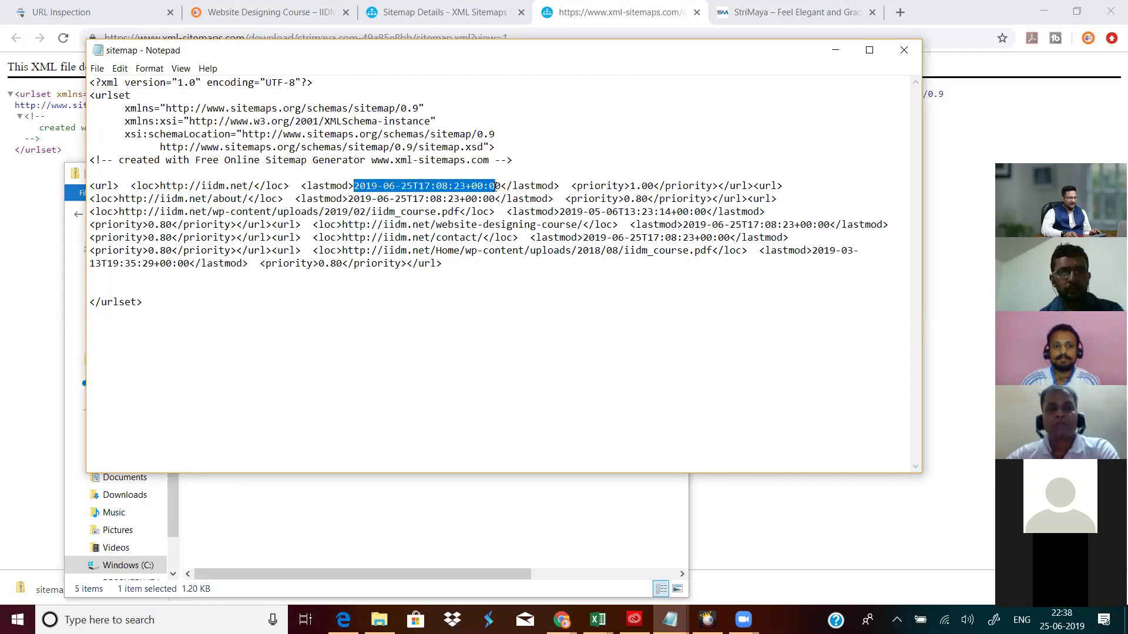
{"action": "left_click_drag", "start_coordinate": [569, 187], "coordinate": [807, 185]}
{"action": "left_click", "coordinate": [807, 185]}
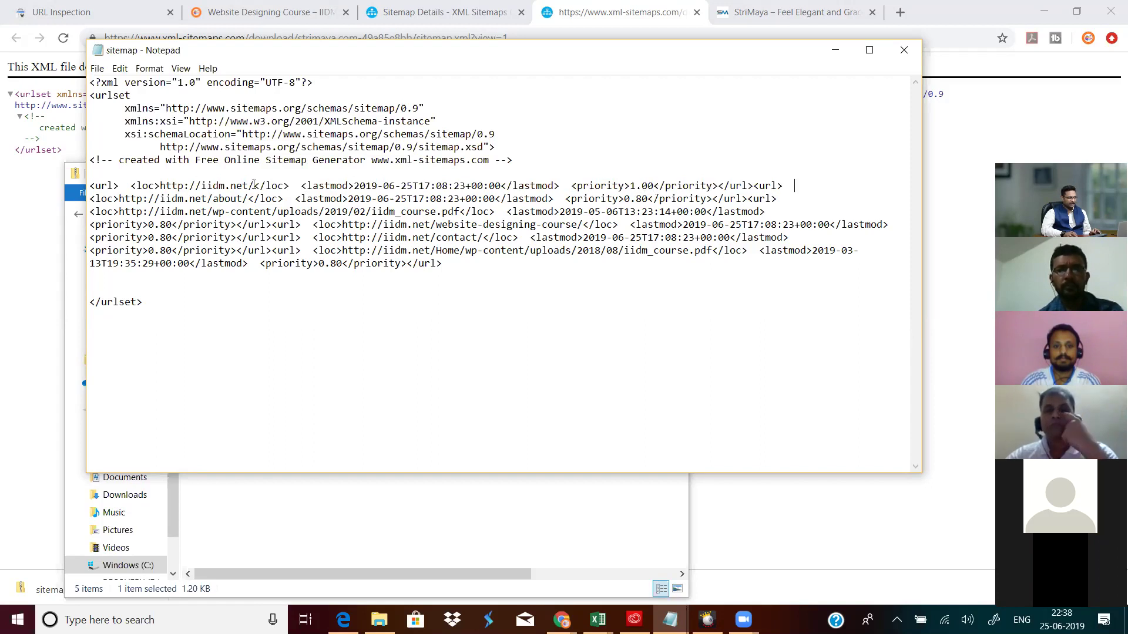
{"action": "left_click_drag", "start_coordinate": [254, 187], "coordinate": [161, 187]}
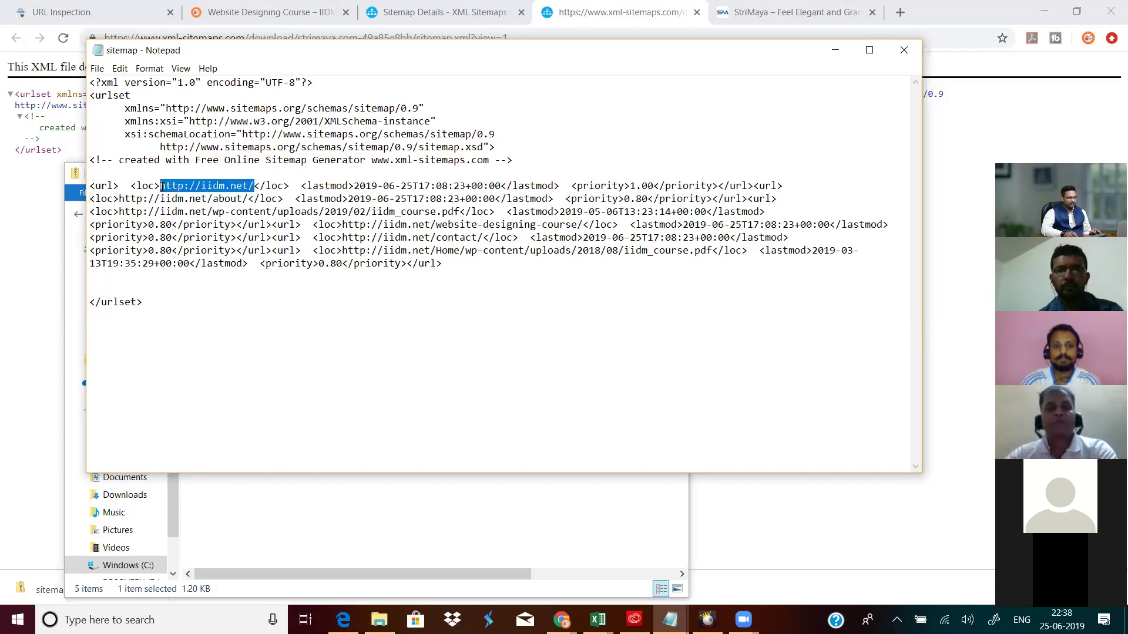
{"action": "left_click", "coordinate": [642, 186]}
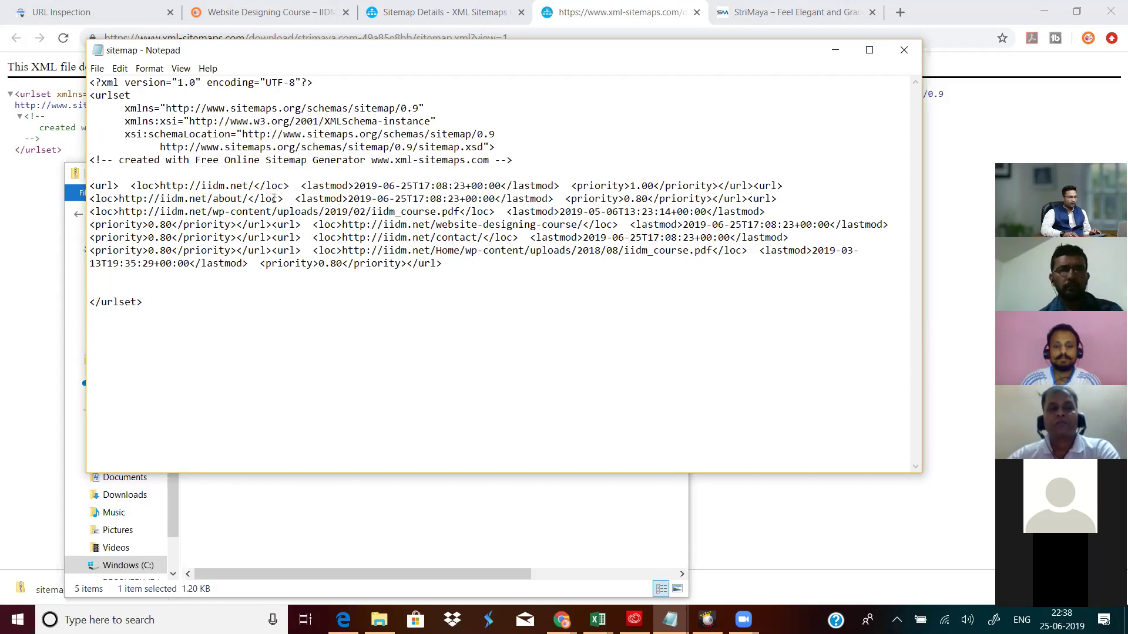
{"action": "left_click_drag", "start_coordinate": [253, 186], "coordinate": [161, 187]}
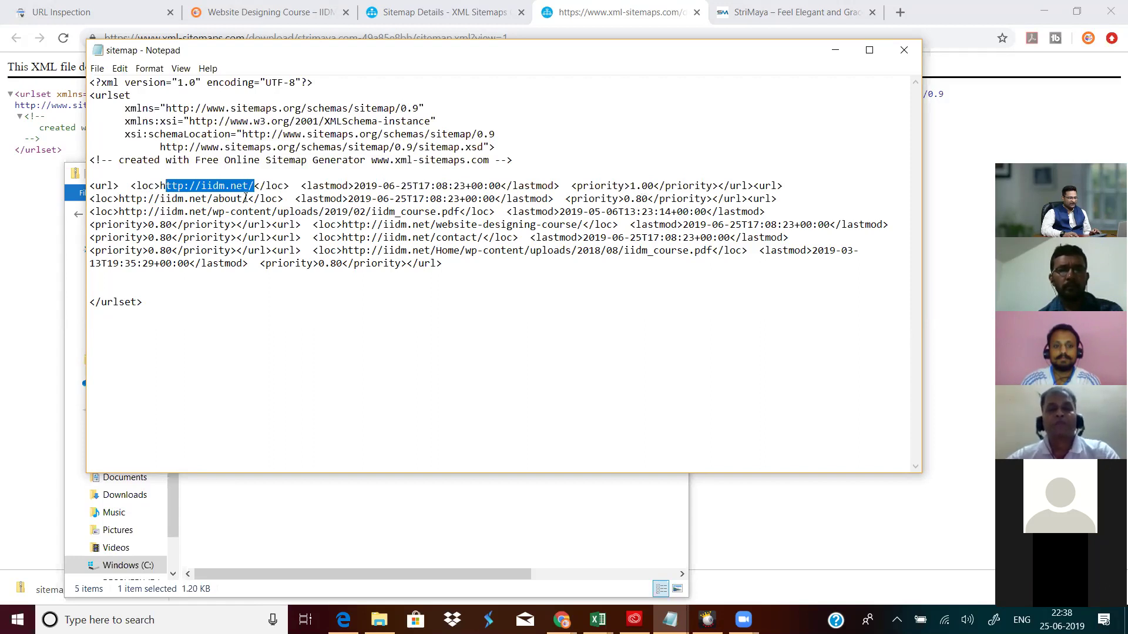
{"action": "left_click_drag", "start_coordinate": [248, 200], "coordinate": [130, 212]}
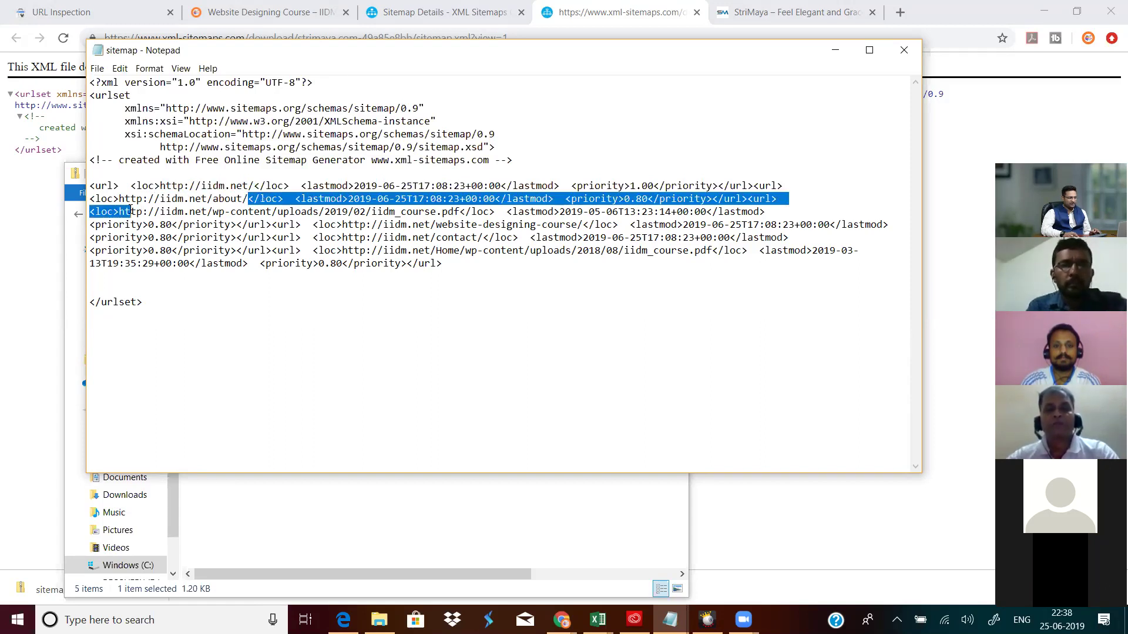
{"action": "left_click_drag", "start_coordinate": [466, 211], "coordinate": [401, 224]}
{"action": "left_click", "coordinate": [642, 213]}
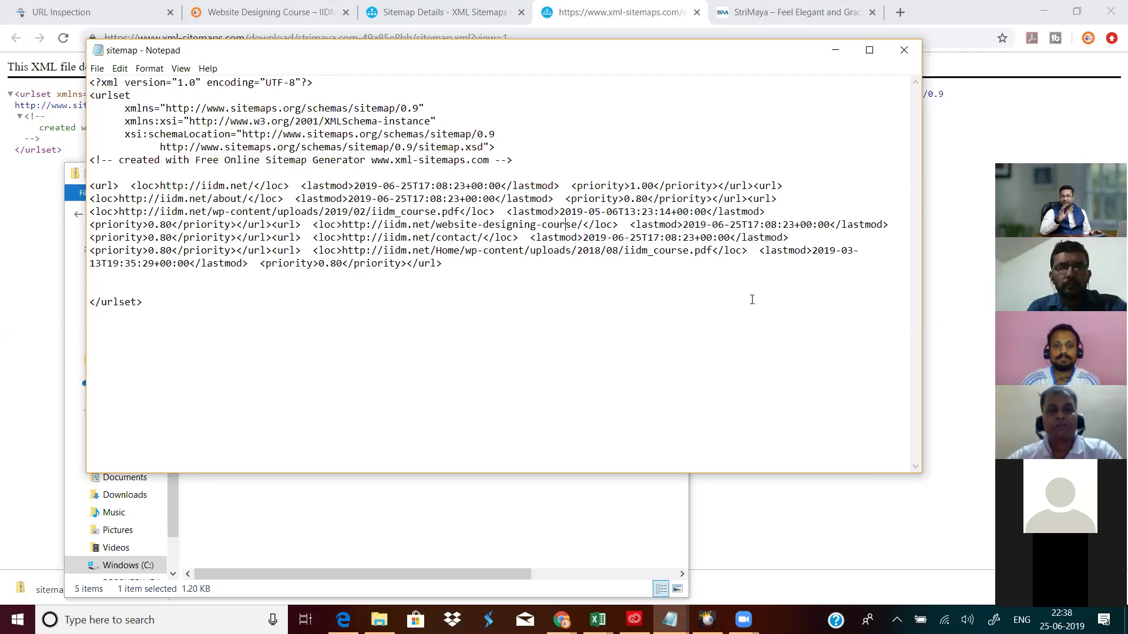
Put the Notepad and sitemaps archive windows away and return to the head of the iidm.net Sitemap Details page
{"action": "left_click", "coordinate": [835, 54]}
{"action": "left_click", "coordinate": [776, 195]}
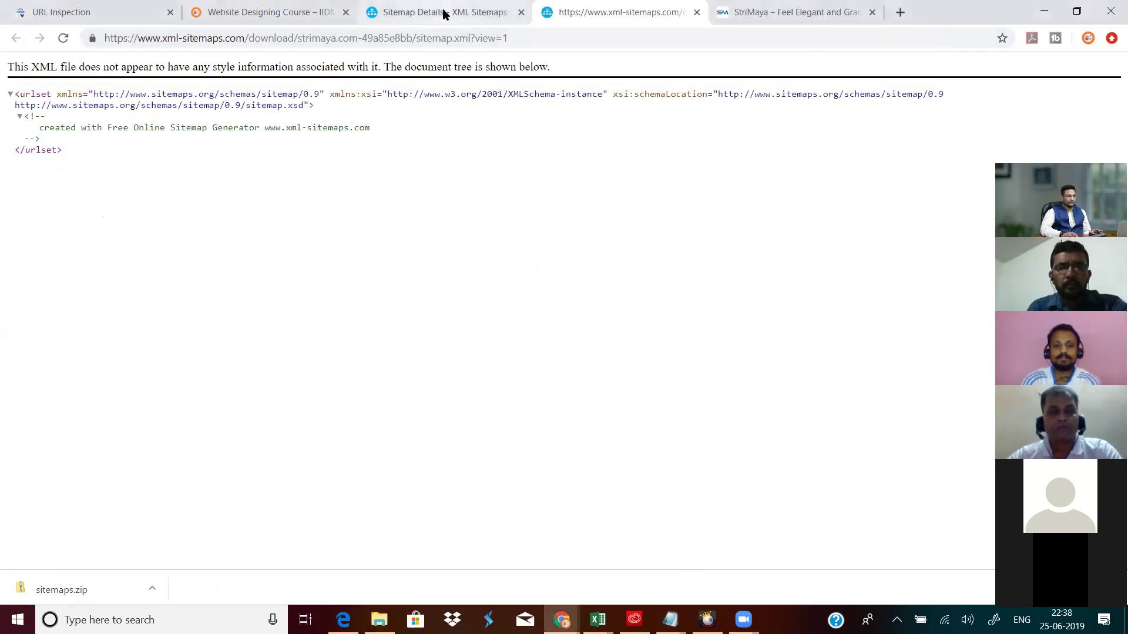
{"action": "left_click", "coordinate": [443, 13]}
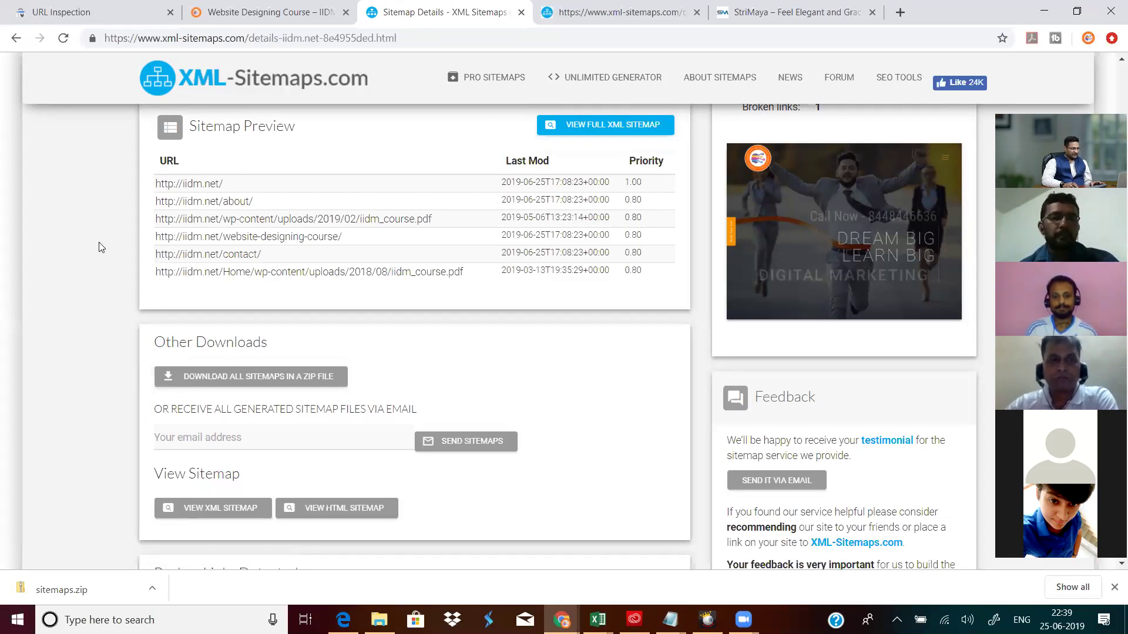
{"action": "scroll", "coordinate": [100, 246], "scroll_direction": "up", "scroll_amount": 6}
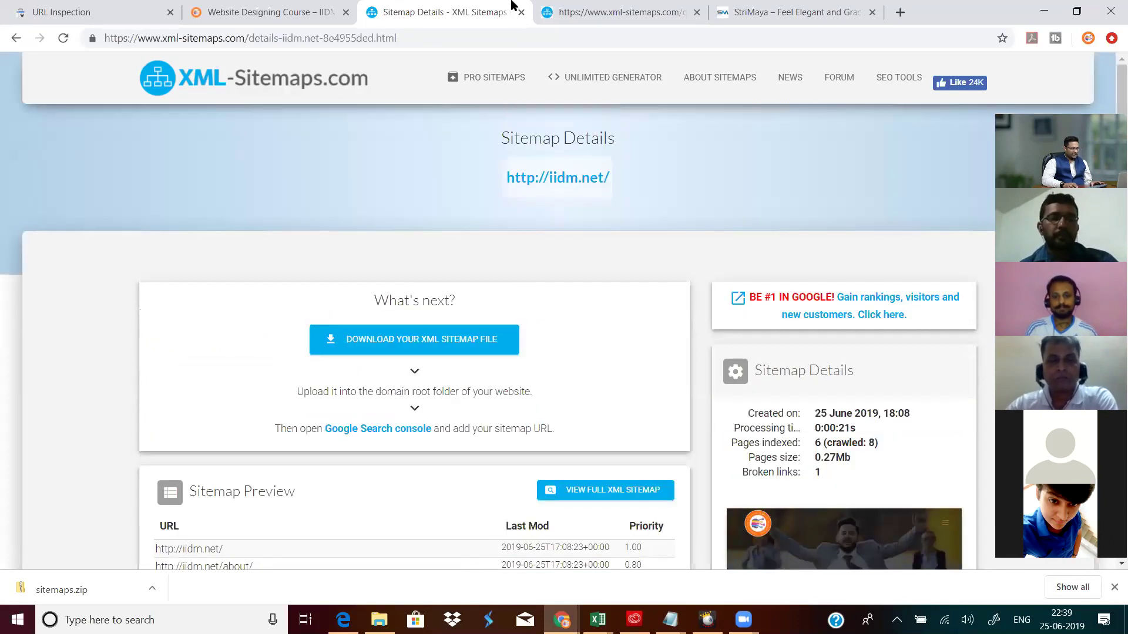
Return to Google Search Console and open the Sitemaps page of the iidm.net property
{"action": "left_click", "coordinate": [641, 18]}
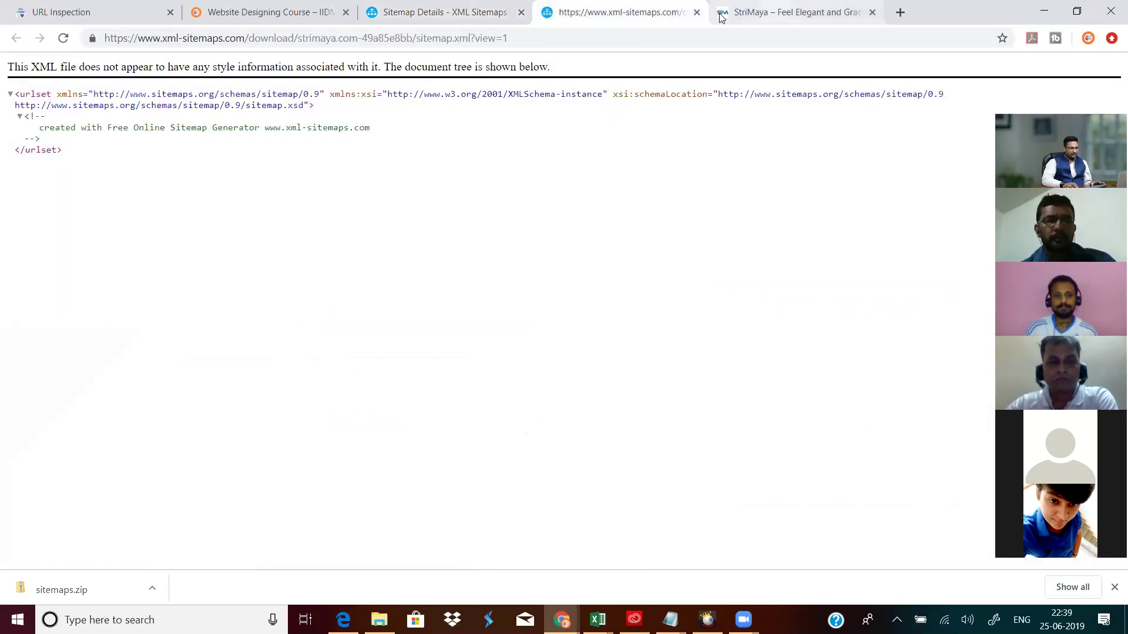
{"action": "left_click", "coordinate": [87, 16]}
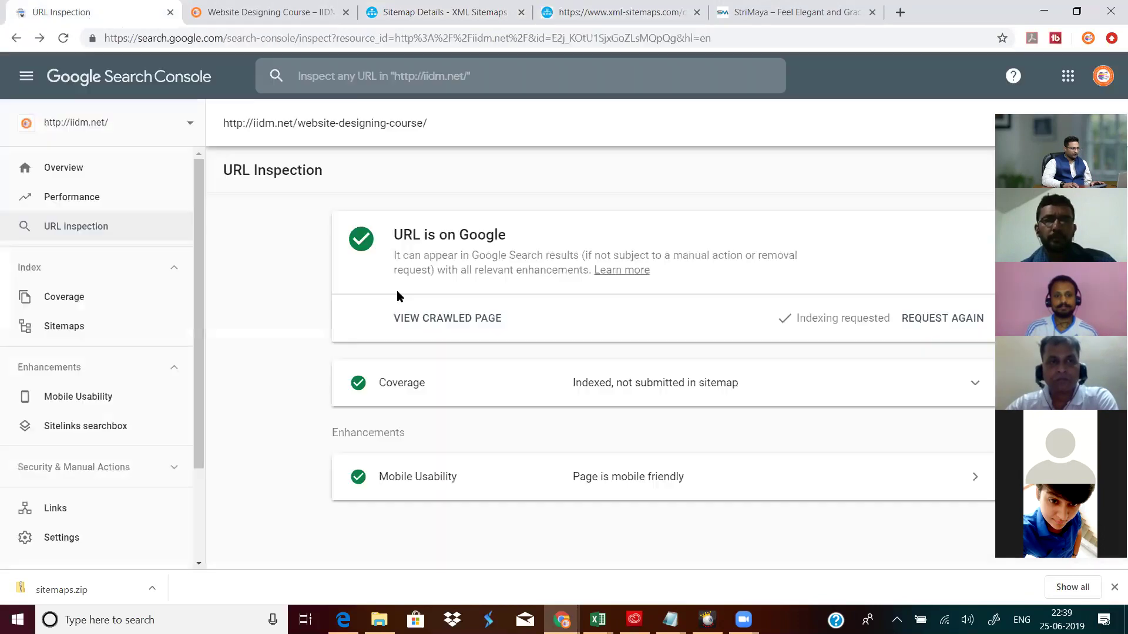
{"action": "left_click", "coordinate": [89, 343]}
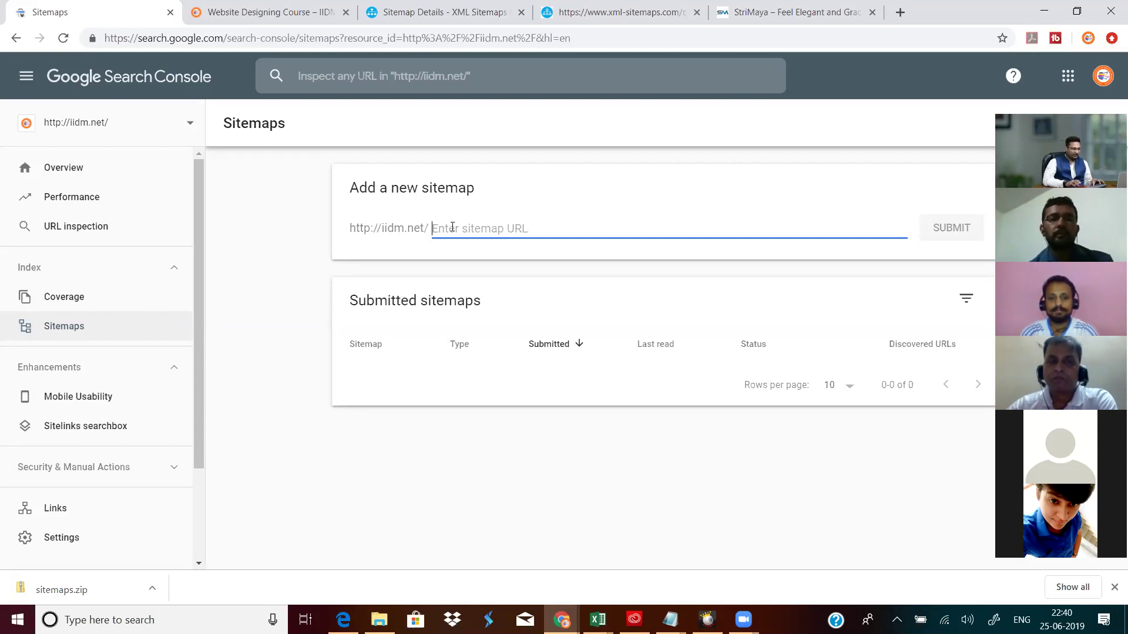
Enter sitemap.xml as the new sitemap URL for iidm.net and clear the entry without submitting it
{"action": "type", "text": "sitemap.xml"}
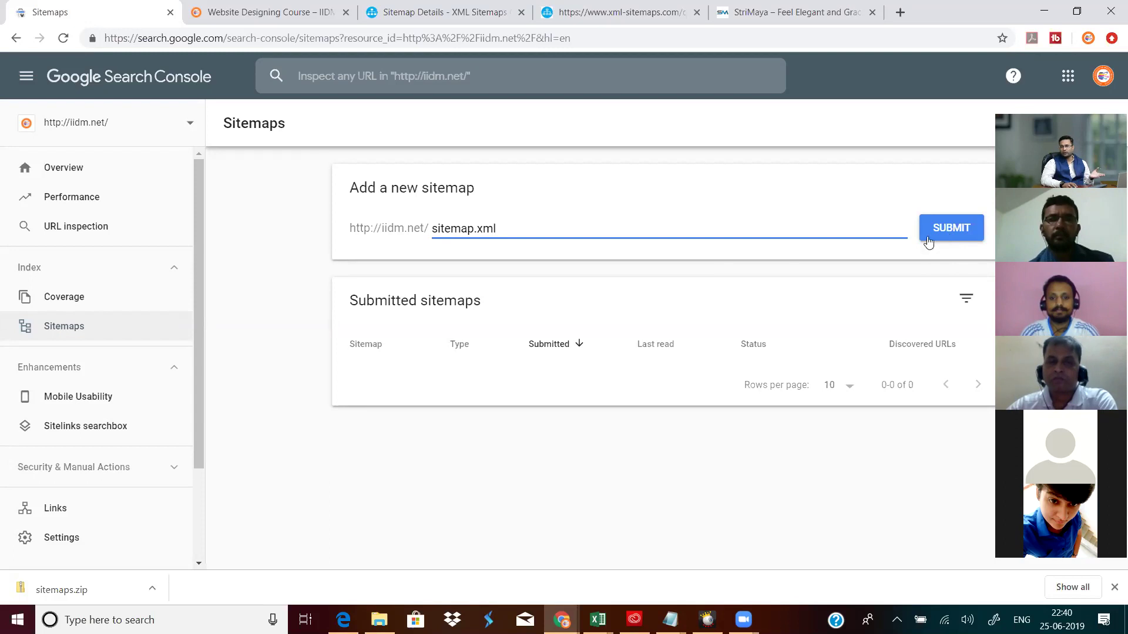
{"action": "left_click_drag", "start_coordinate": [515, 225], "coordinate": [413, 235]}
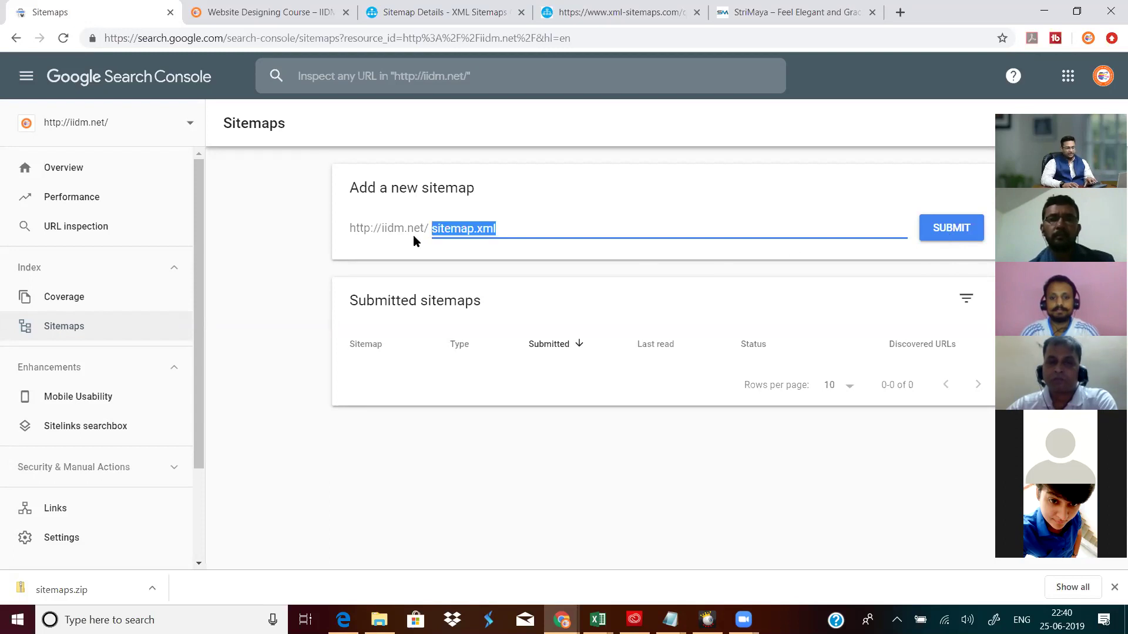
{"action": "key", "text": "BackSpace"}
{"action": "left_click", "coordinate": [259, 211]}
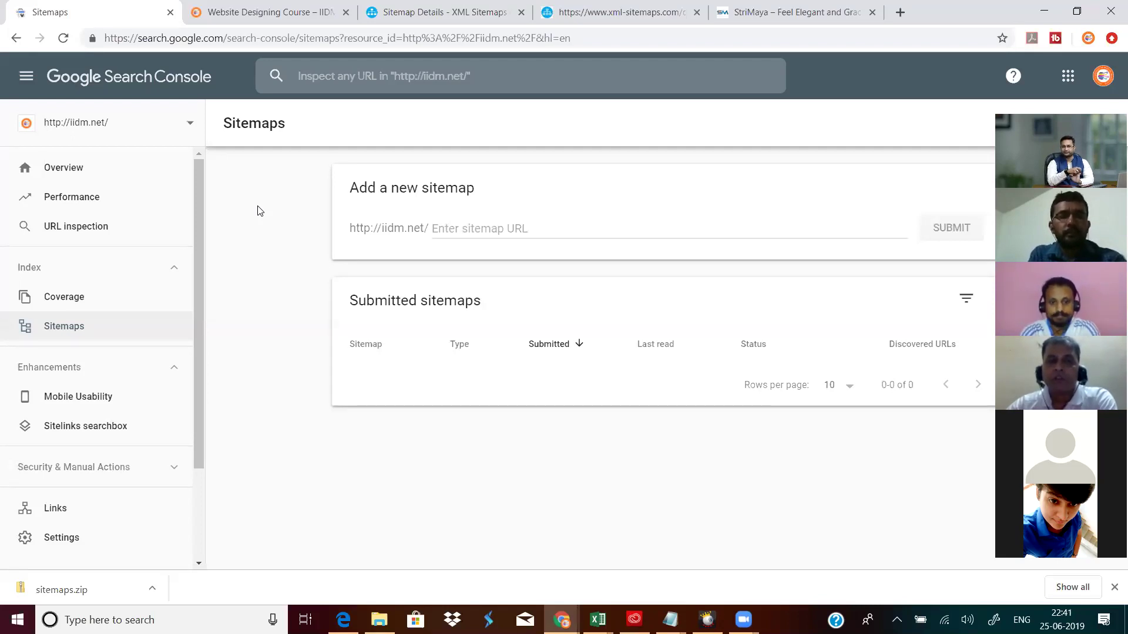
Open the property overview and review its Performance, Coverage and Enhancements summaries
{"action": "left_click", "coordinate": [53, 171]}
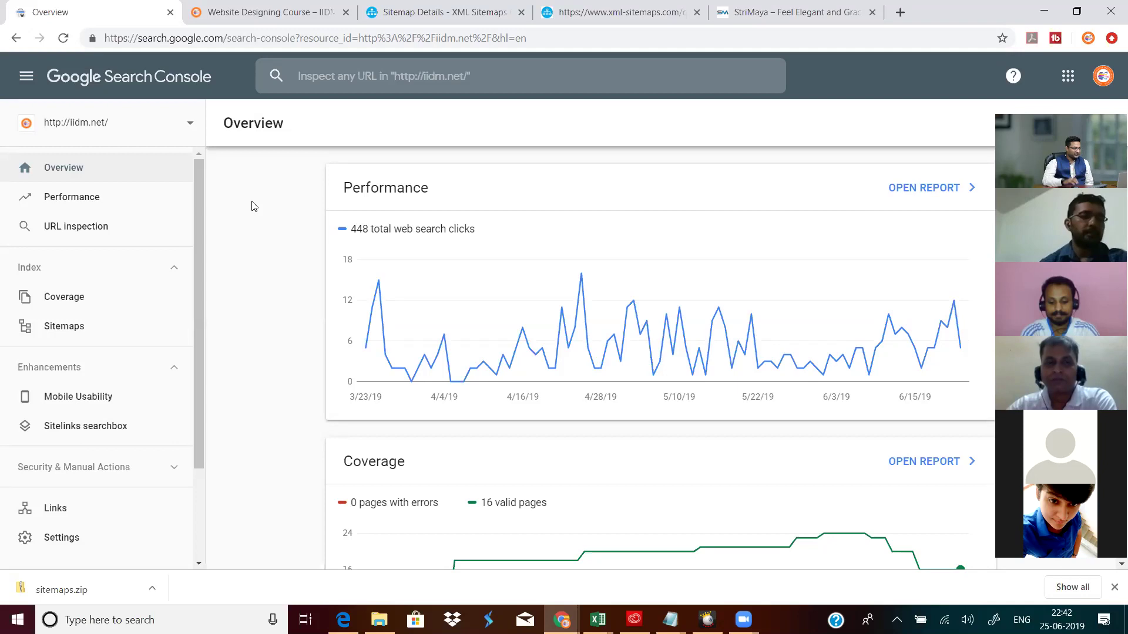
{"action": "left_click", "coordinate": [87, 169]}
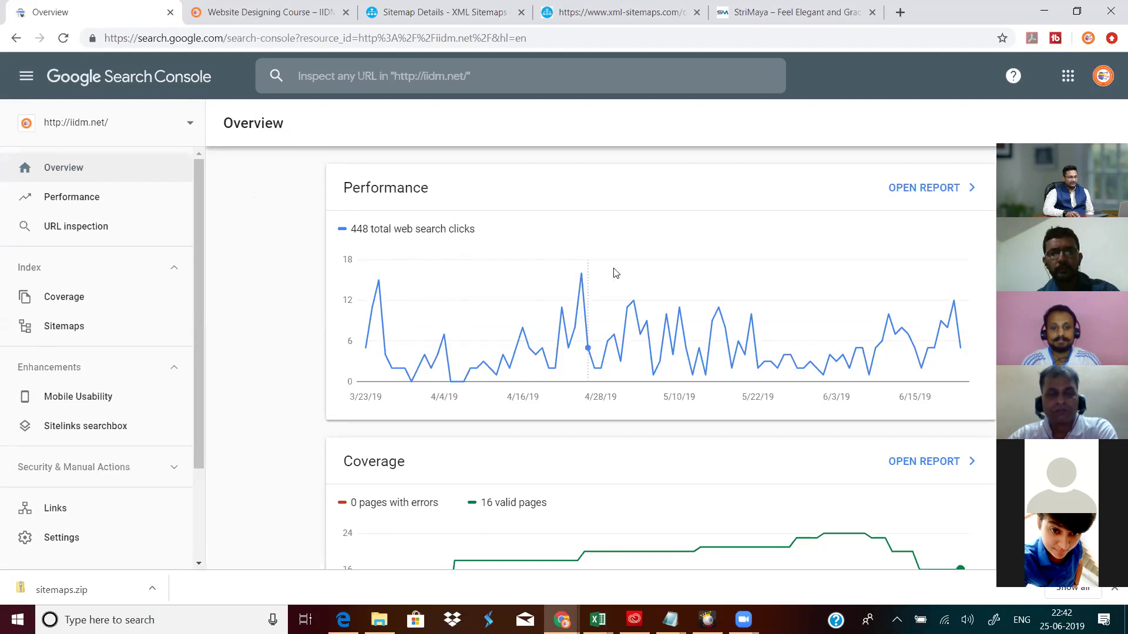
{"action": "scroll", "coordinate": [827, 331], "scroll_direction": "down", "scroll_amount": 5}
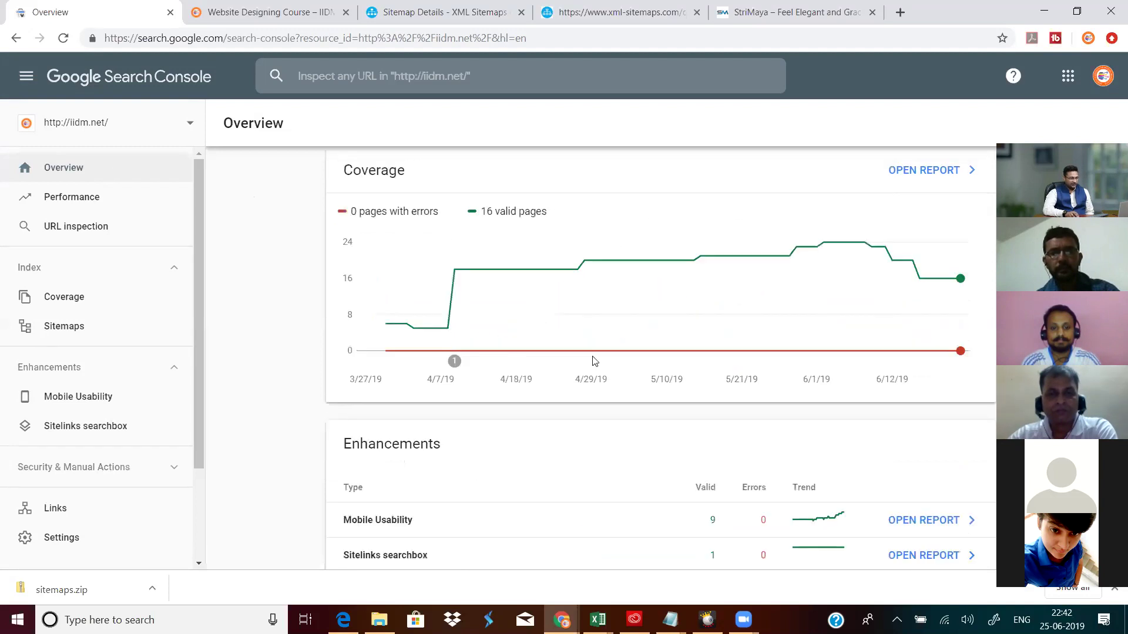
{"action": "scroll", "coordinate": [704, 333], "scroll_direction": "down", "scroll_amount": 1}
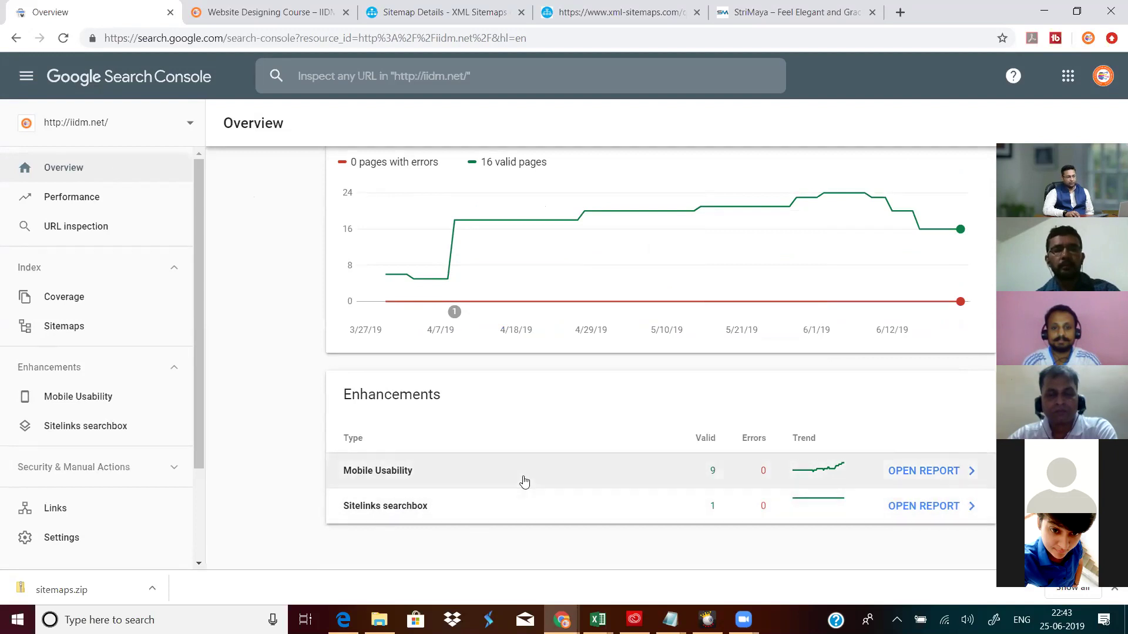
Open the Performance report and review the search queries, including the second page of the list
{"action": "left_click", "coordinate": [78, 202]}
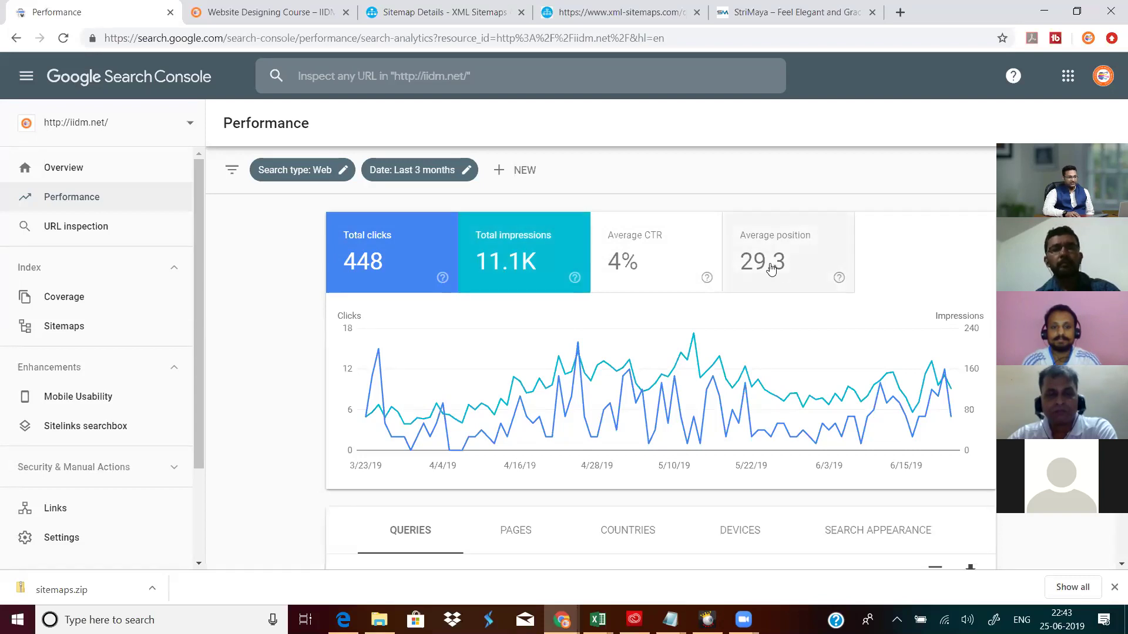
{"action": "scroll", "coordinate": [767, 276], "scroll_direction": "down", "scroll_amount": 1}
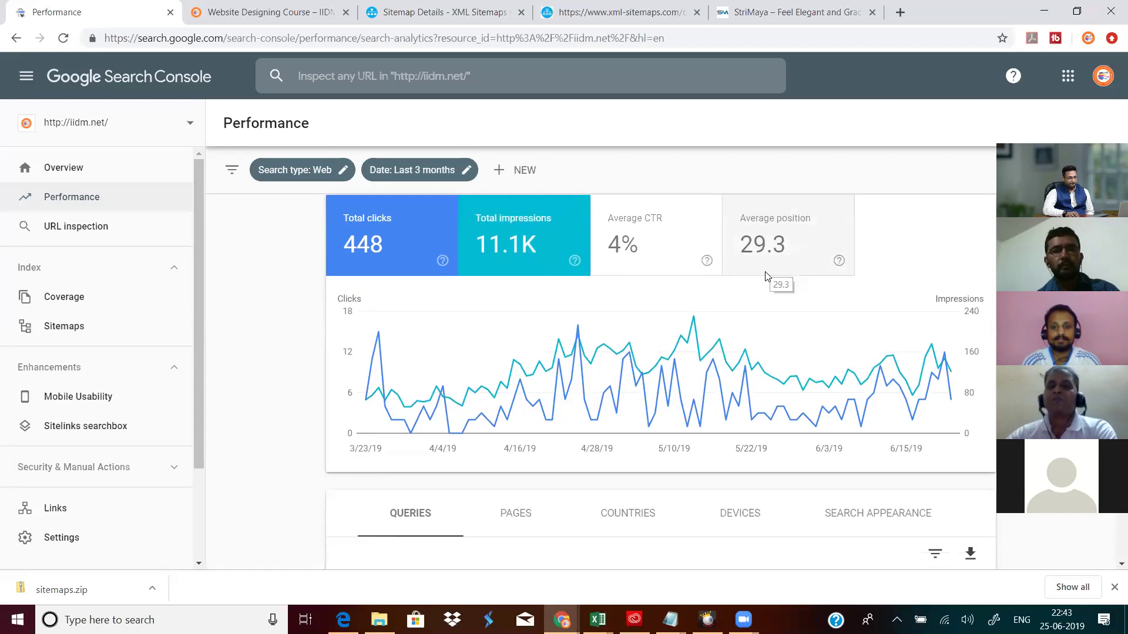
{"action": "scroll", "coordinate": [619, 287], "scroll_direction": "down", "scroll_amount": 7}
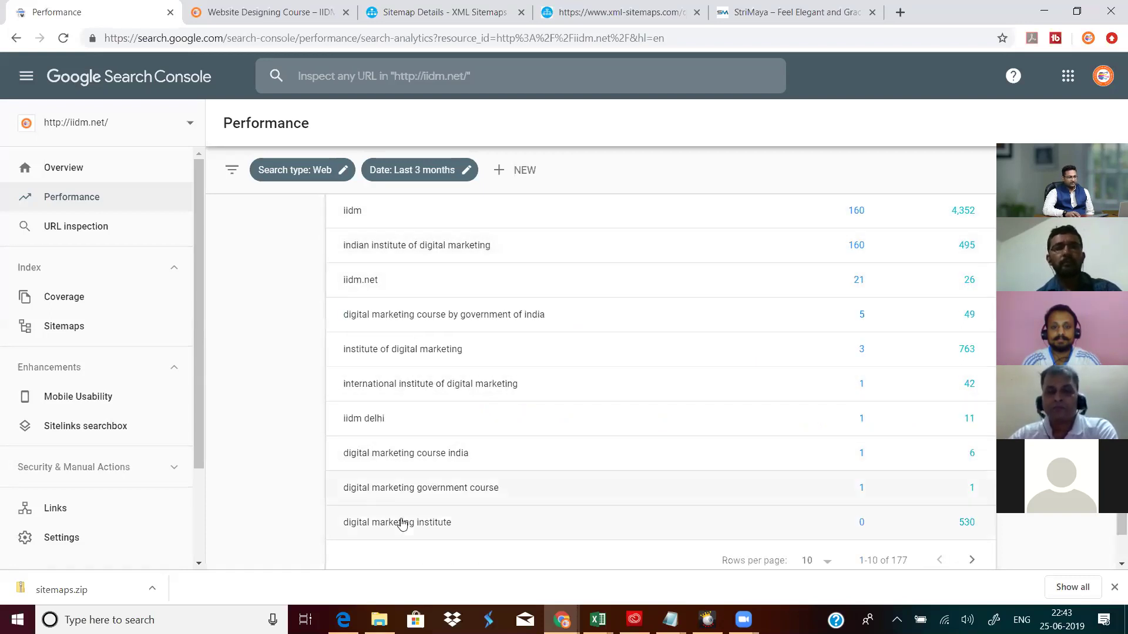
{"action": "scroll", "coordinate": [403, 527], "scroll_direction": "down", "scroll_amount": 1}
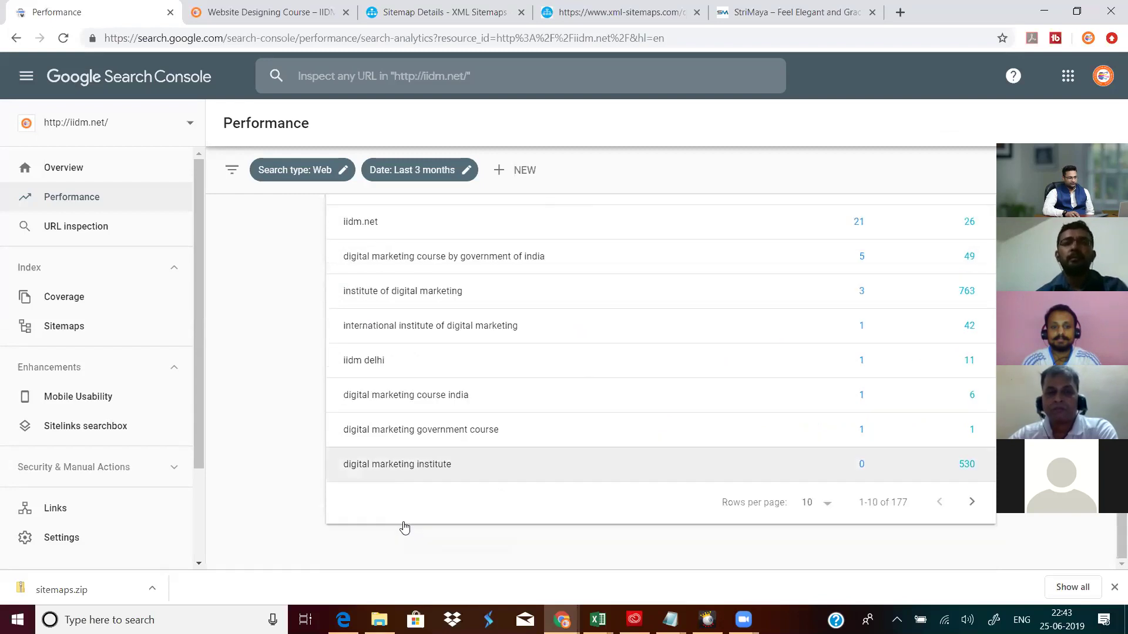
{"action": "left_click", "coordinate": [972, 503]}
{"action": "scroll", "coordinate": [554, 350], "scroll_direction": "up", "scroll_amount": 4}
{"action": "scroll", "coordinate": [554, 349], "scroll_direction": "down", "scroll_amount": 1}
Review the Performance report's breakdowns by page and by country
{"action": "scroll", "coordinate": [552, 337], "scroll_direction": "up", "scroll_amount": 3}
{"action": "left_click", "coordinate": [517, 329]}
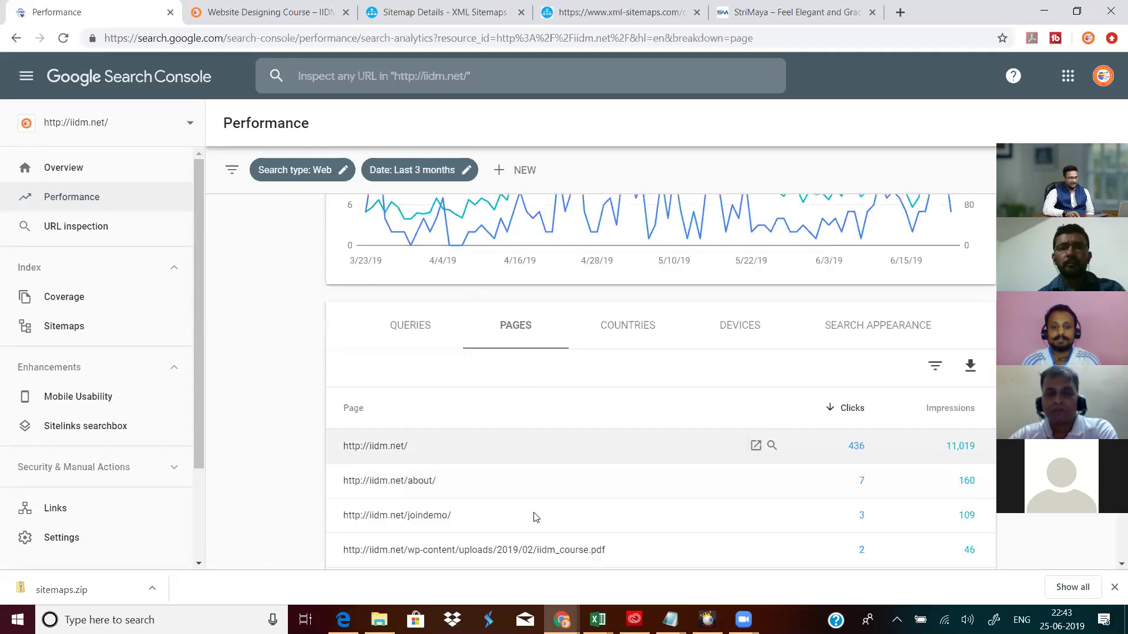
{"action": "left_click", "coordinate": [646, 329]}
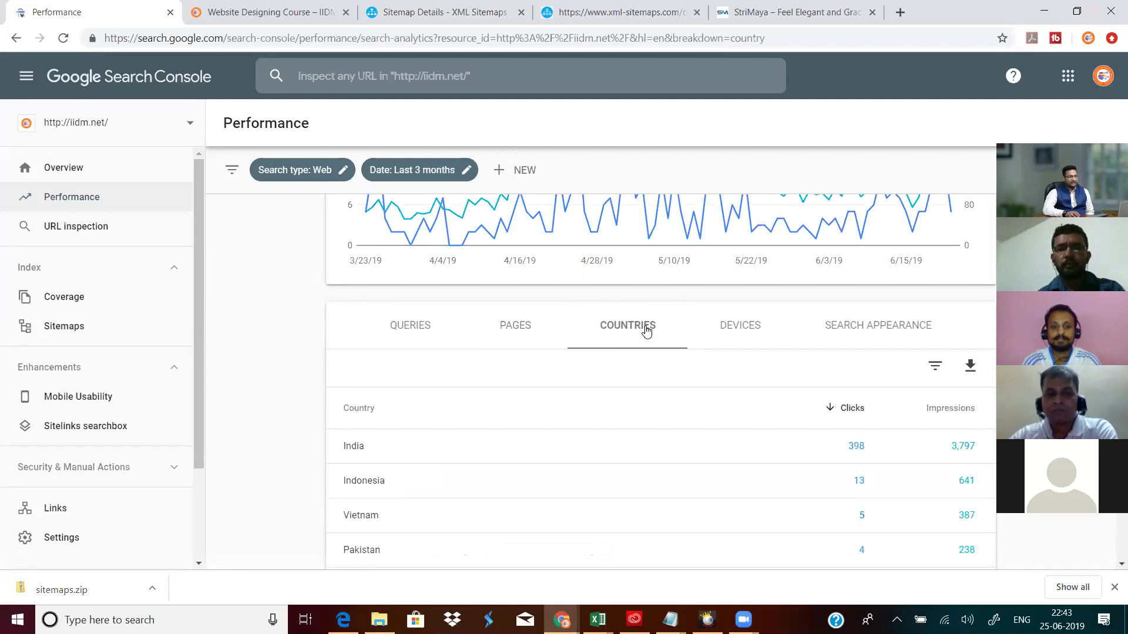
{"action": "scroll", "coordinate": [605, 363], "scroll_direction": "down", "scroll_amount": 3}
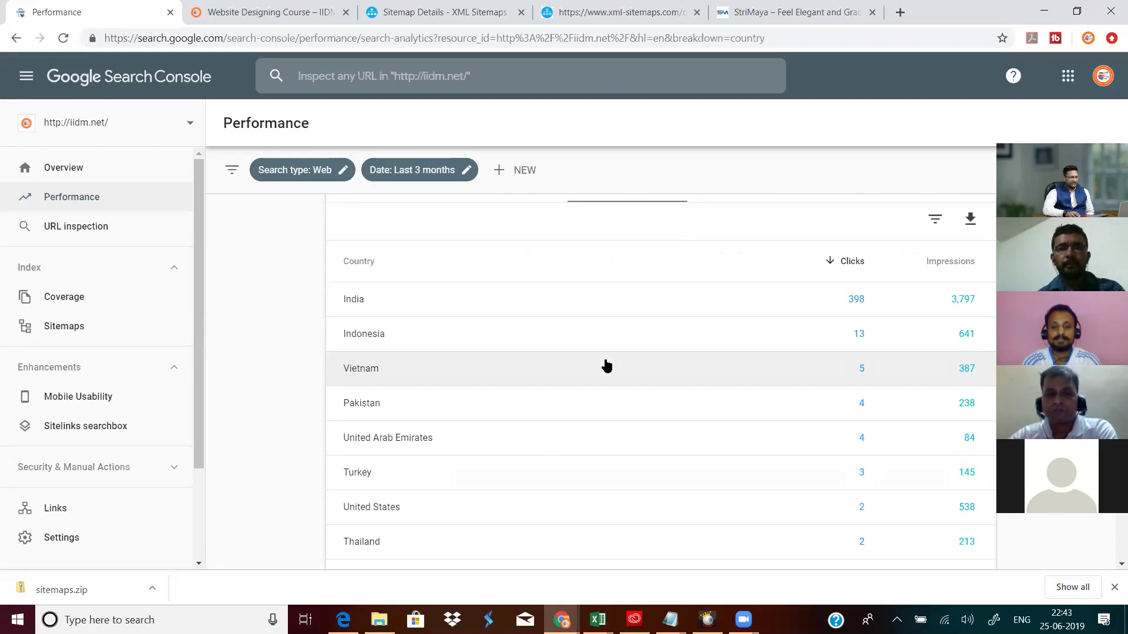
Return to the property overview, switch to the strimaya.com site, open the "How to lose your Love Handles" post and copy its URL
{"action": "left_click", "coordinate": [88, 169]}
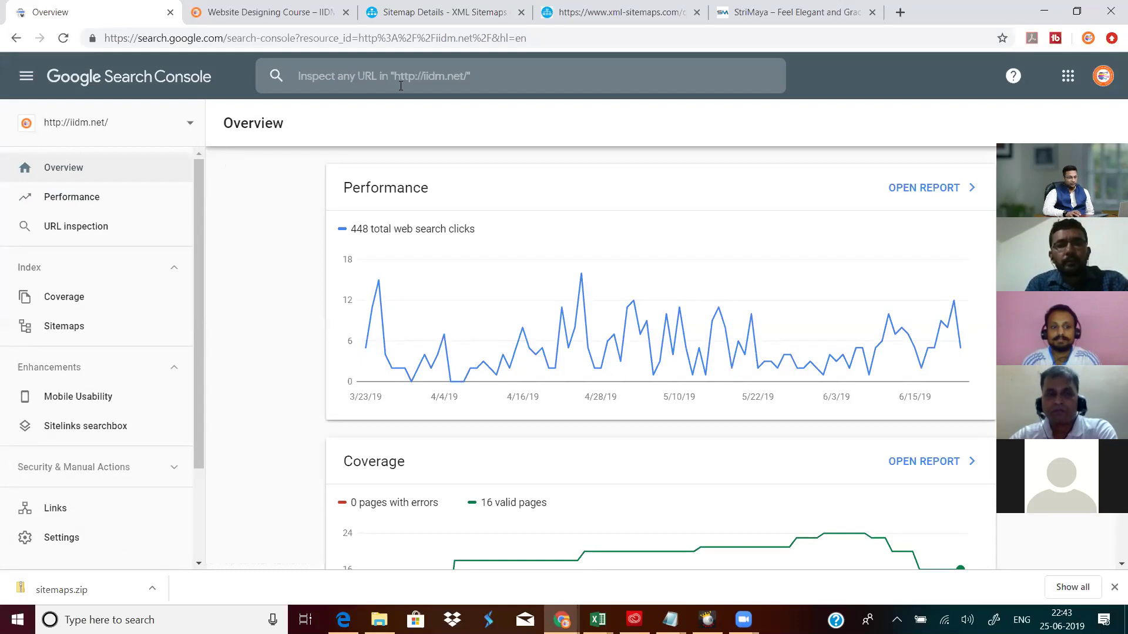
{"action": "left_click", "coordinate": [400, 86]}
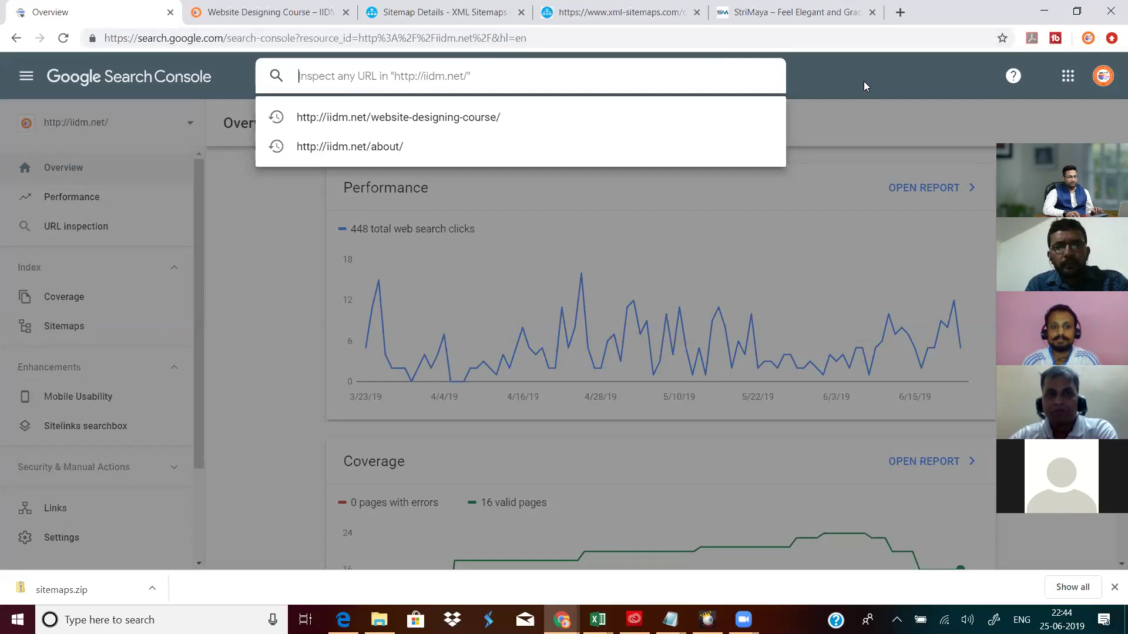
{"action": "left_click", "coordinate": [811, 18]}
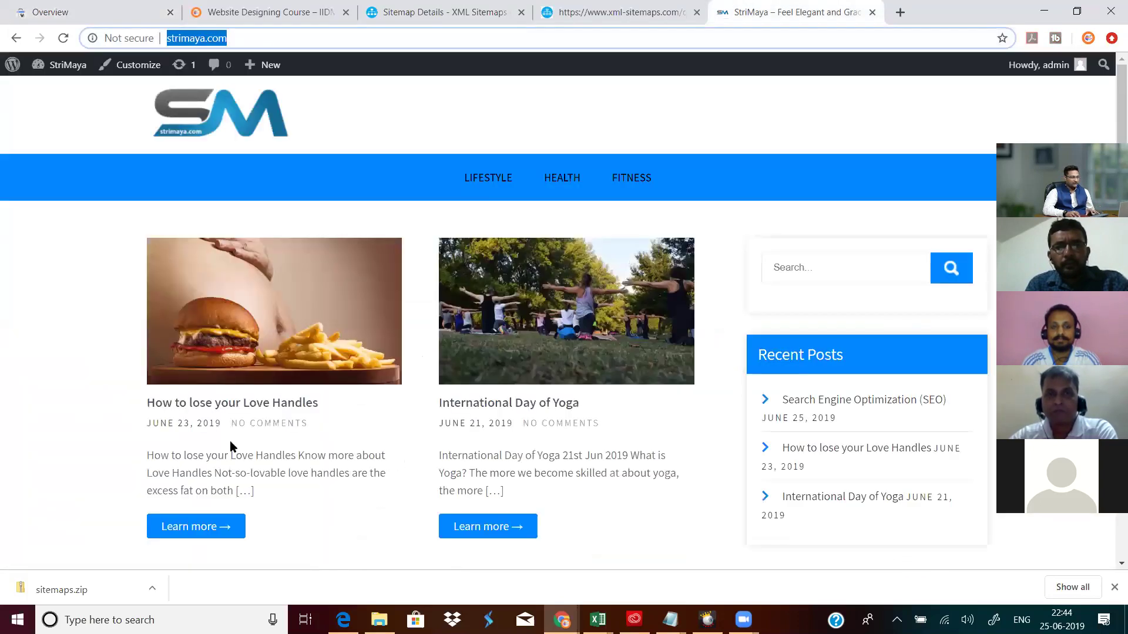
{"action": "key", "text": "Return"}
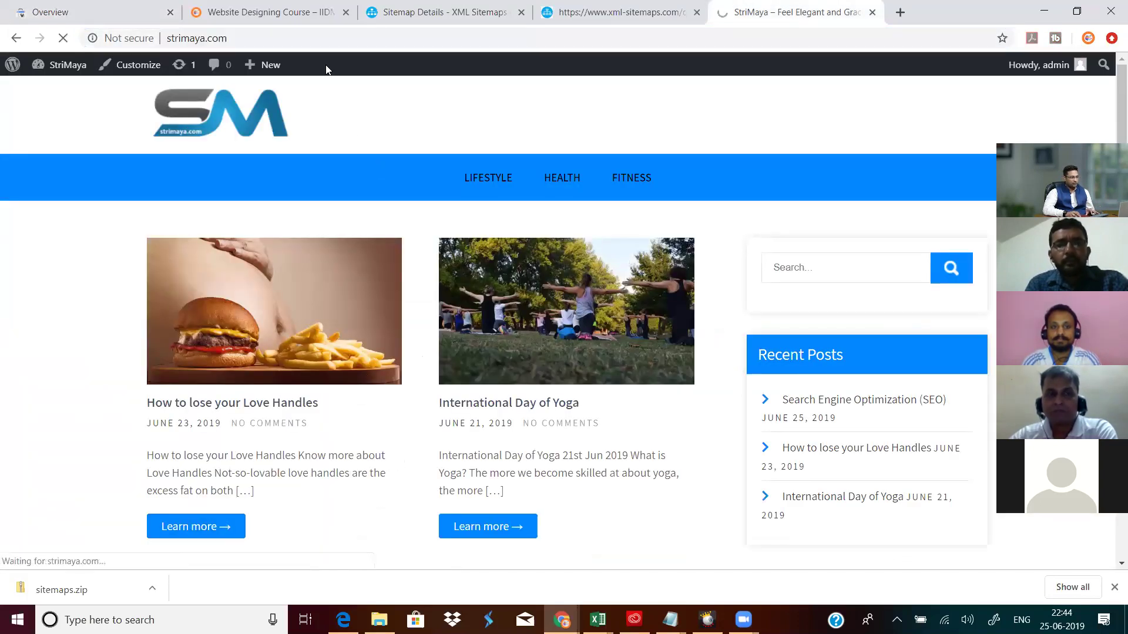
{"action": "left_click", "coordinate": [343, 39]}
{"action": "key", "text": "ctrl+c"}
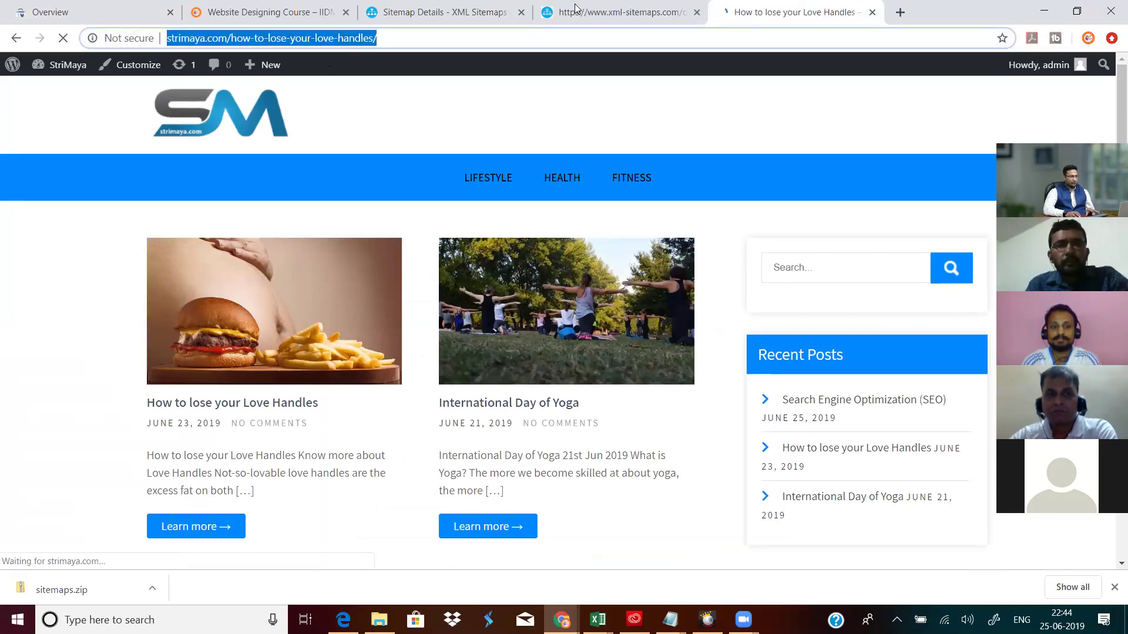
Try to inspect the copied strimaya.com post URL within the iidm.net property and dismiss the resulting message
{"action": "left_click", "coordinate": [135, 9]}
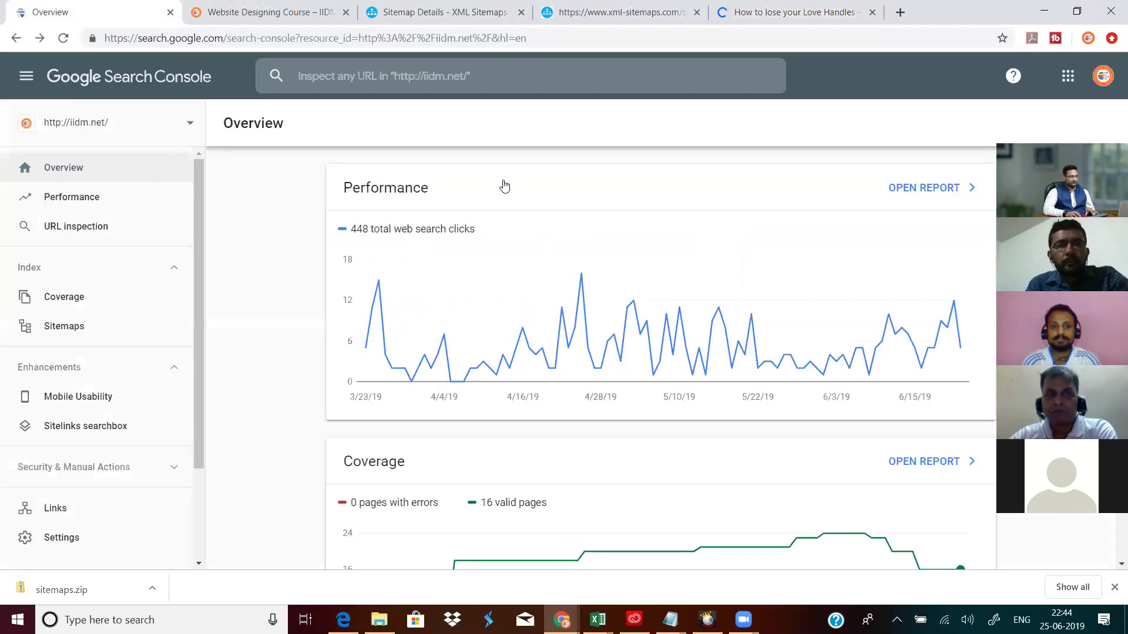
{"action": "left_click", "coordinate": [472, 73]}
{"action": "key", "text": "ctrl+v"}
{"action": "key", "text": "Return"}
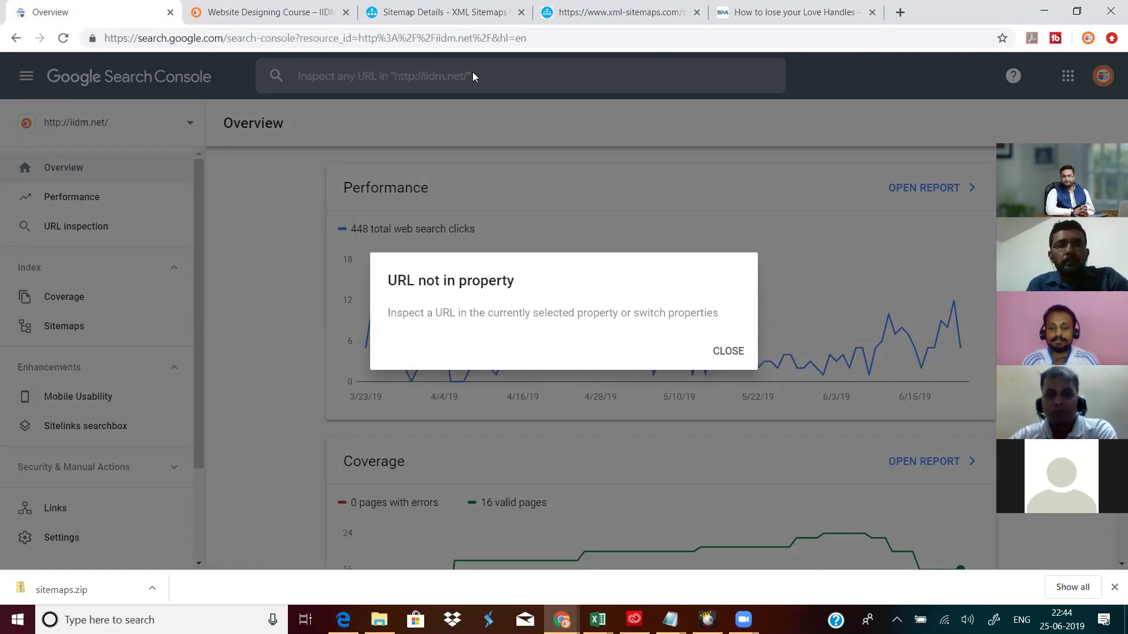
{"action": "left_click", "coordinate": [729, 352]}
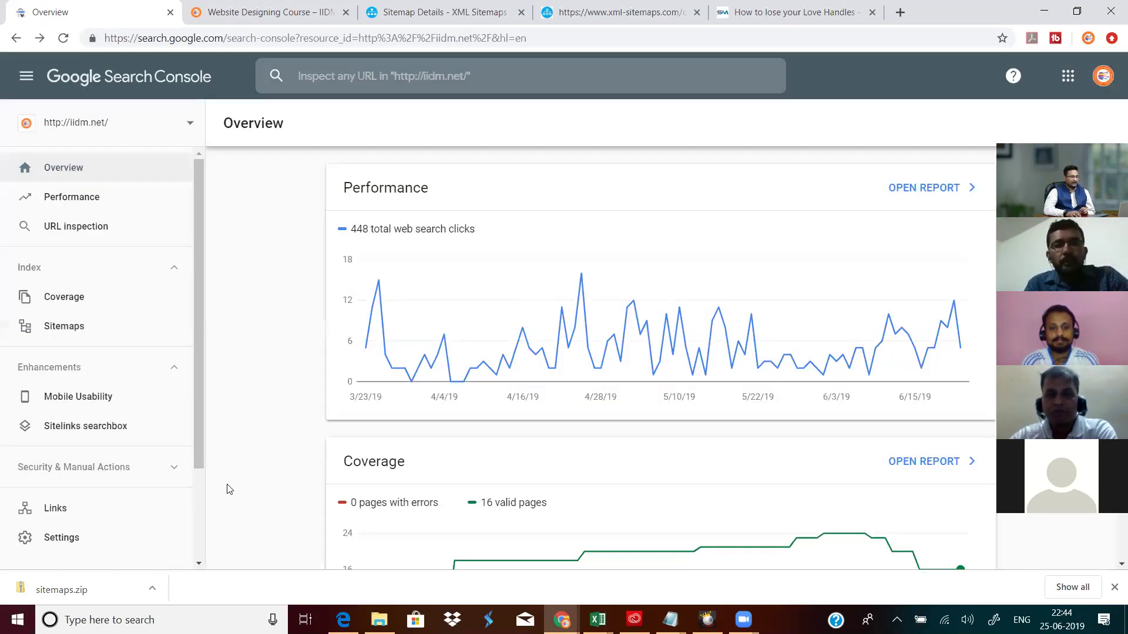
Open the iidm.net property settings and review its users and permissions
{"action": "scroll", "coordinate": [227, 489], "scroll_direction": "down", "scroll_amount": 1}
{"action": "scroll", "coordinate": [147, 499], "scroll_direction": "down", "scroll_amount": 5}
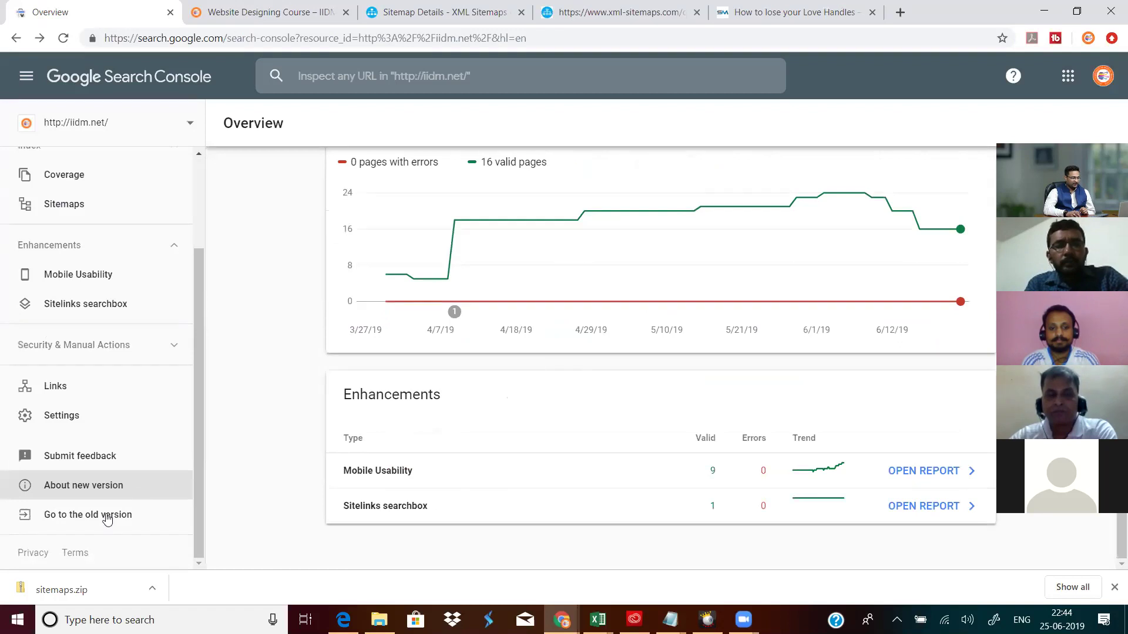
{"action": "left_click", "coordinate": [62, 416]}
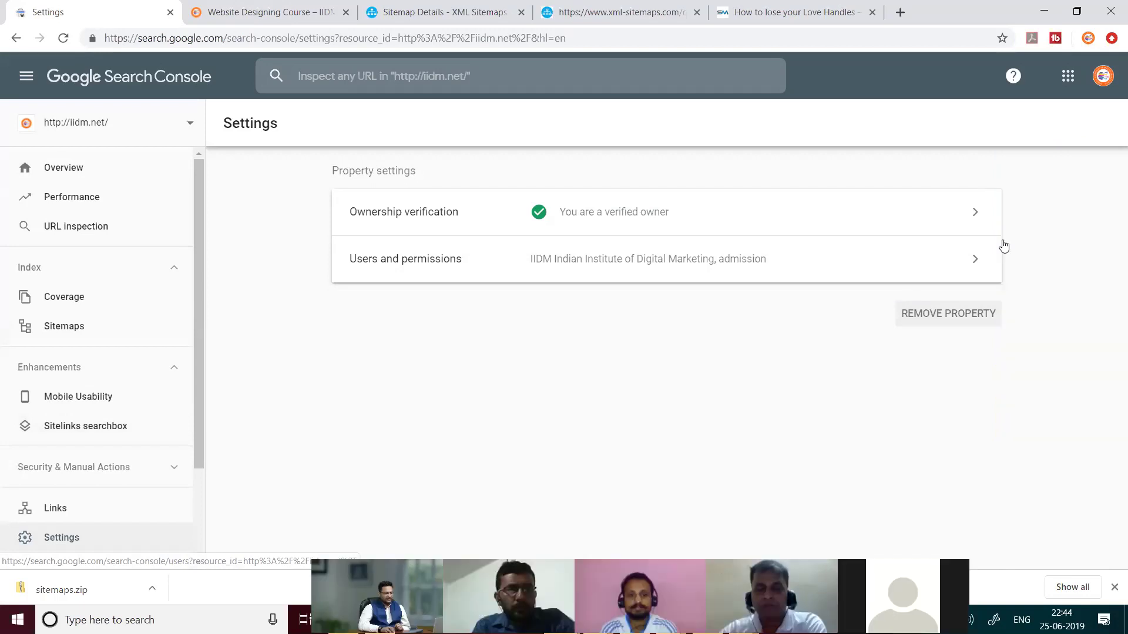
{"action": "left_click", "coordinate": [512, 259]}
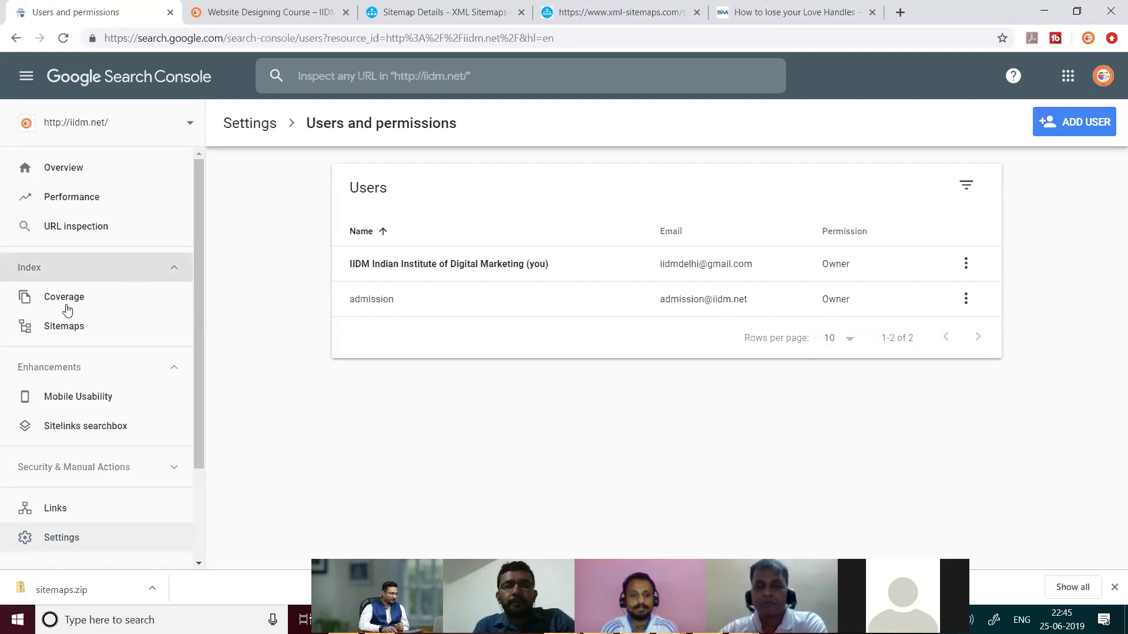
{"action": "left_click", "coordinate": [74, 229]}
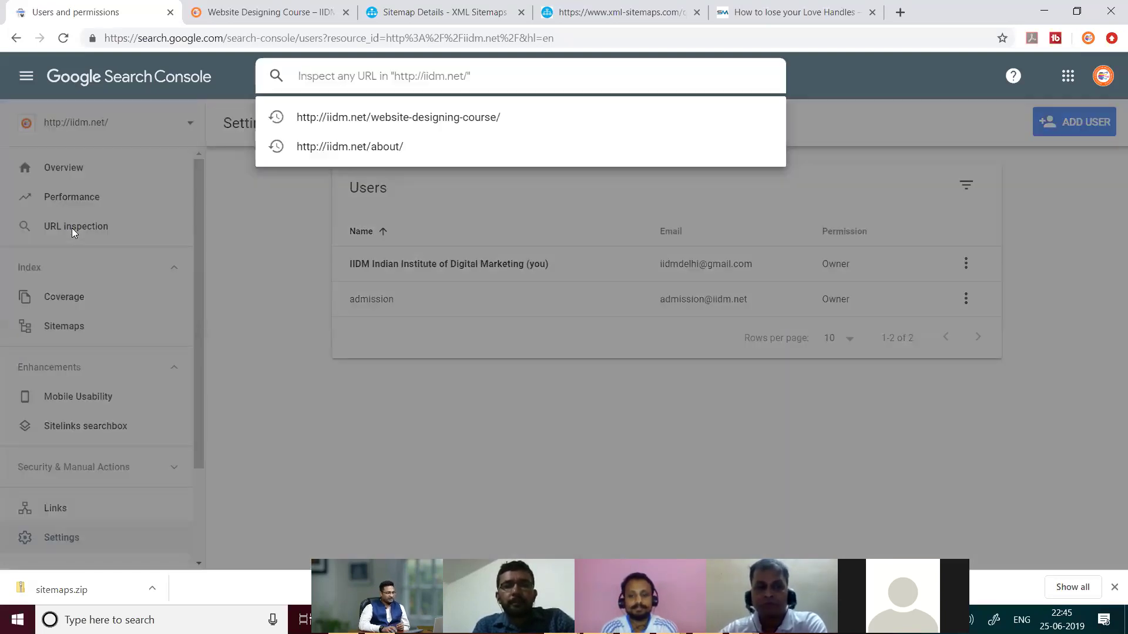
{"action": "left_click", "coordinate": [238, 222]}
Return to the property overview and examine the Performance graph's total web search clicks and starting date
{"action": "left_click", "coordinate": [76, 172]}
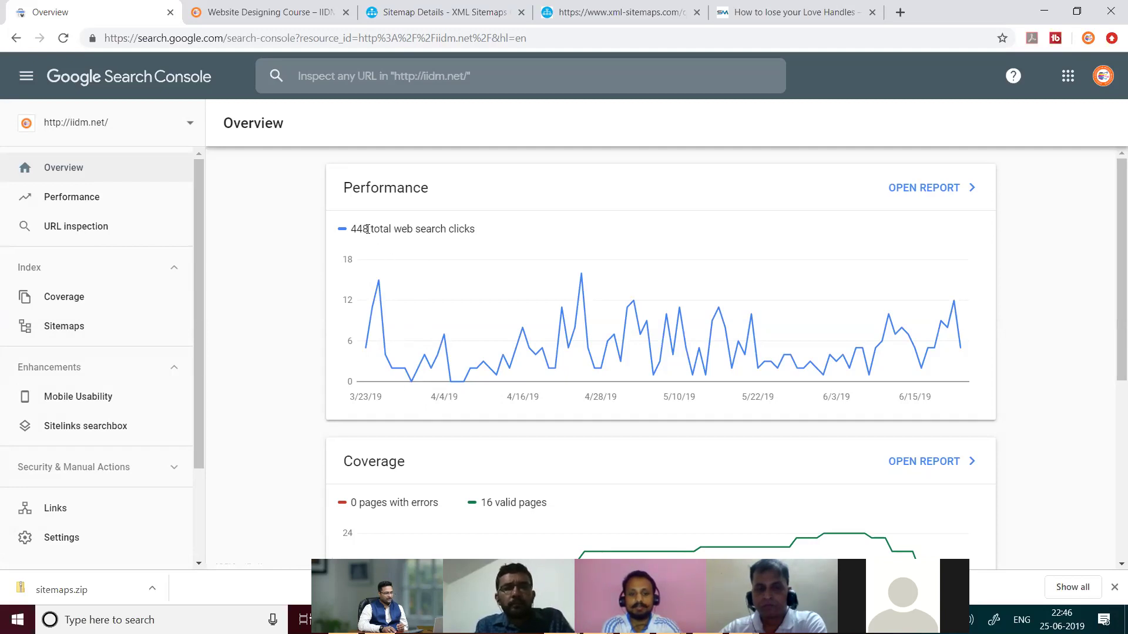
{"action": "left_click_drag", "start_coordinate": [488, 223], "coordinate": [376, 216]}
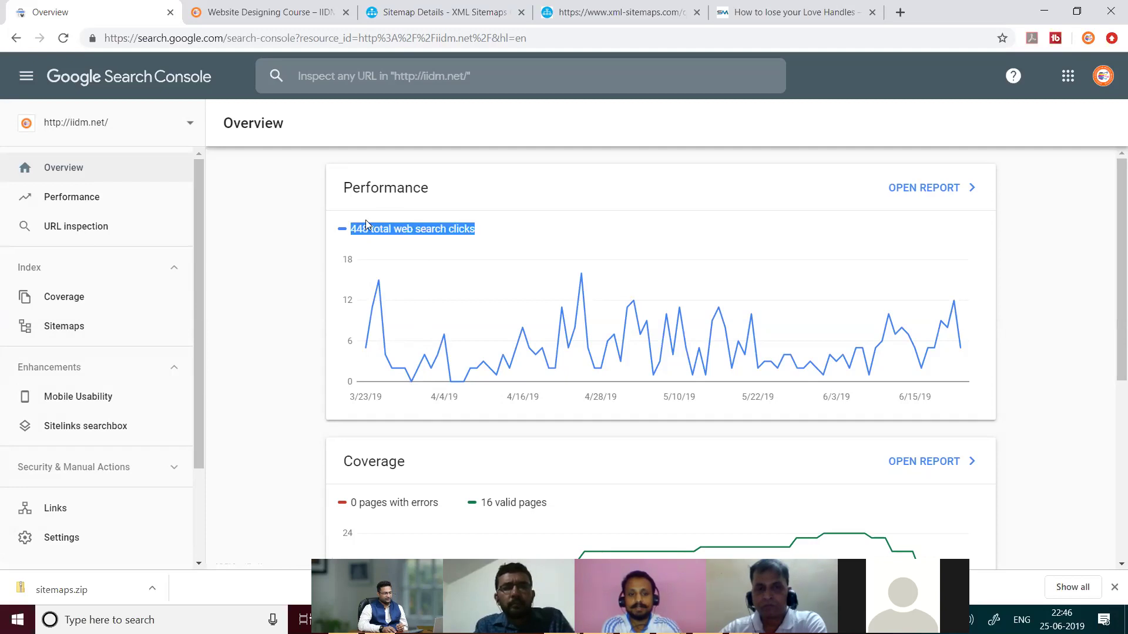
{"action": "mouse_move", "coordinate": [374, 303]}
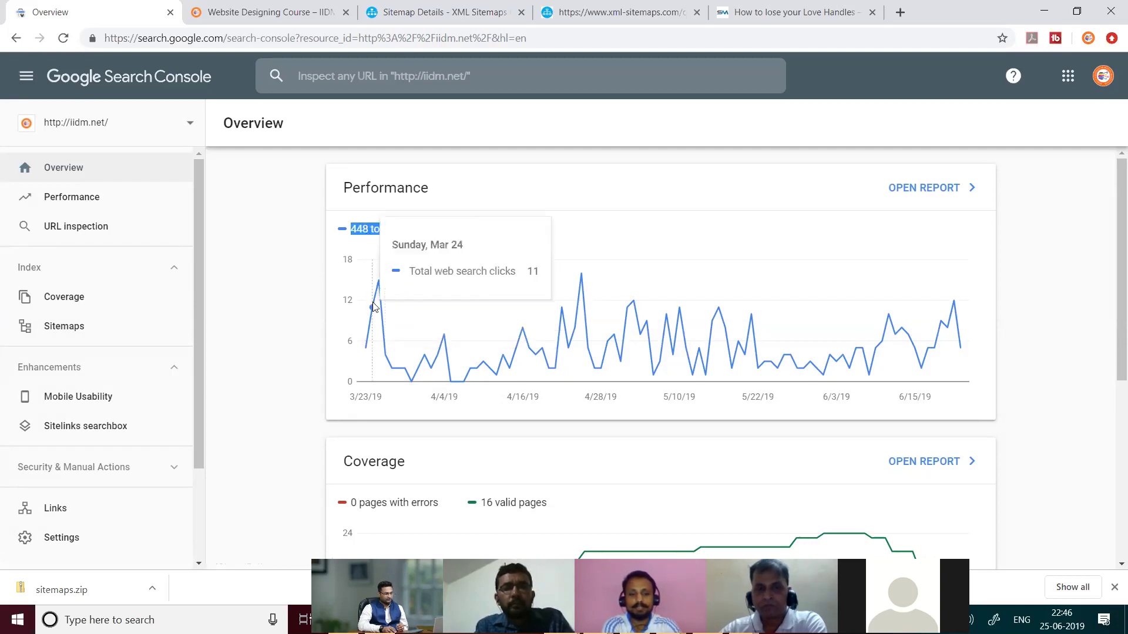
{"action": "left_click", "coordinate": [533, 237]}
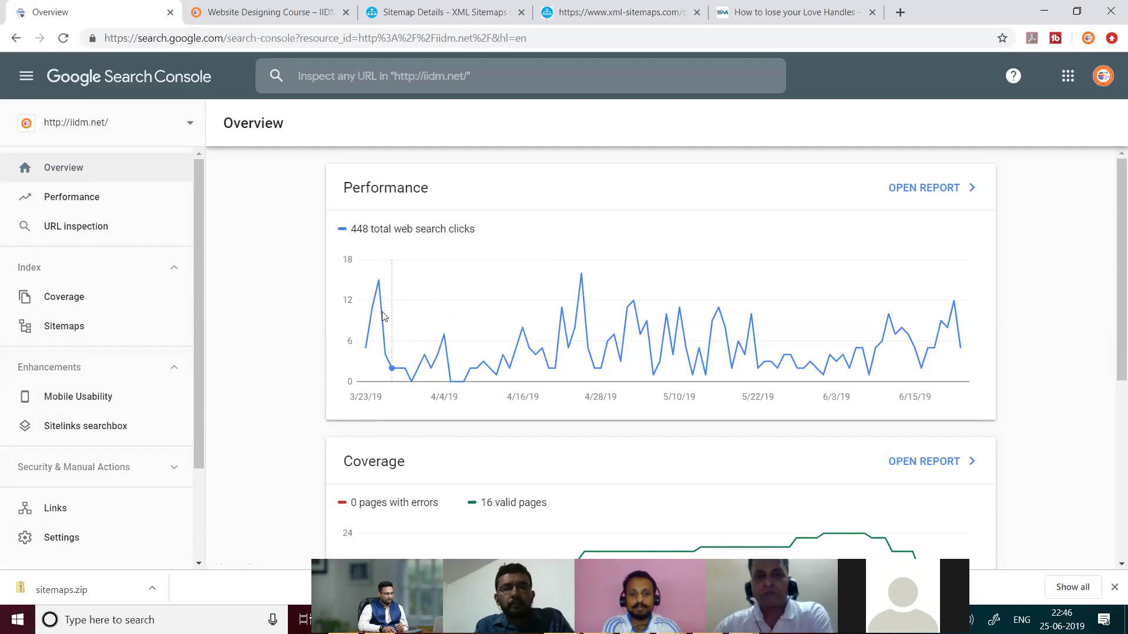
{"action": "left_click_drag", "start_coordinate": [352, 397], "coordinate": [382, 401]}
{"action": "left_click", "coordinate": [383, 402]}
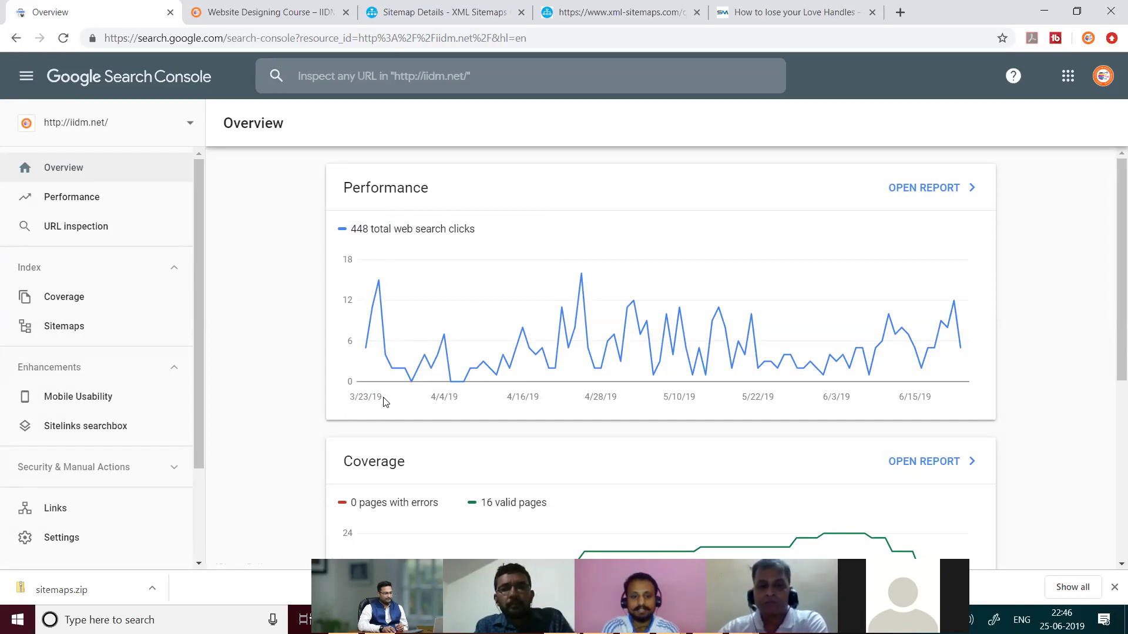
{"action": "left_click_drag", "start_coordinate": [350, 399], "coordinate": [392, 402]}
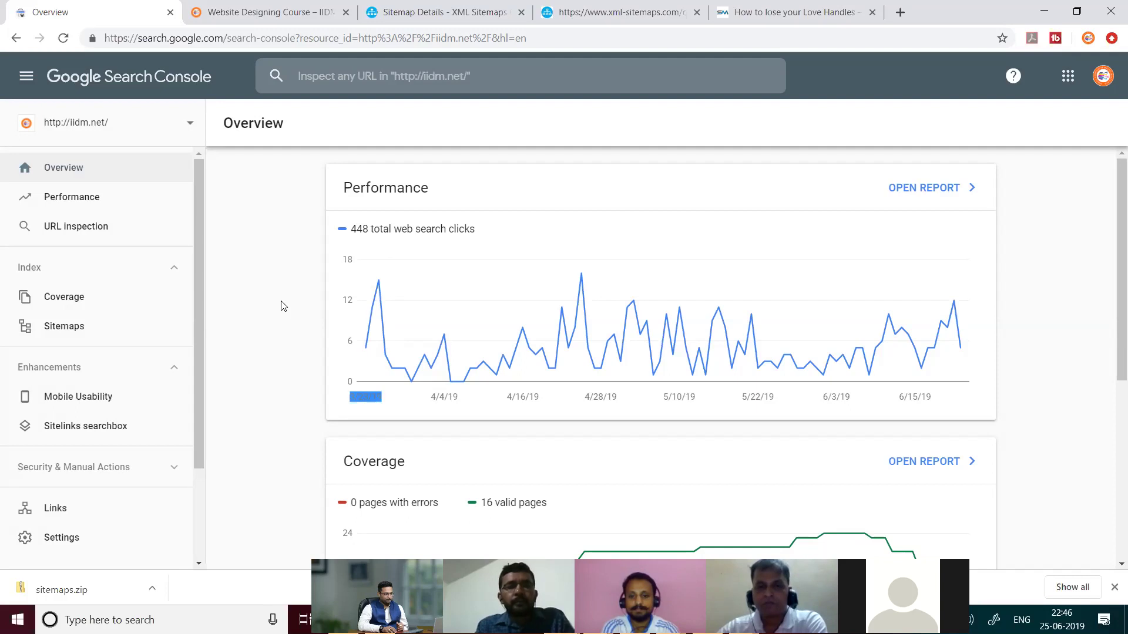
Look over the property's remaining navigation options and open the list of Google apps
{"action": "scroll", "coordinate": [279, 305], "scroll_direction": "down", "scroll_amount": 5}
{"action": "scroll", "coordinate": [282, 305], "scroll_direction": "up", "scroll_amount": 5}
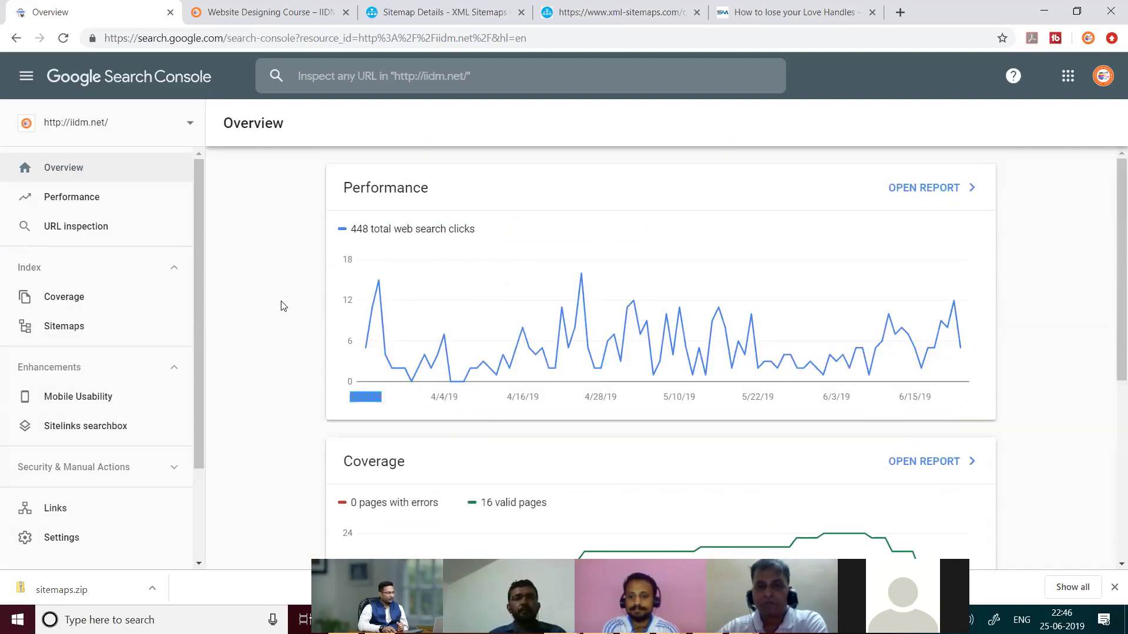
{"action": "scroll", "coordinate": [94, 309], "scroll_direction": "down", "scroll_amount": 3}
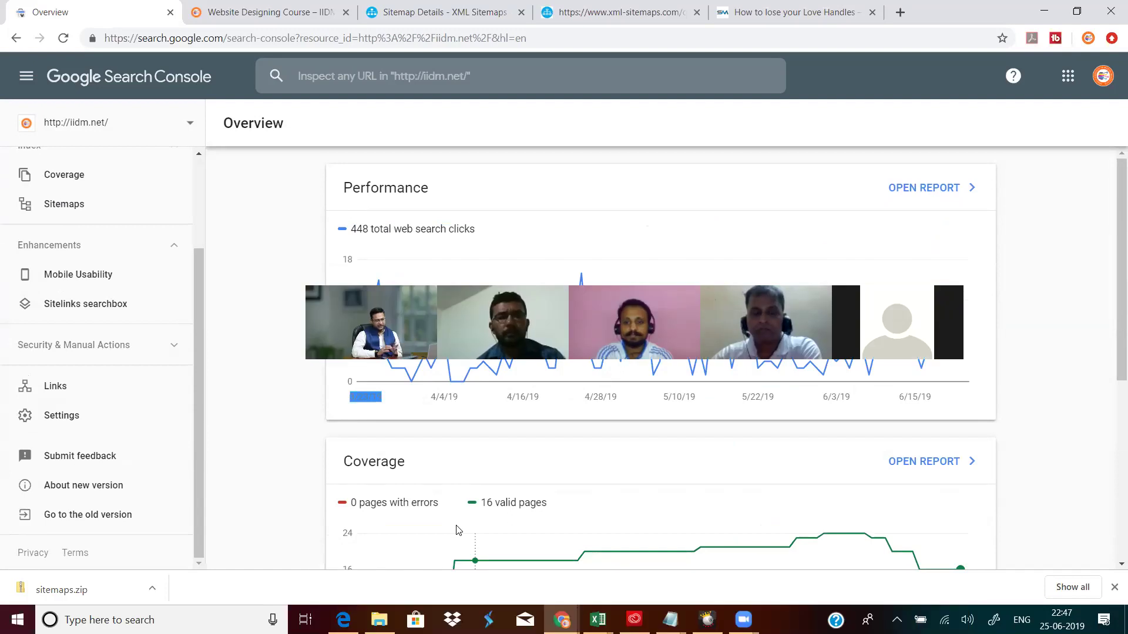
{"action": "mouse_move", "coordinate": [459, 531]}
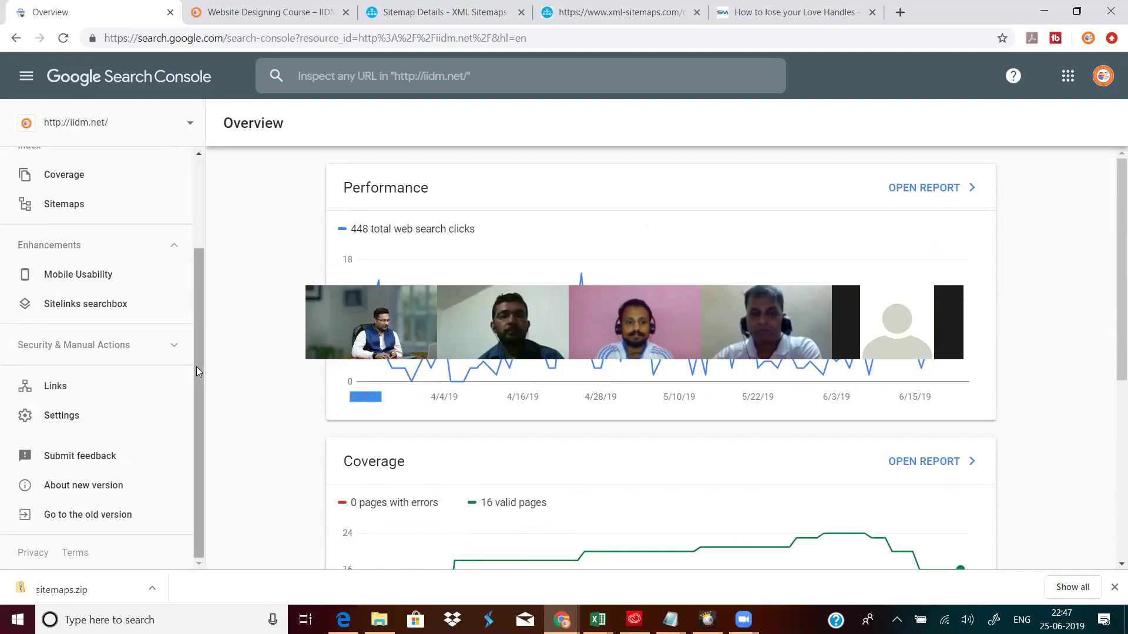
{"action": "left_click_drag", "start_coordinate": [207, 340], "coordinate": [203, 173]}
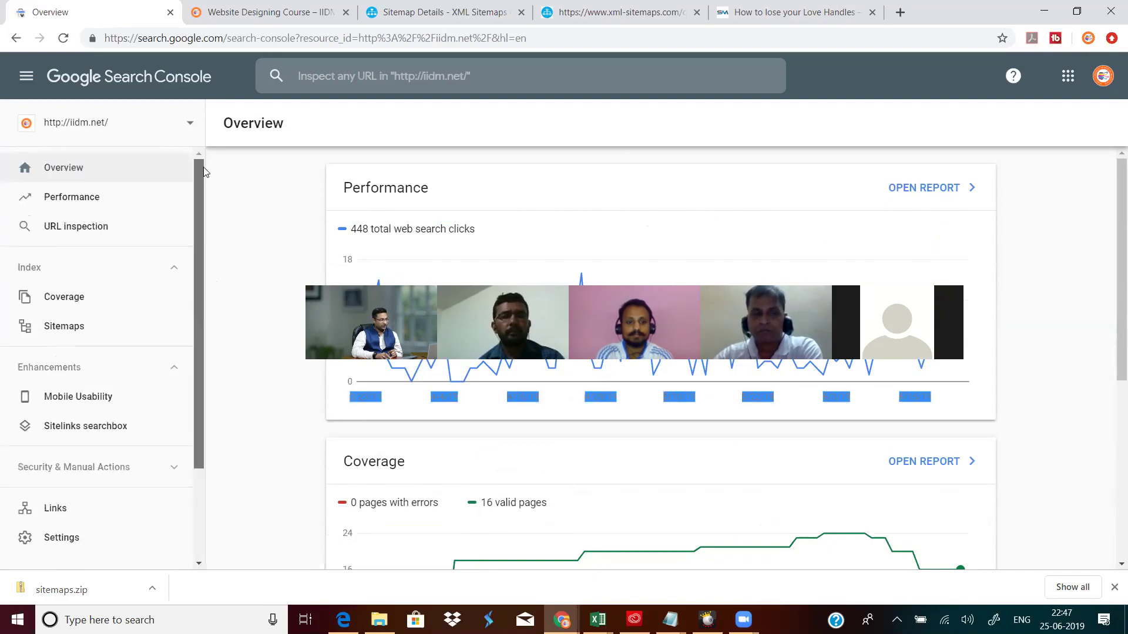
{"action": "left_click", "coordinate": [1068, 76]}
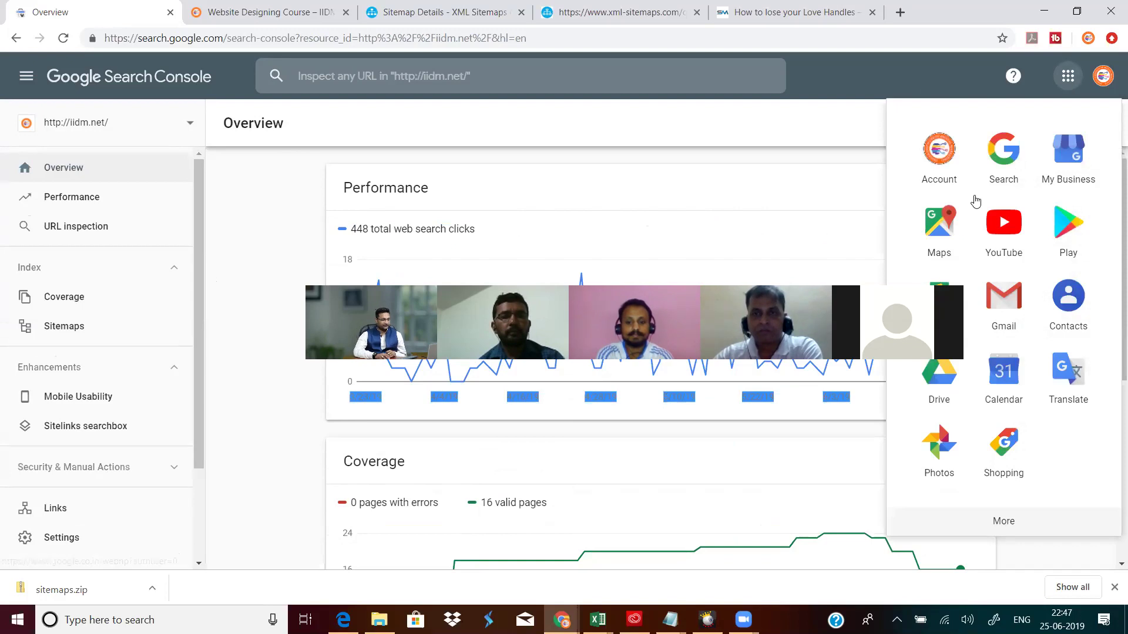